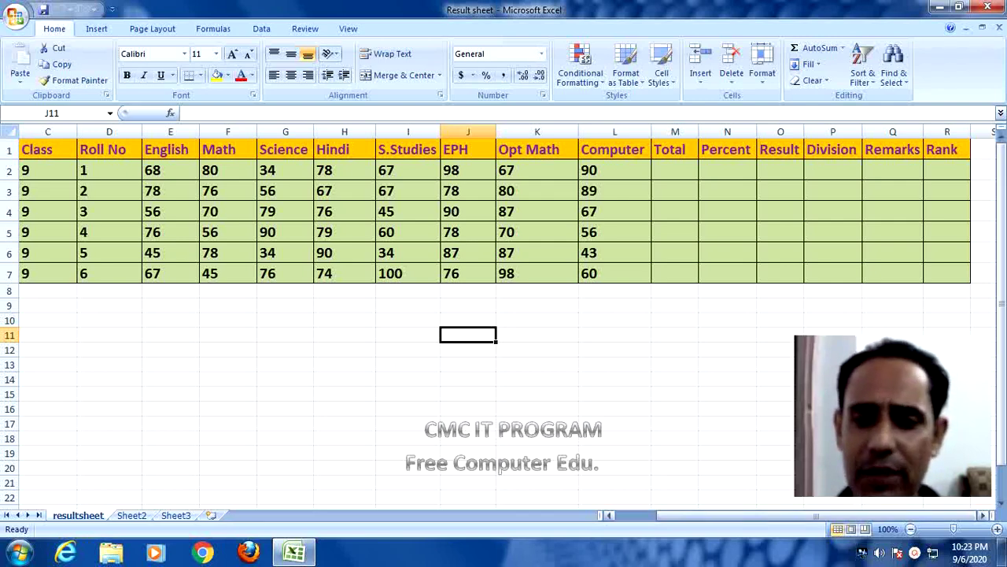
Adjust the window and click around the Total column and nearby empty cells.
left_click_drag(816, 515, 775, 515)
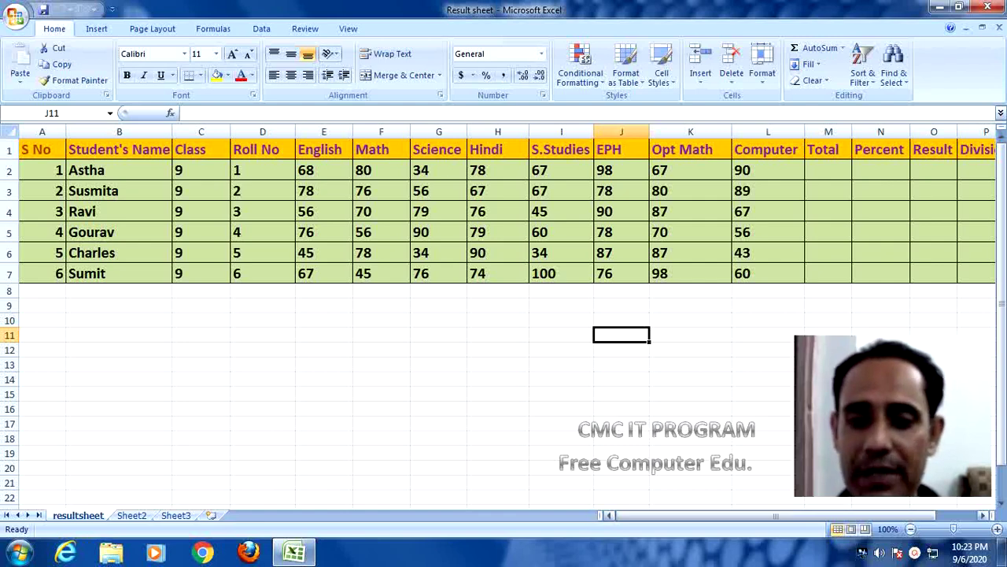
left_click_drag(777, 515, 816, 515)
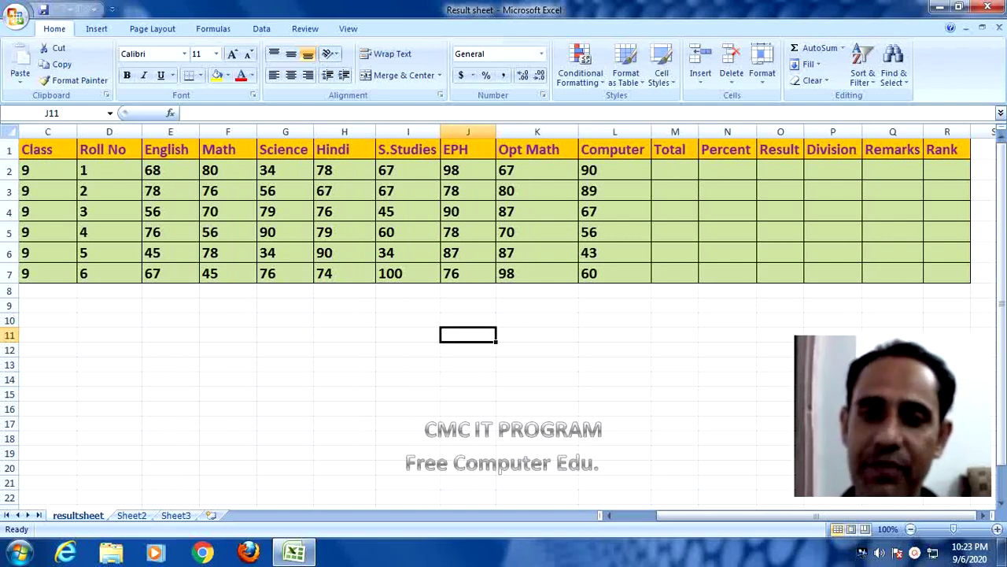
left_click(674, 190)
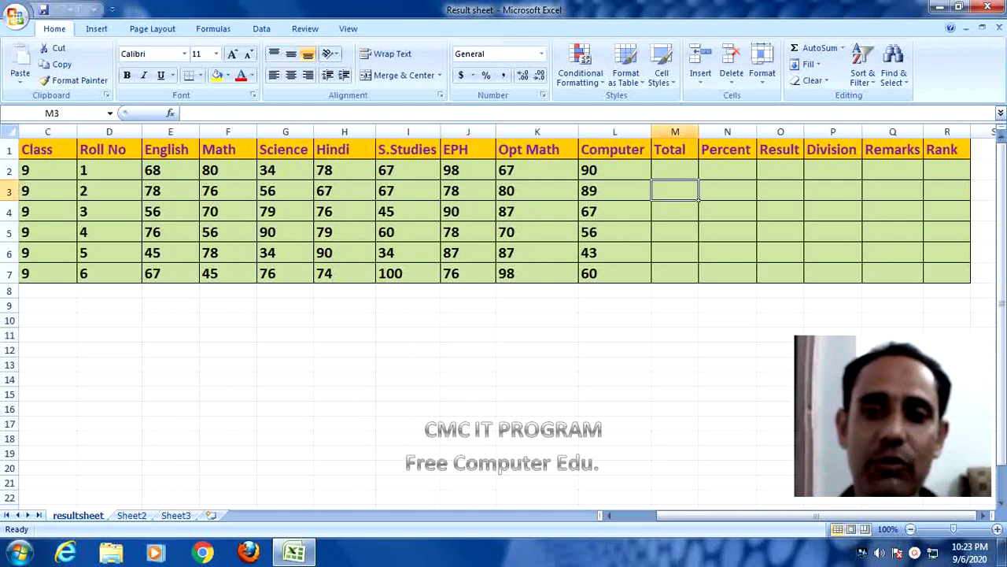
left_click(674, 170)
left_click(537, 290)
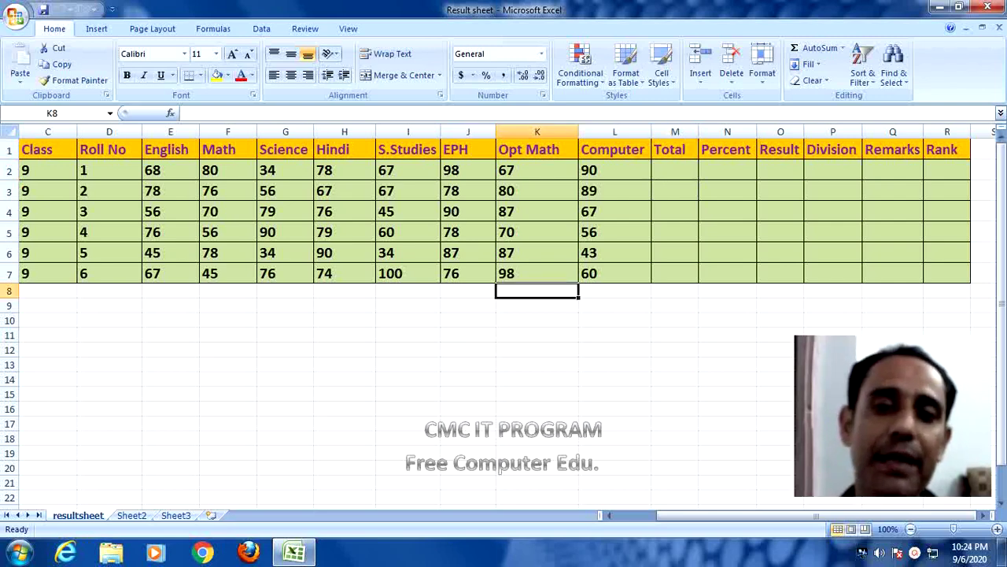
left_click(536, 306)
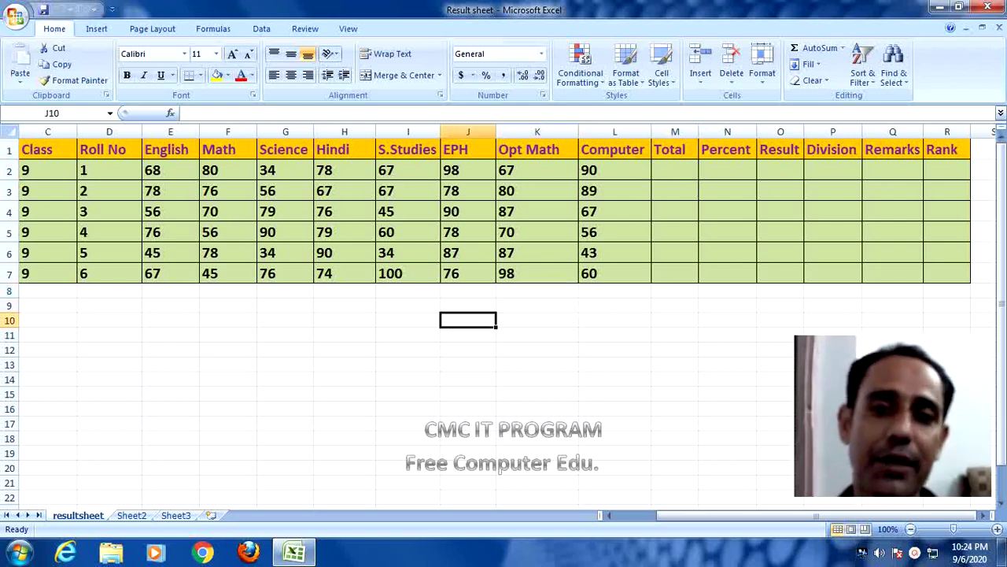
left_click(344, 334)
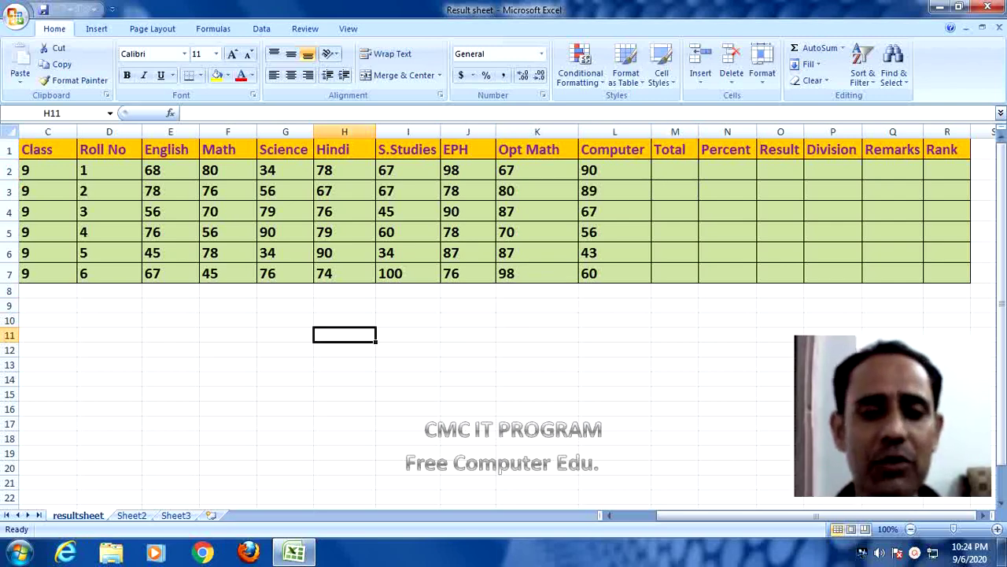
left_click(407, 335)
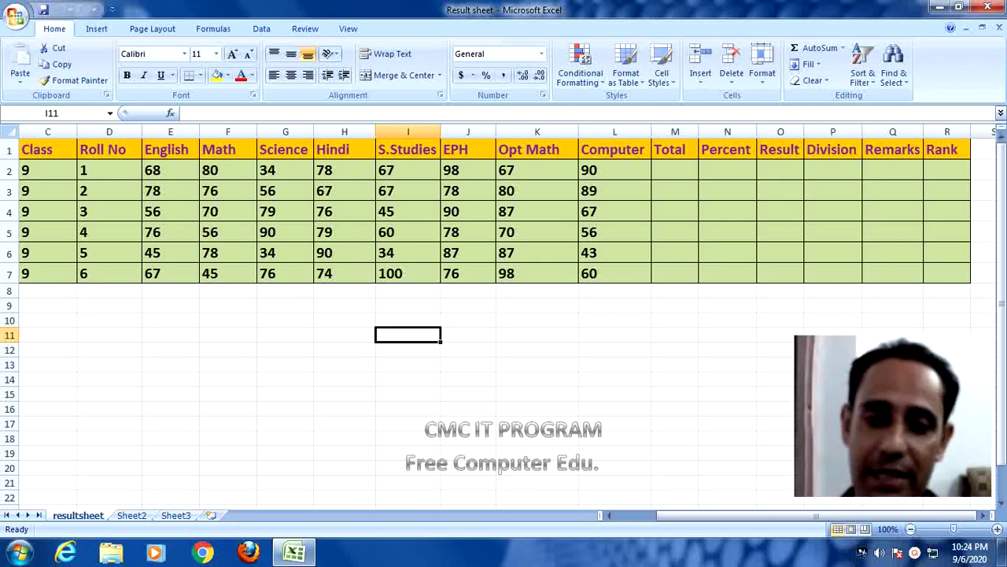
left_click(407, 319)
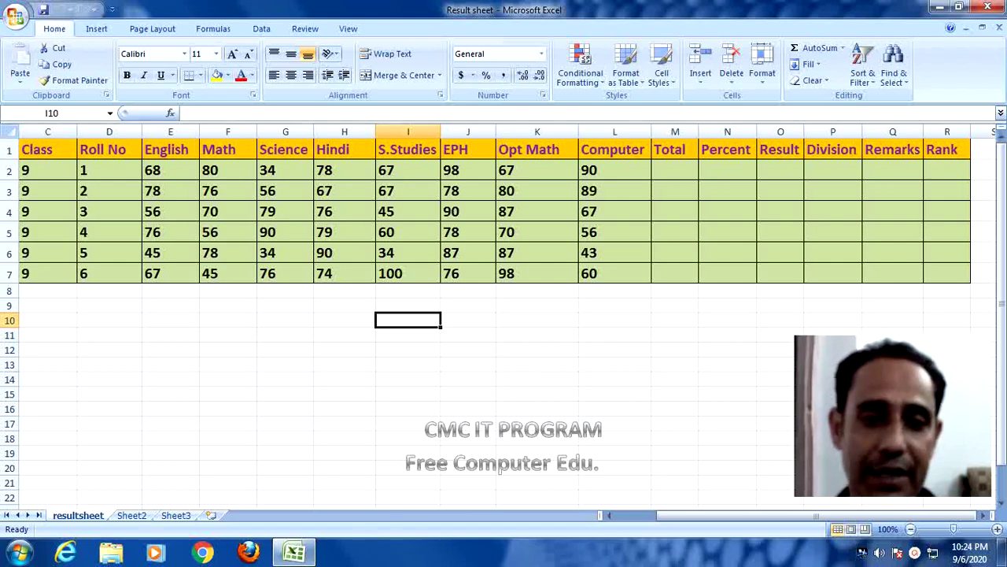
left_click(170, 394)
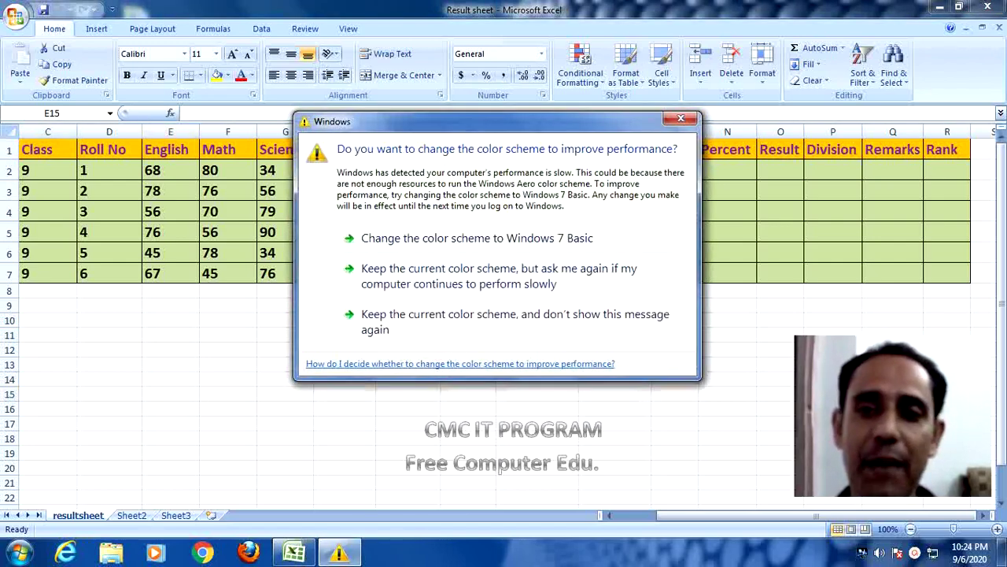
Close the Windows colour-scheme prompt and select the first Total cell, M2.
left_click(682, 118)
left_click(675, 364)
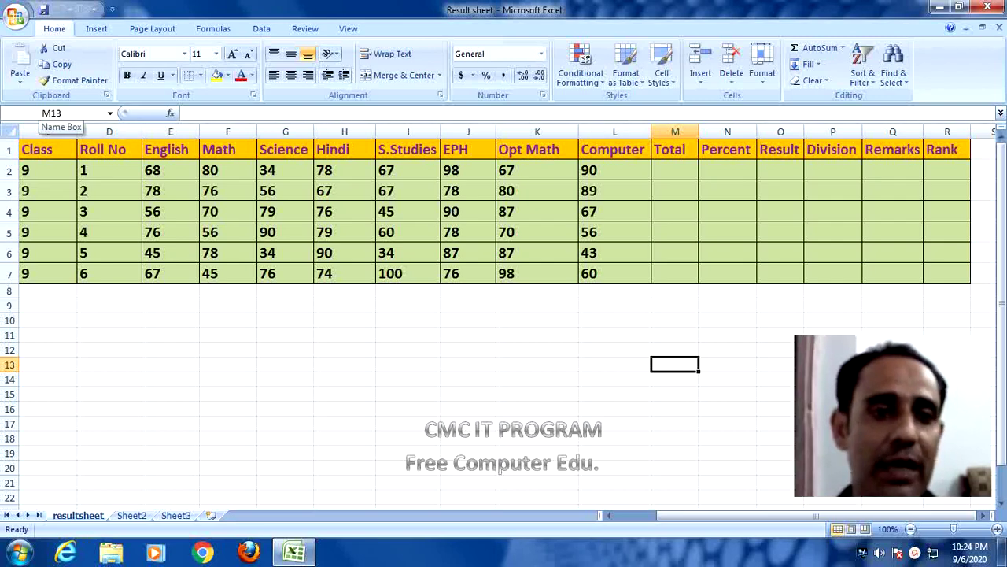
left_click(227, 350)
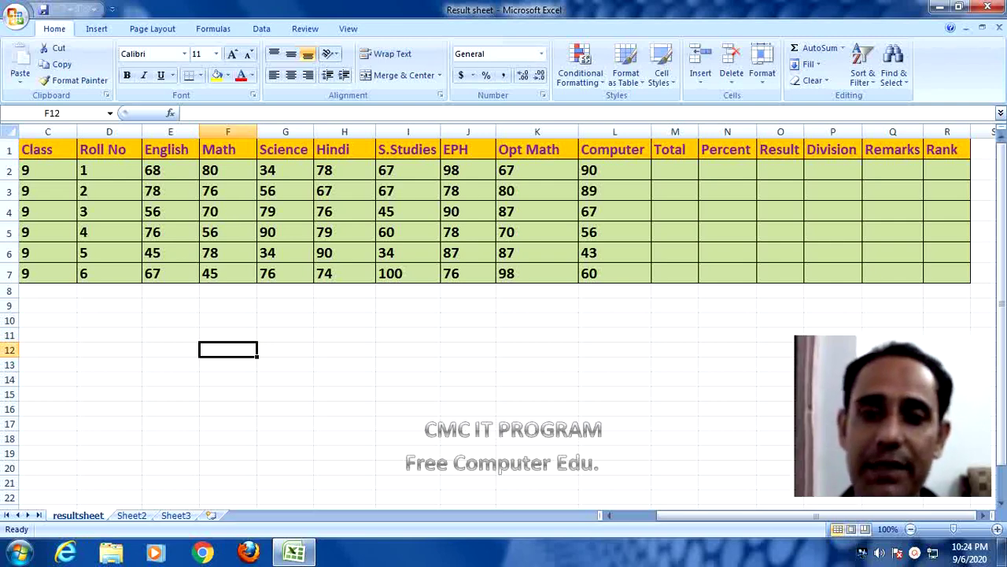
left_click(692, 174)
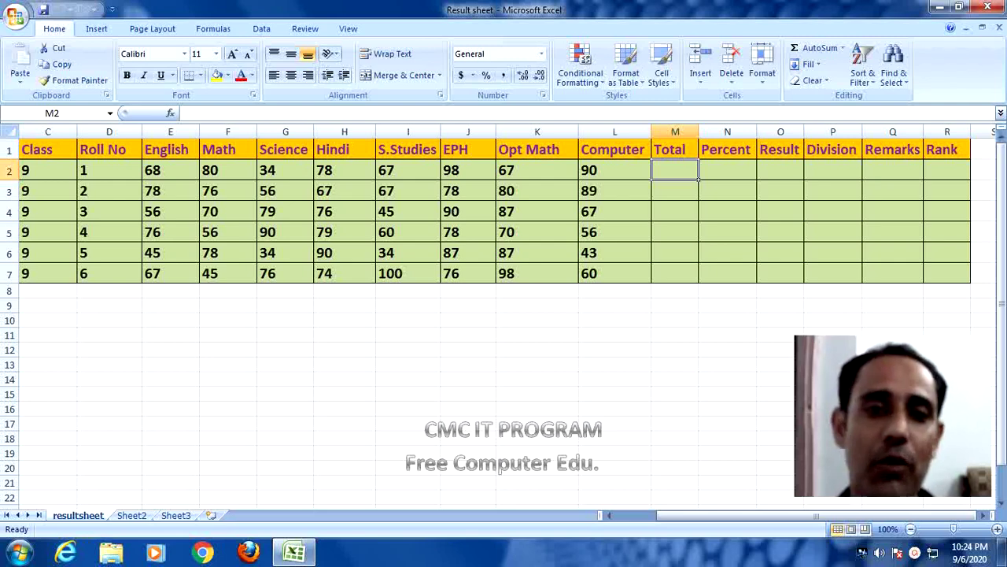
left_click_drag(210, 170, 699, 179)
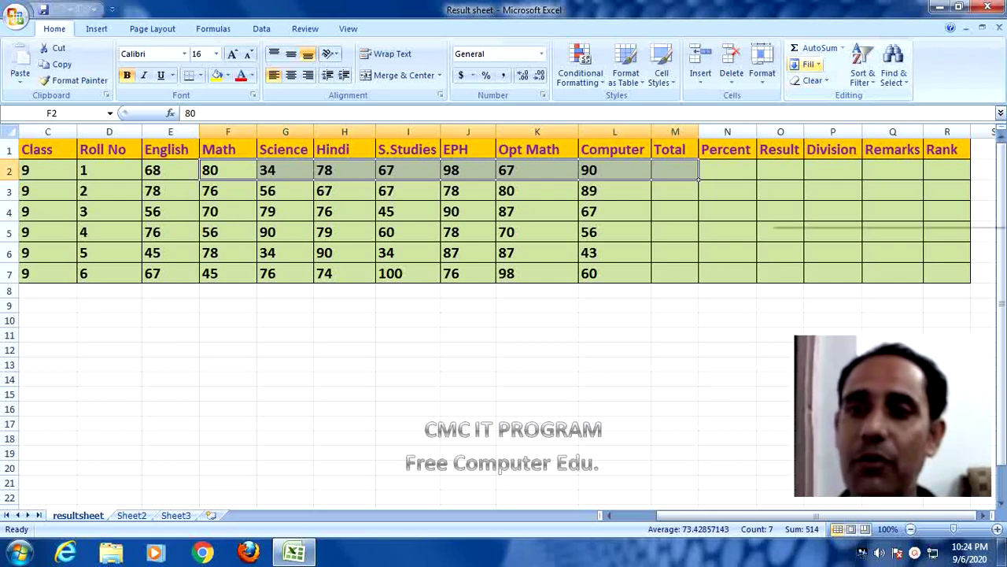
left_click(818, 48)
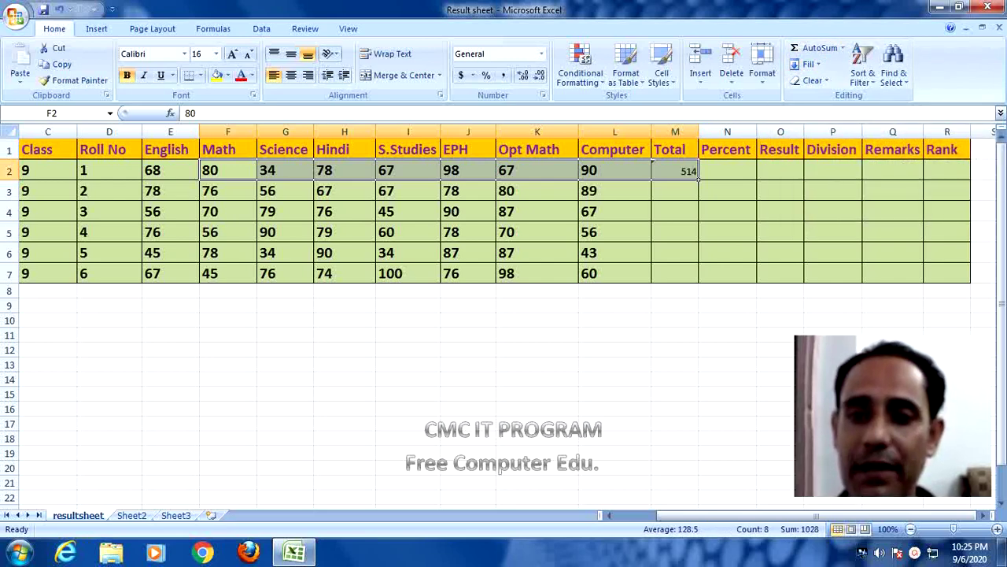
mouse_move(698, 179)
left_mouse_down()
mouse_move(700, 203)
mouse_move(677, 180)
mouse_move(698, 283)
left_mouse_up()
left_click(727, 191)
left_click(675, 170)
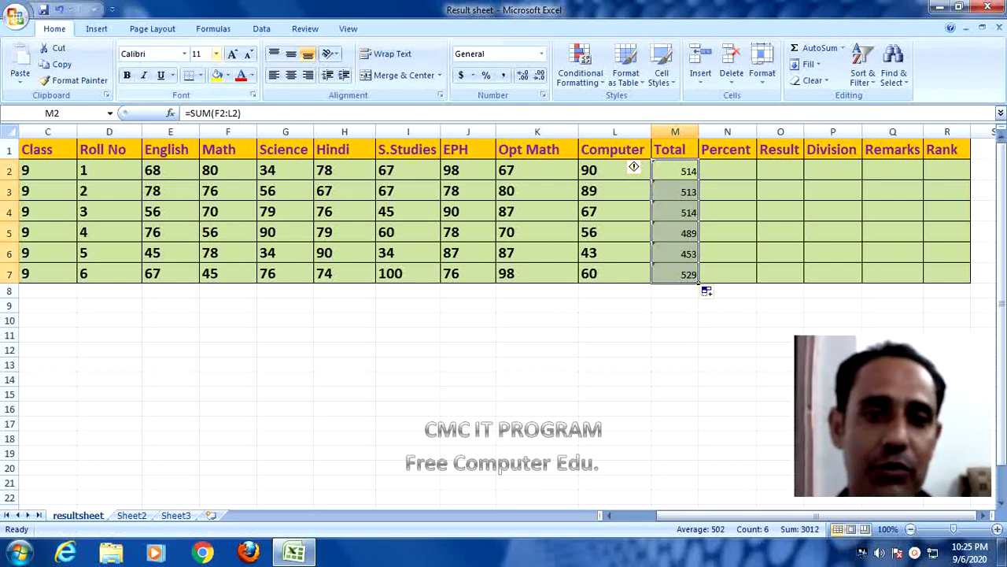
left_click(215, 53)
left_click(203, 132)
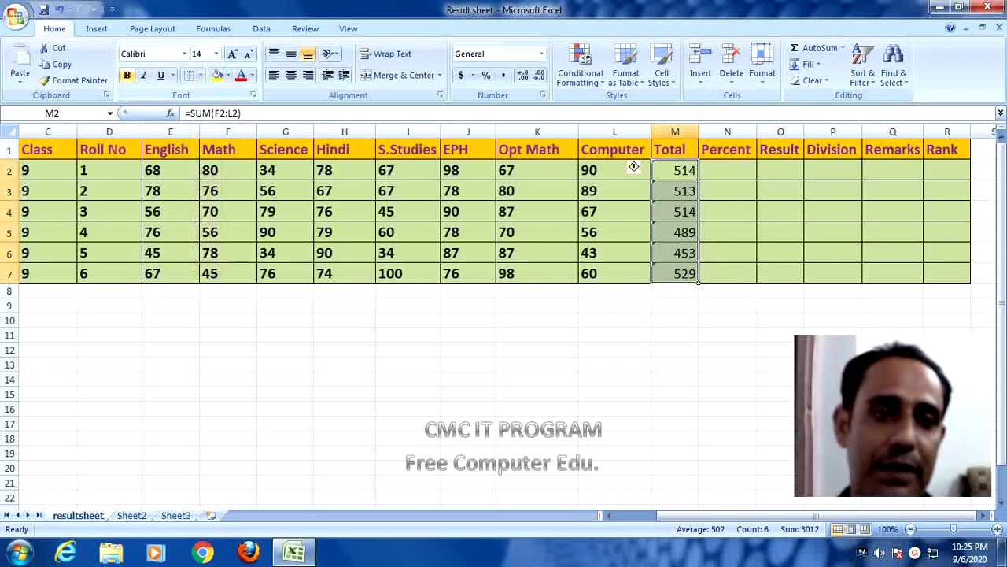
left_click(674, 363)
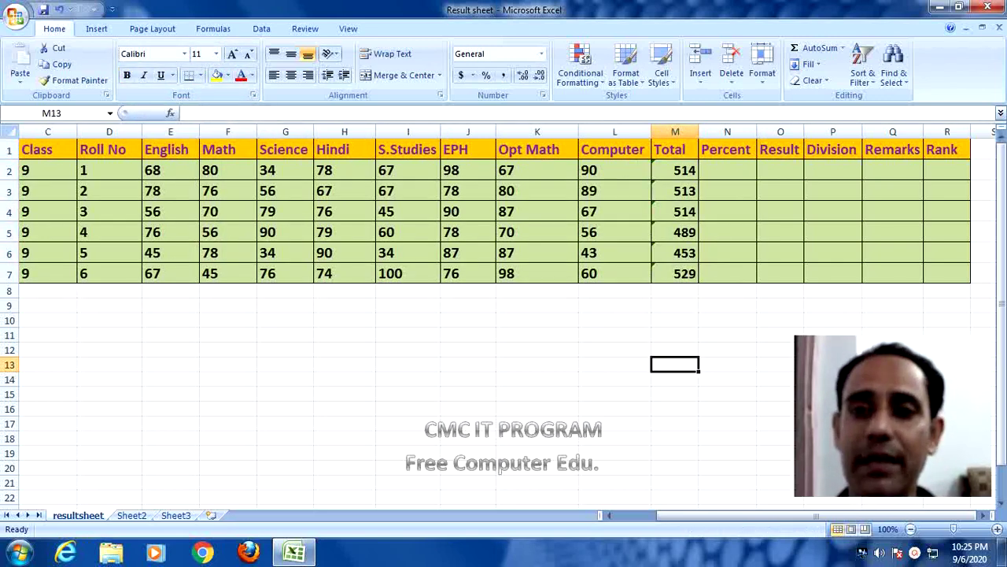
left_click(674, 170)
key("shift+Down")
key("shift+Down")
key("shift+Down")
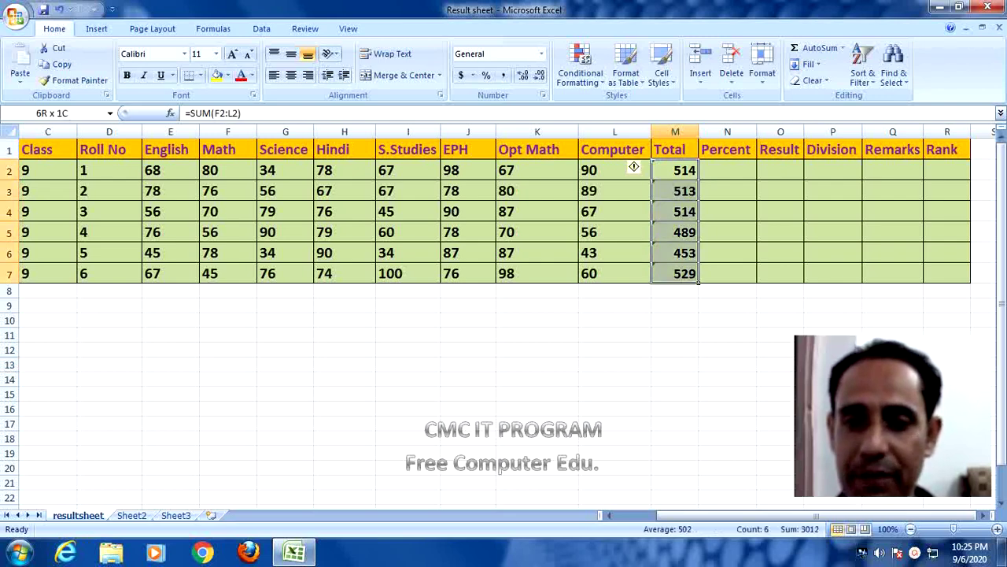
key("Delete")
left_click(695, 176)
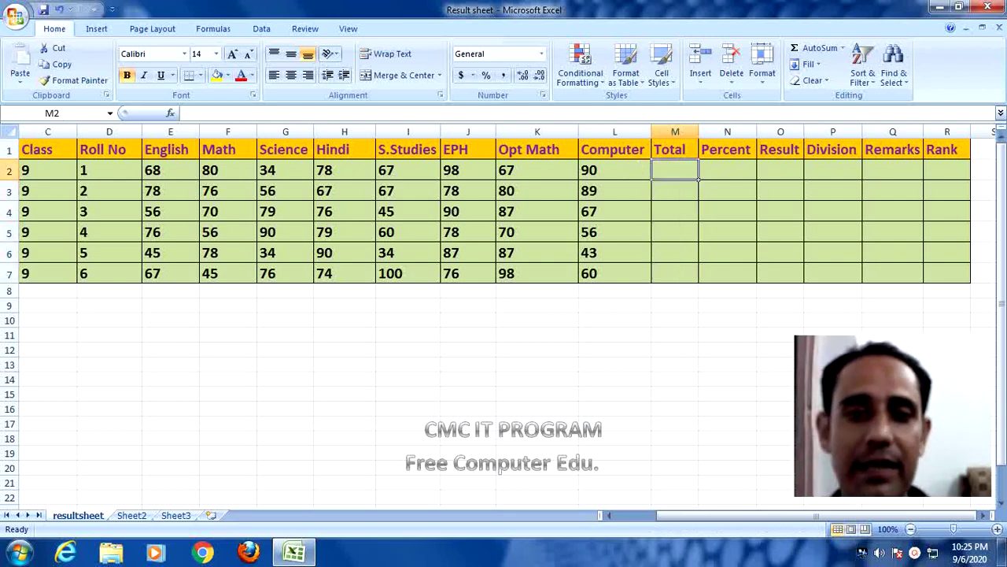
mouse_move(152, 170)
left_mouse_down()
mouse_move(698, 222)
mouse_move(698, 281)
left_mouse_up()
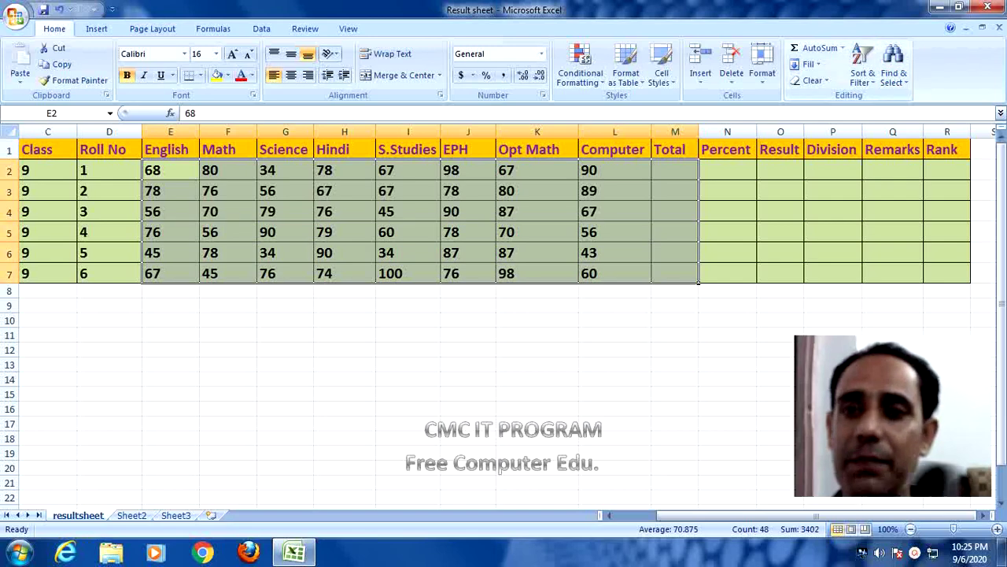
left_click(819, 49)
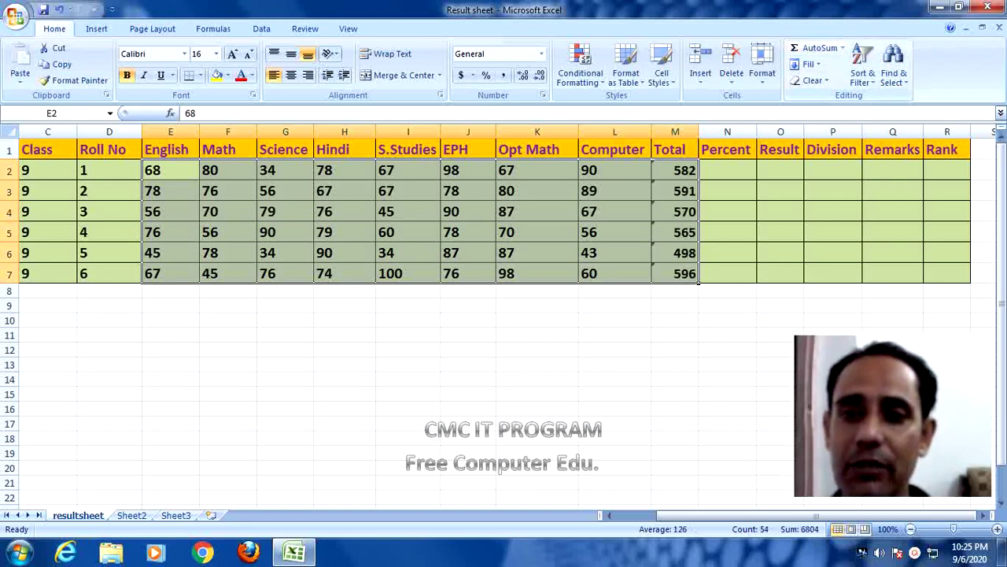
left_click(675, 319)
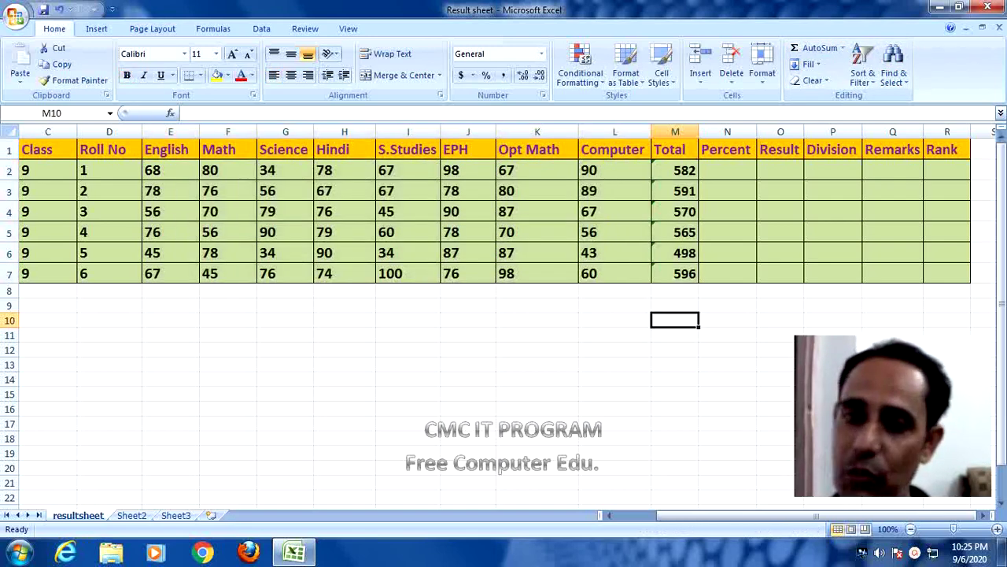
left_click_drag(674, 170, 675, 273)
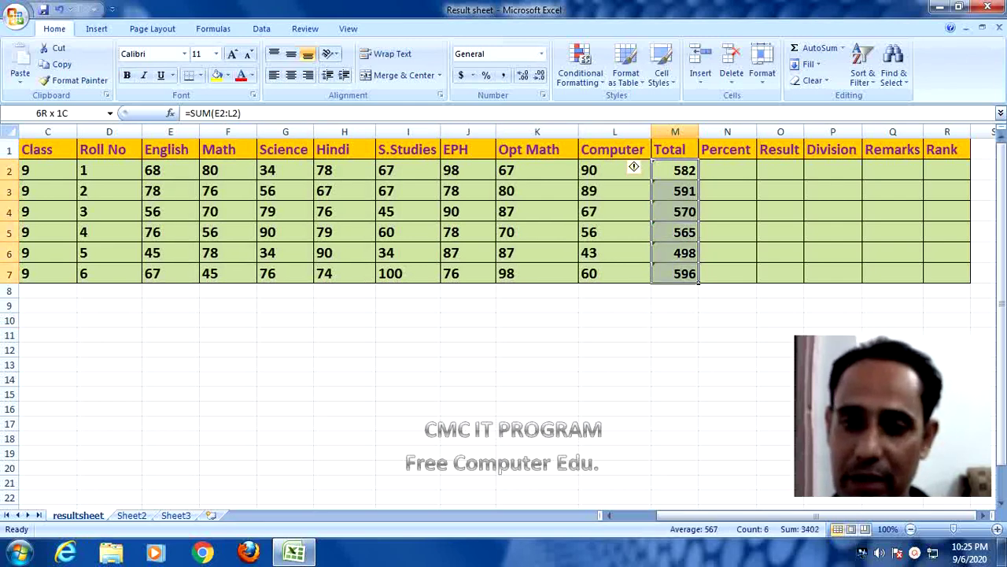
key("Delete")
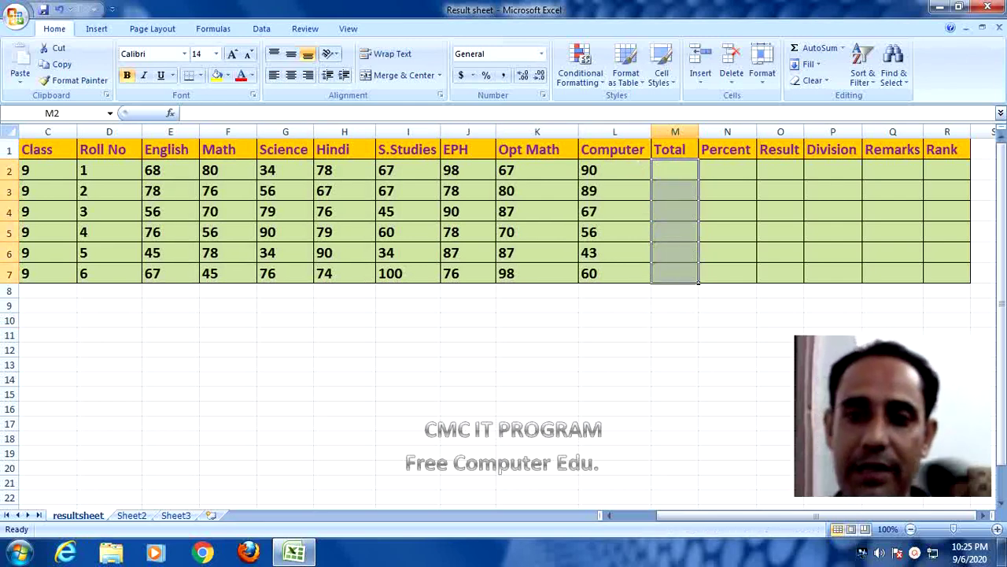
left_click(674, 170)
Enter =SUM(E2:L2) in M2 to total the first student's marks (582).
type("=su")
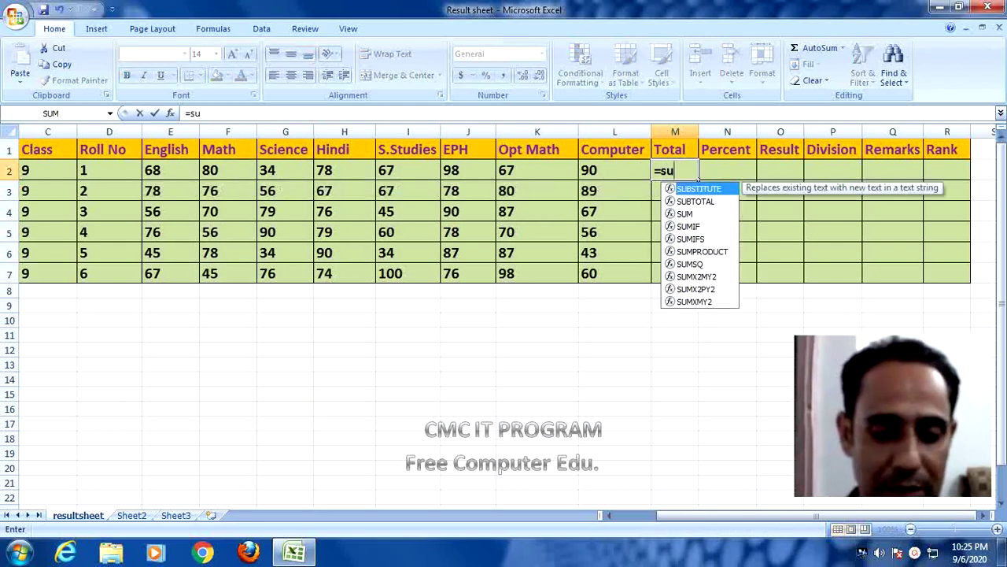
type("m(")
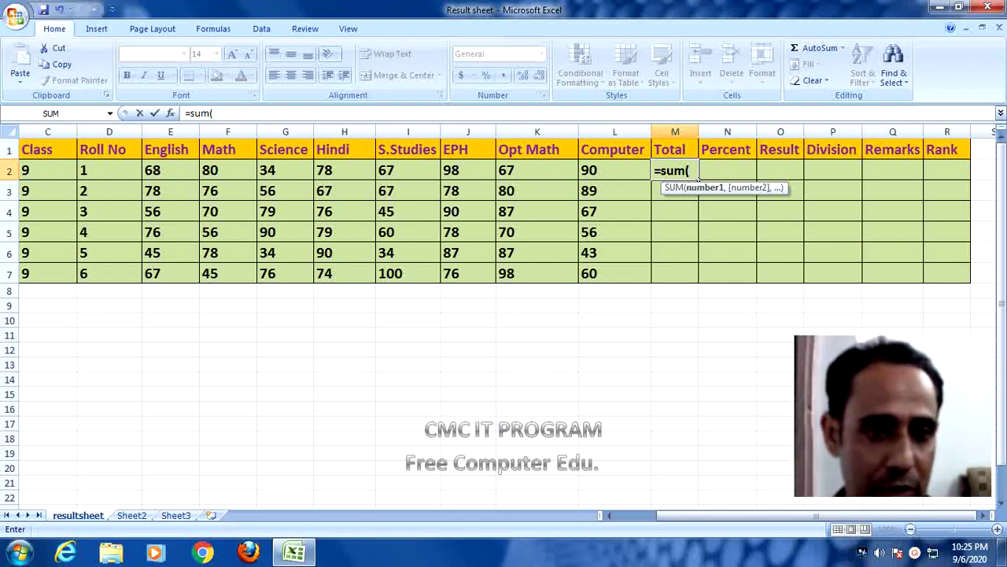
key("Left")
key("Left")
key("Left")
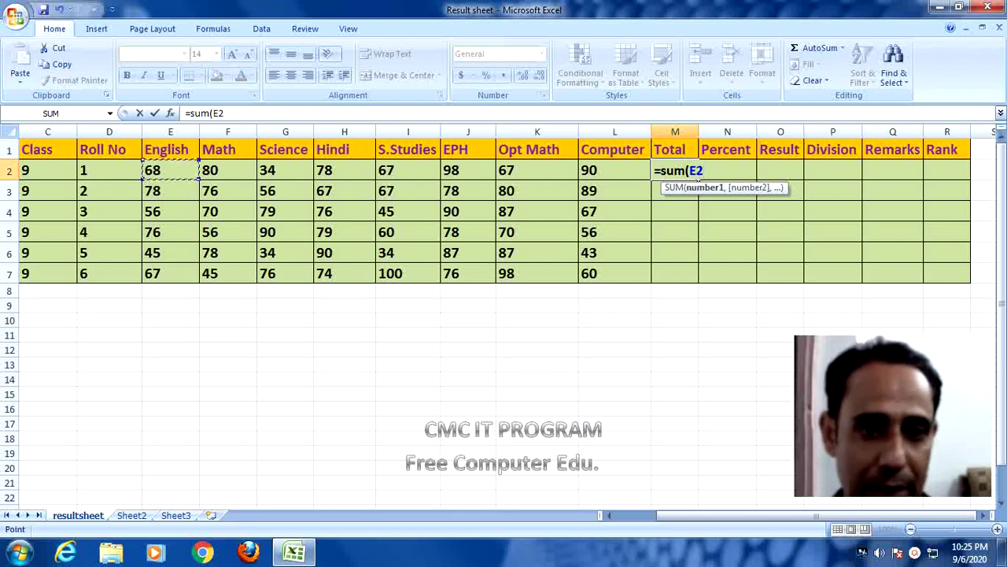
key("shift+Right")
key("shift+Right")
key("shift+Right")
key("shift+Right")
key("shift+Right")
key("shift+Right")
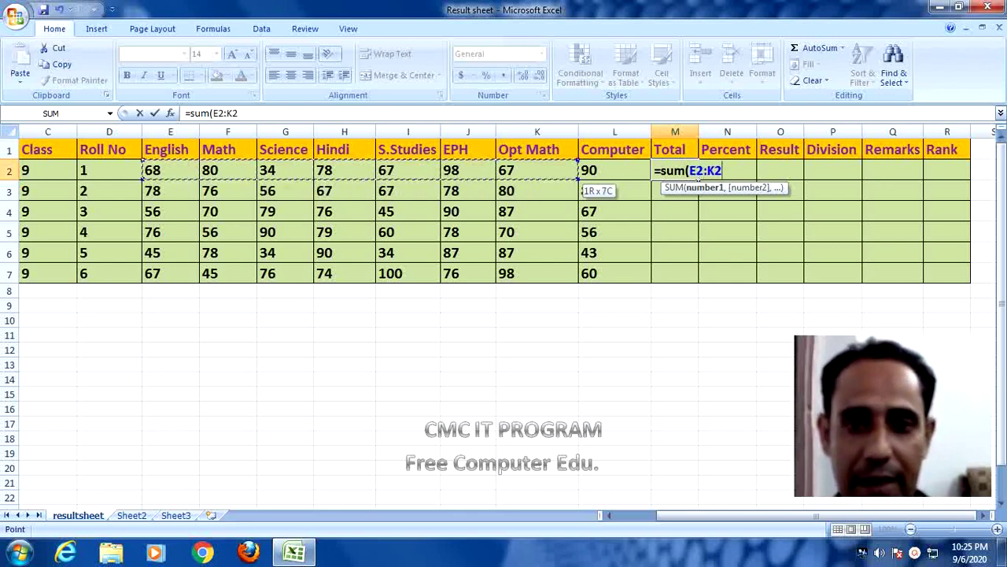
key("shift+Right")
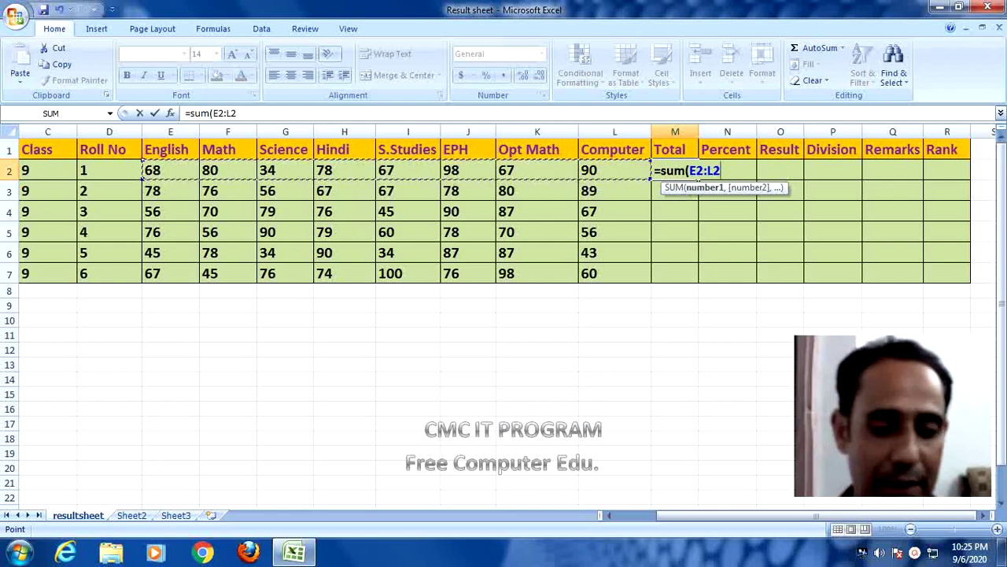
type(")")
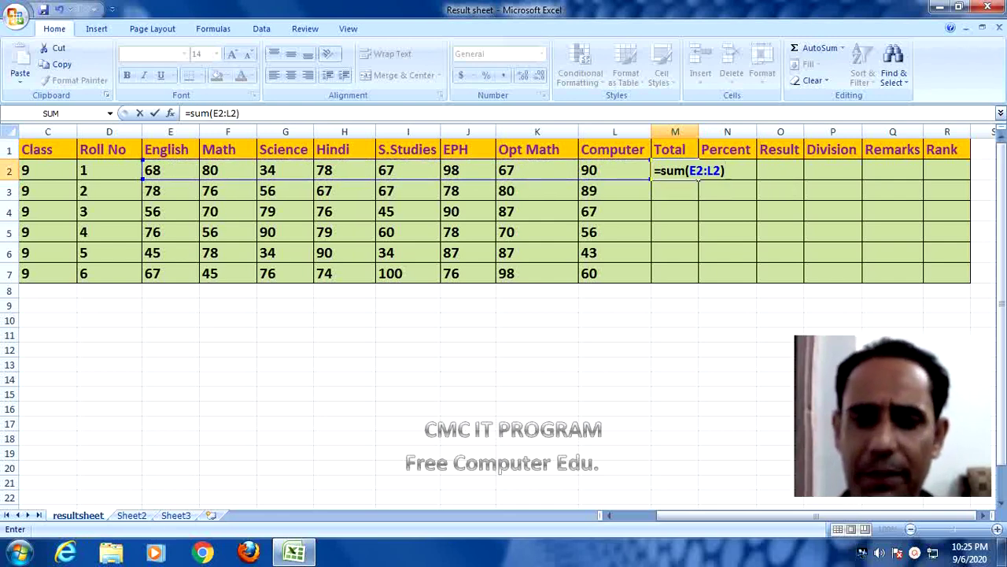
key("Return")
Copy the SUM formula down to M7, giving totals 582, 591, 570, 565, 498, 596.
key("Up")
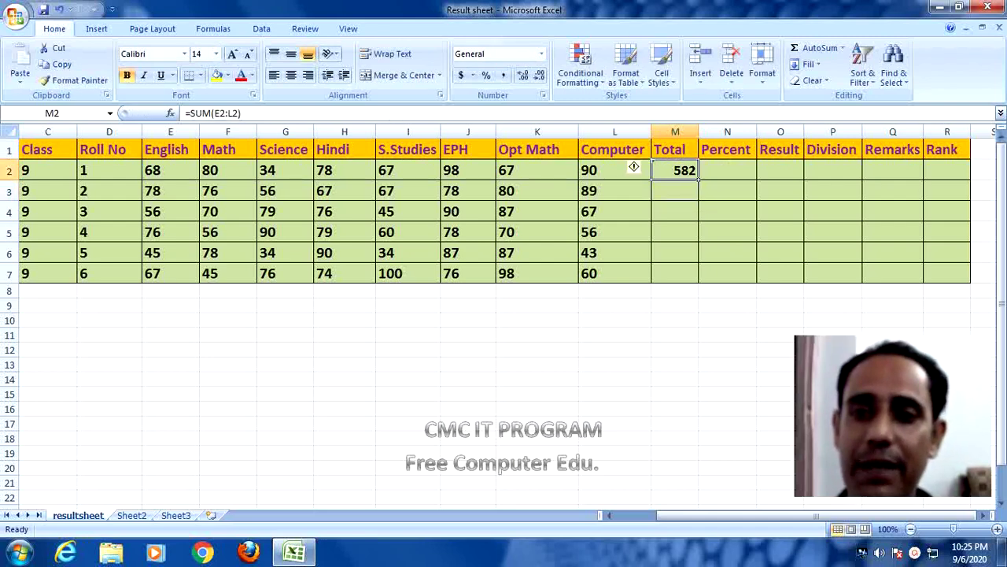
left_click_drag(698, 180, 698, 259)
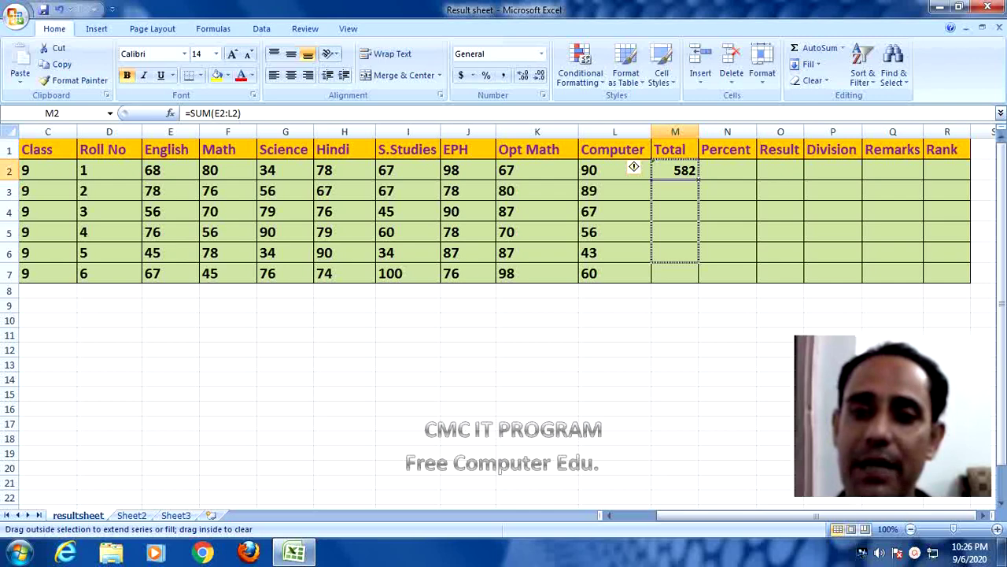
left_click_drag(698, 261, 698, 281)
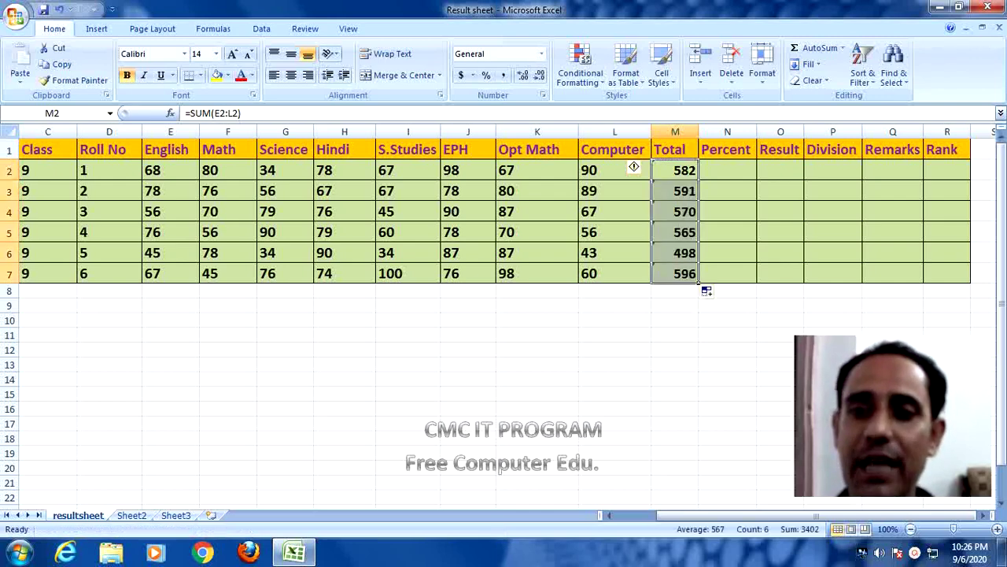
left_click(727, 170)
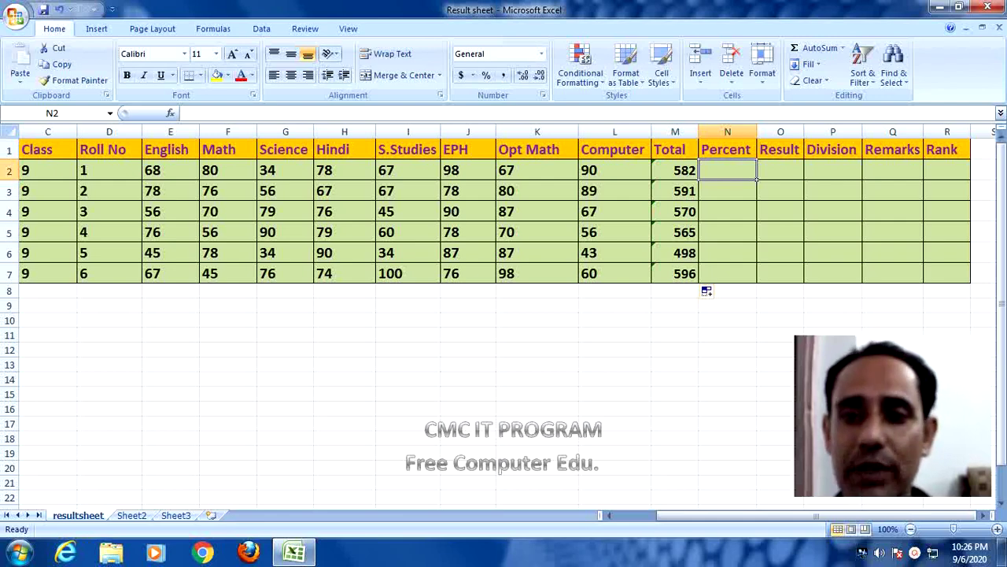
Enter =(M2*100)/800 in N2 for 72.75 and start copying it down the Percent column.
type("=")
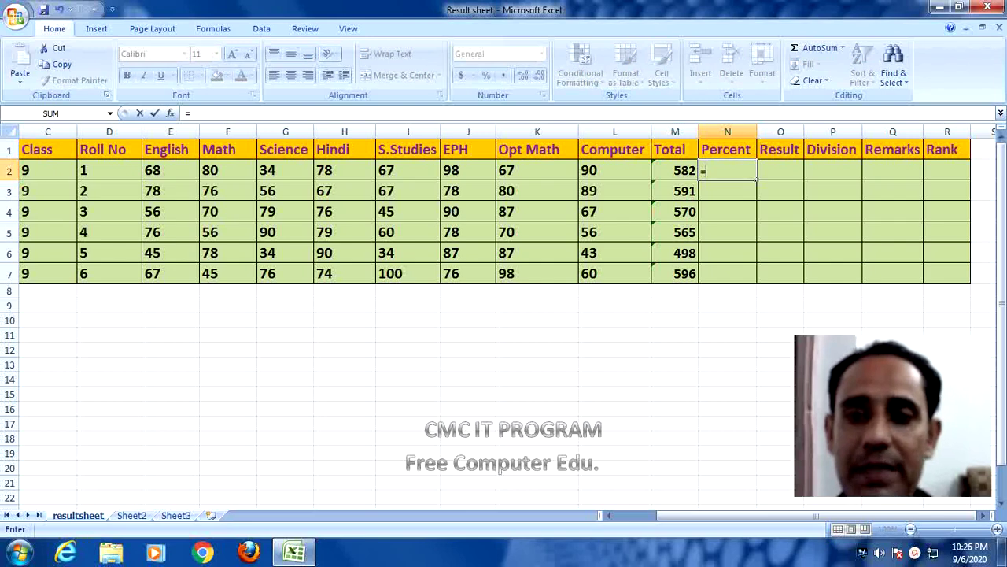
key("Left")
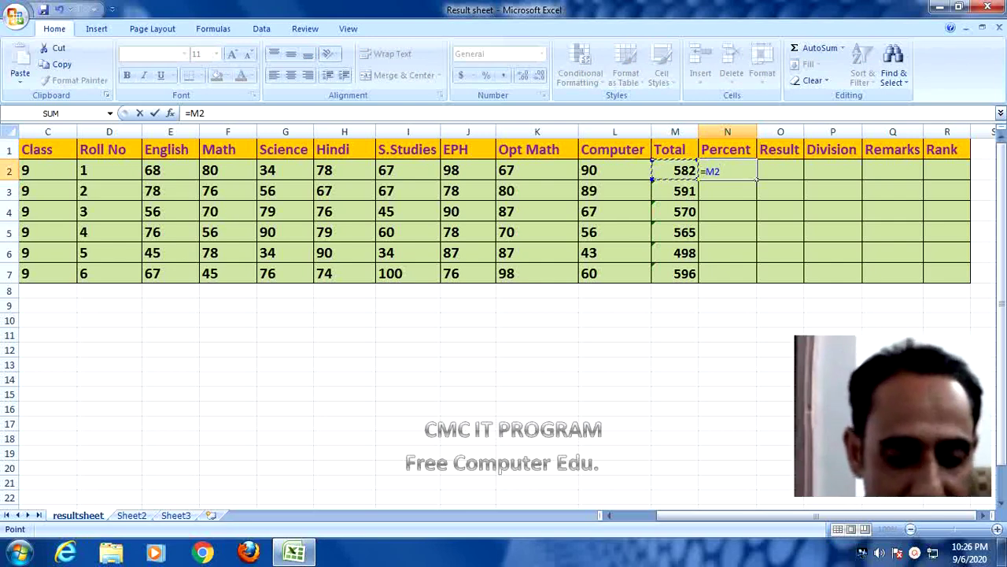
key("BackSpace")
key("BackSpace")
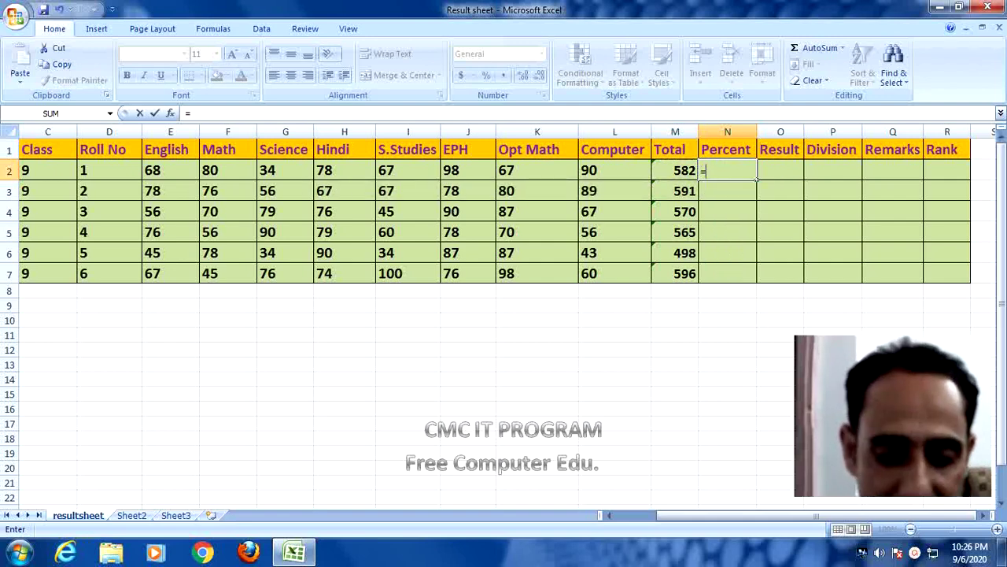
type("(m")
type("2")
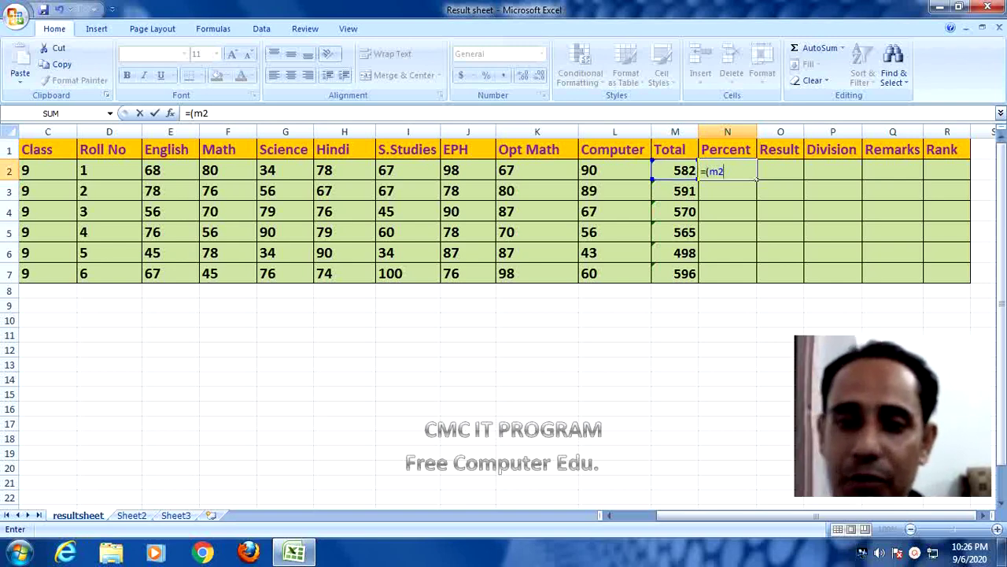
type("*")
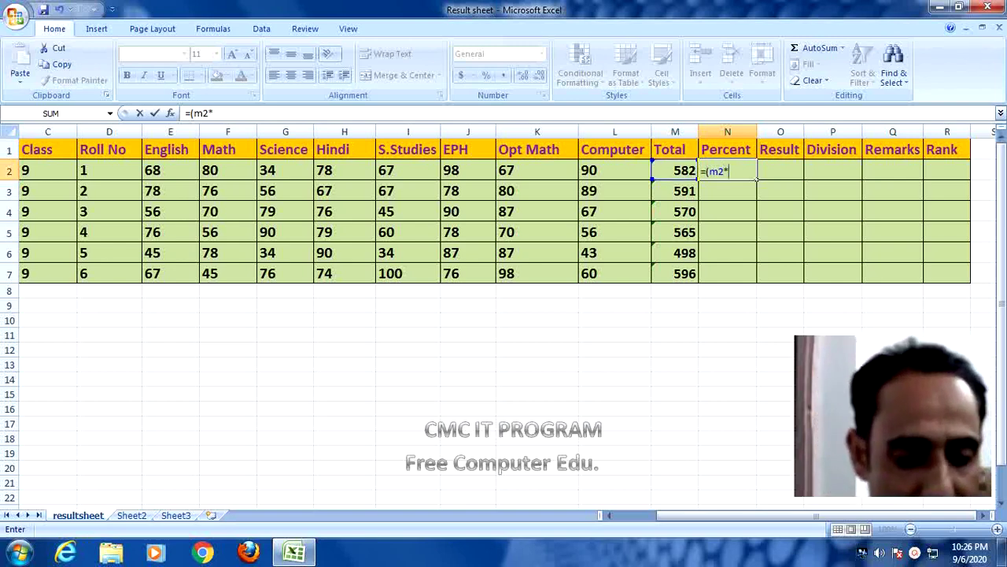
type("100")
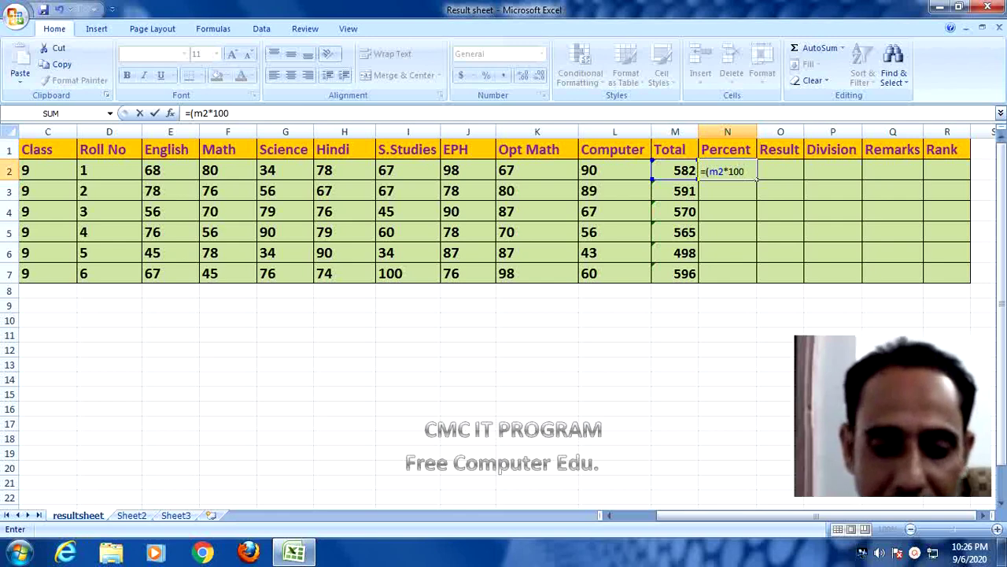
type(")/")
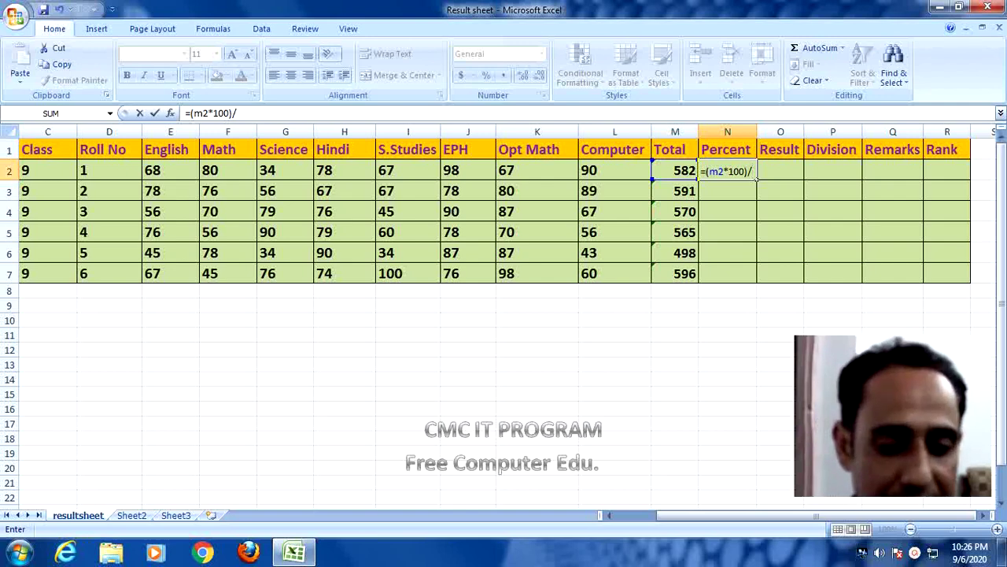
type("80")
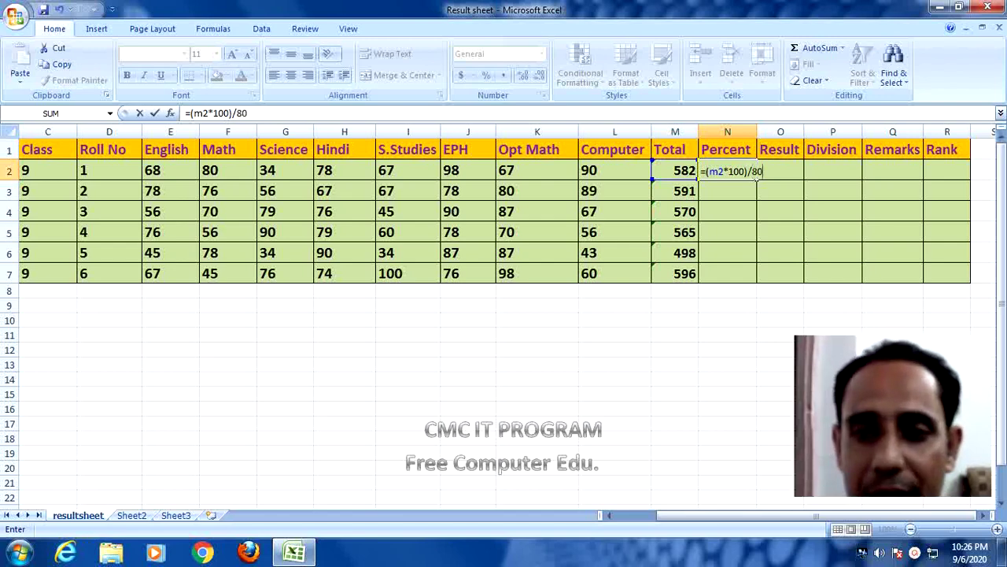
type("0")
key("Return")
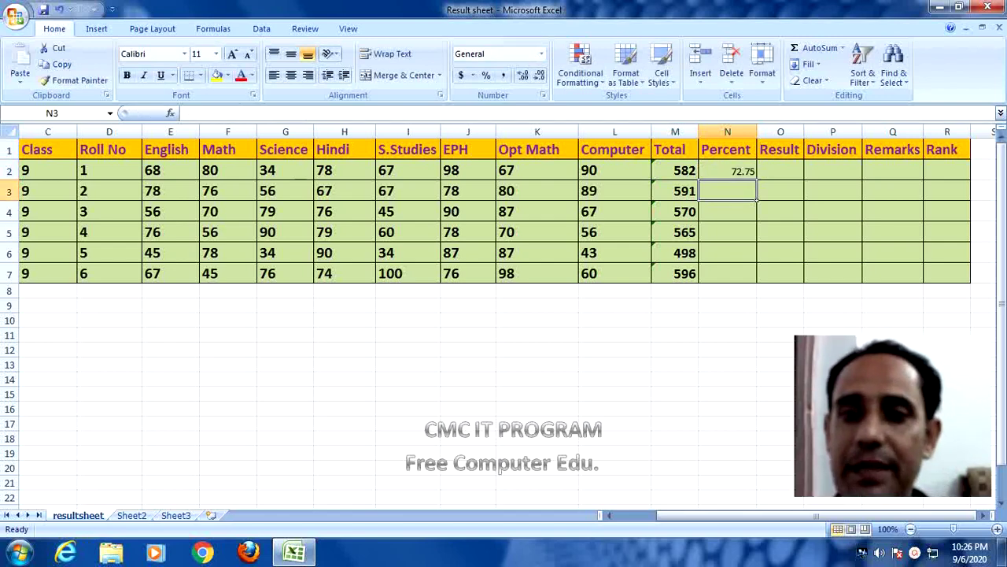
left_click(727, 170)
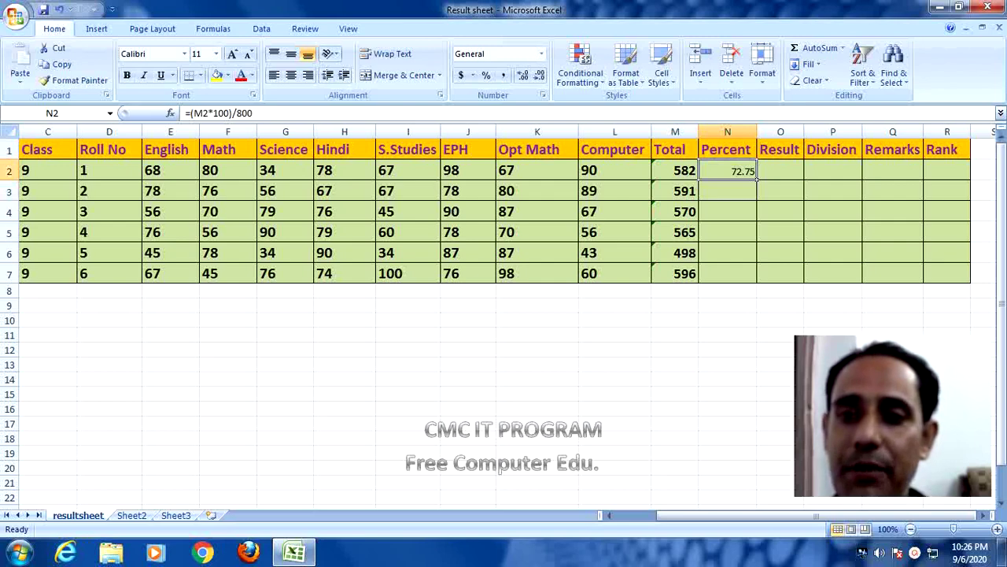
left_click_drag(756, 180, 757, 277)
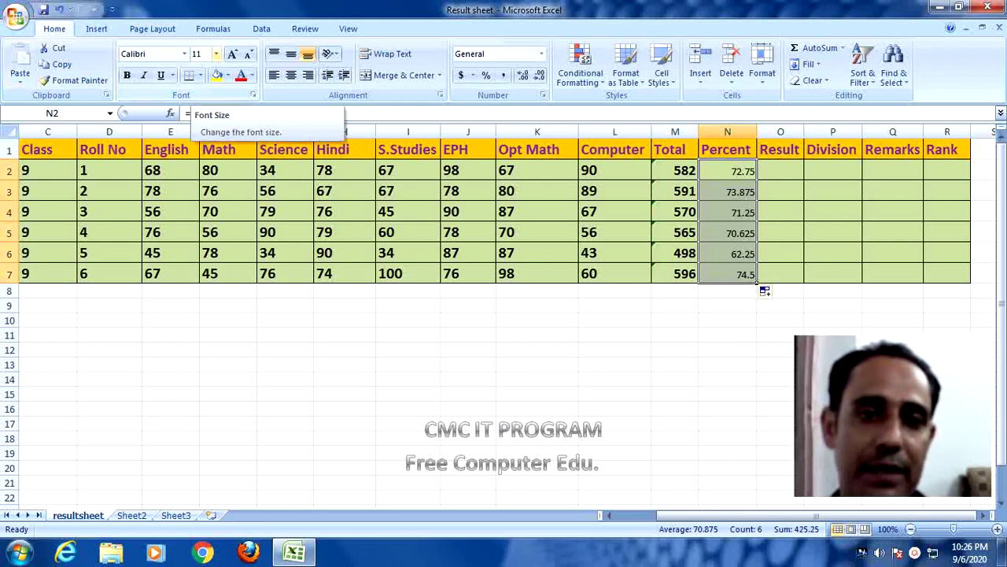
Set the Percent values in N2:N7 to font size 14.
left_click(216, 53)
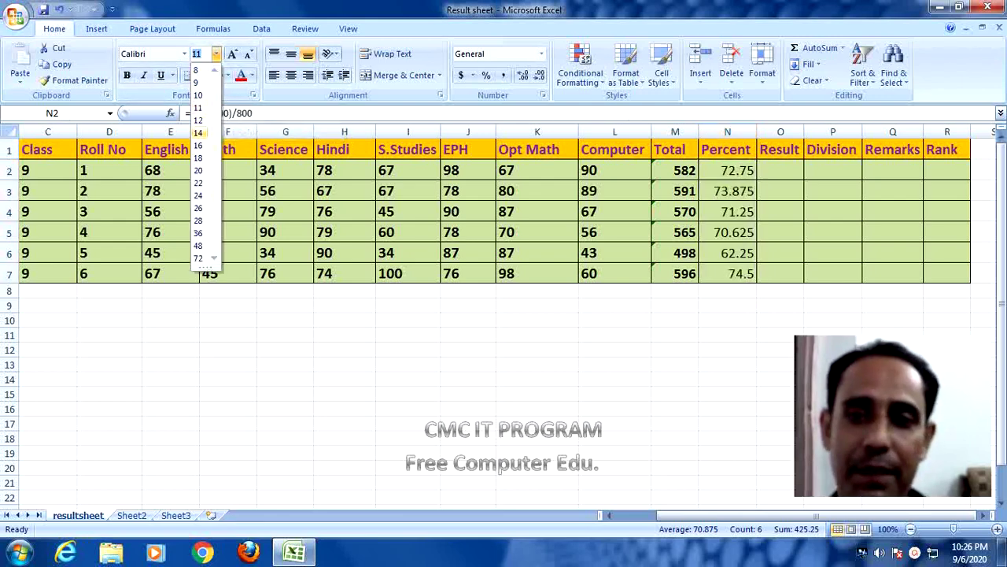
left_click(198, 132)
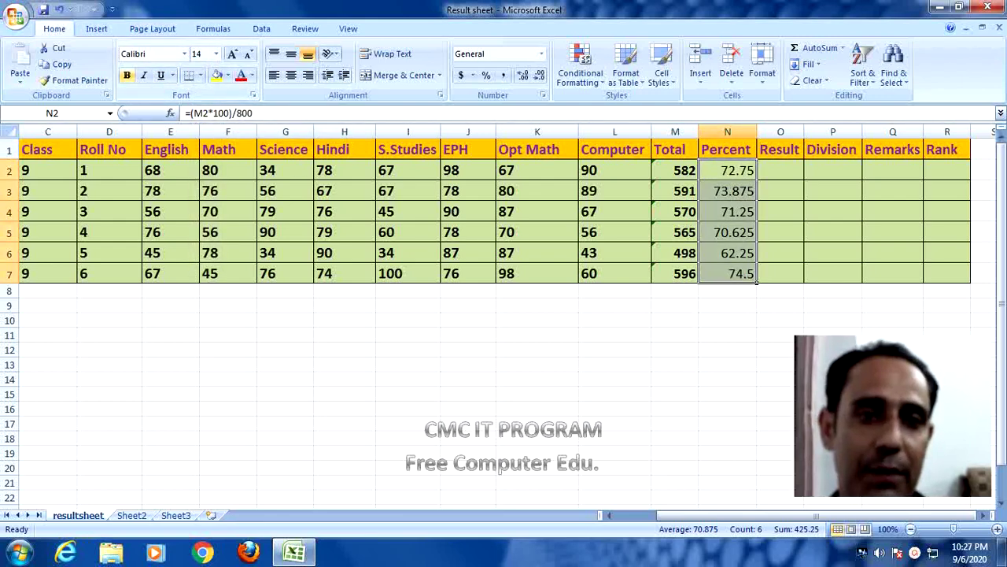
left_click(727, 334)
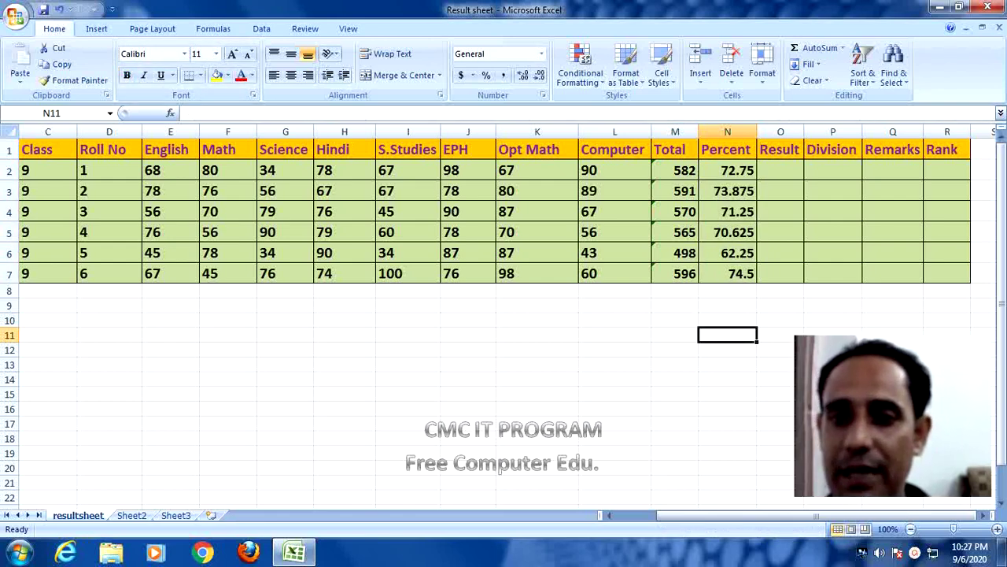
left_click(780, 170)
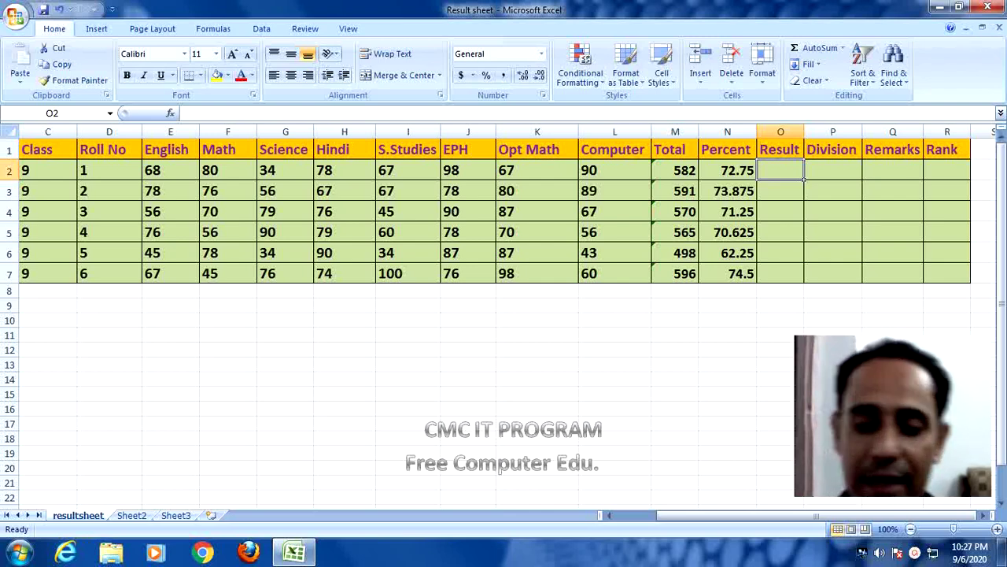
Begin O2's formula =if(and(E2>=32,…,l2>=32) checking every subject from English to Computer.
type("=")
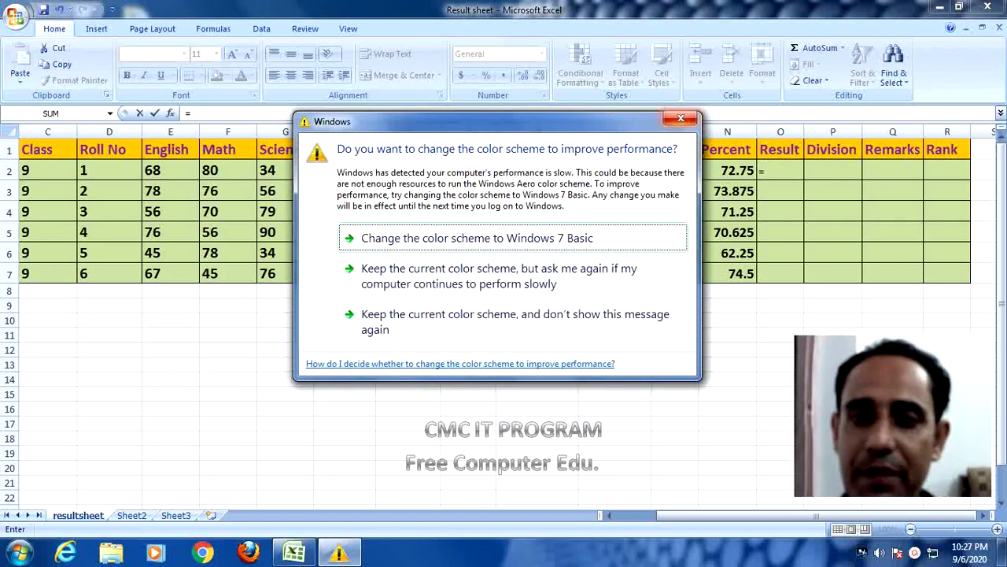
left_click(681, 118)
type("if")
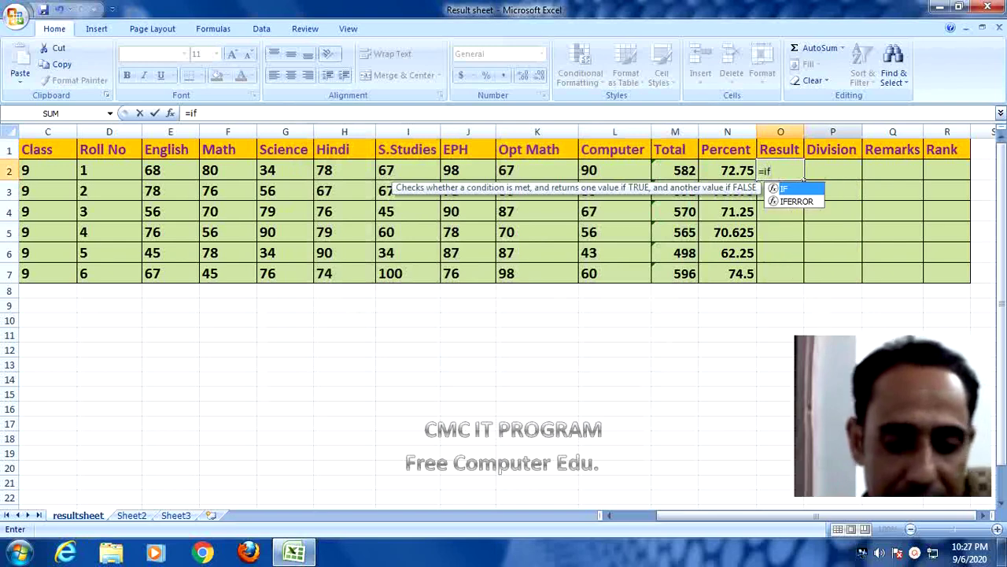
type("(and(")
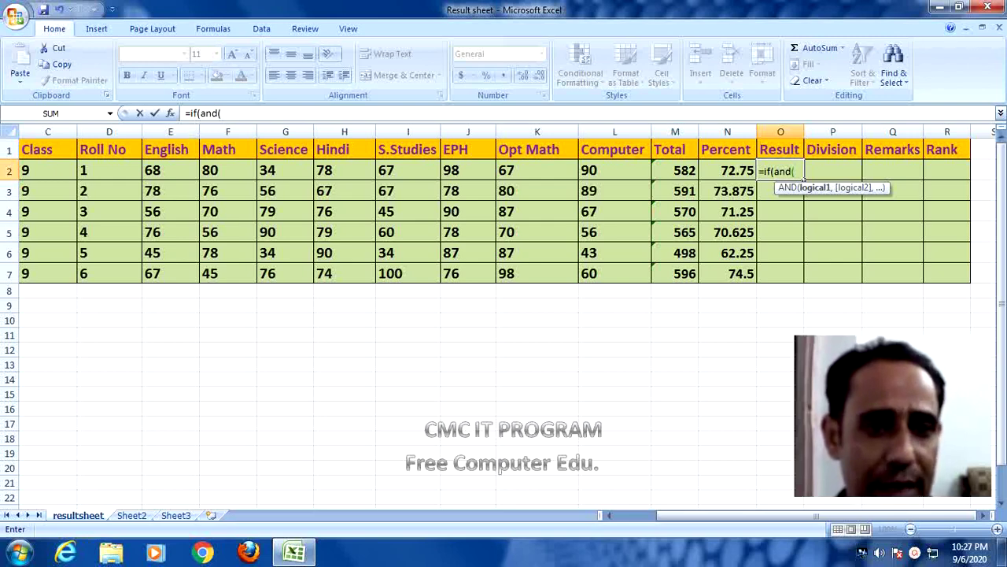
key("Left")
key("Left")
key("Left")
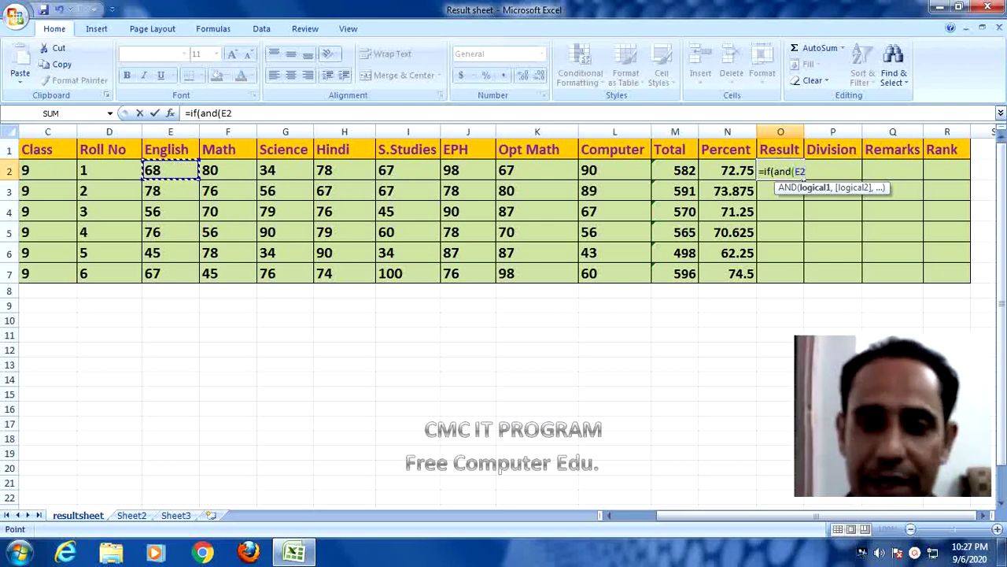
type(">=3")
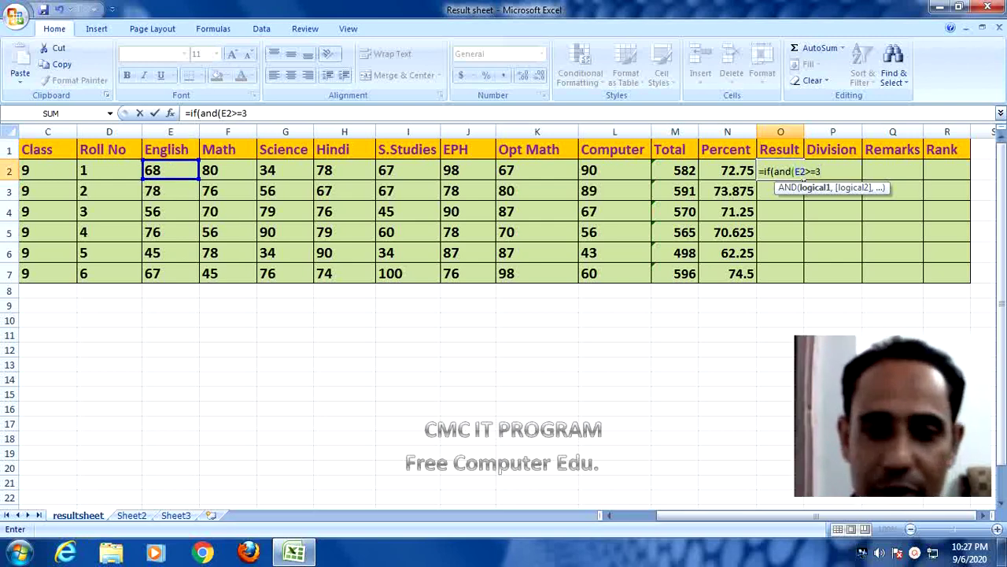
type("2")
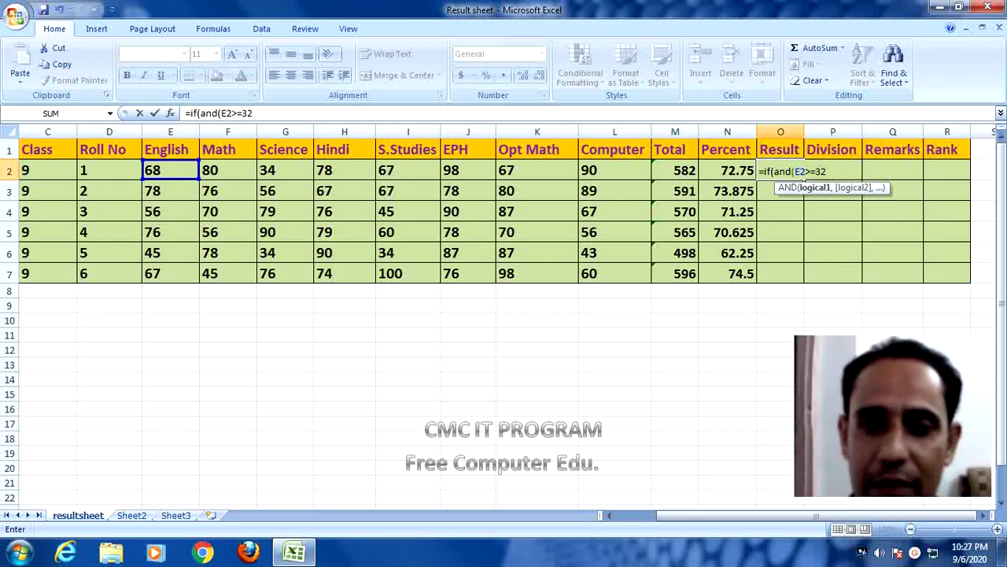
type(",")
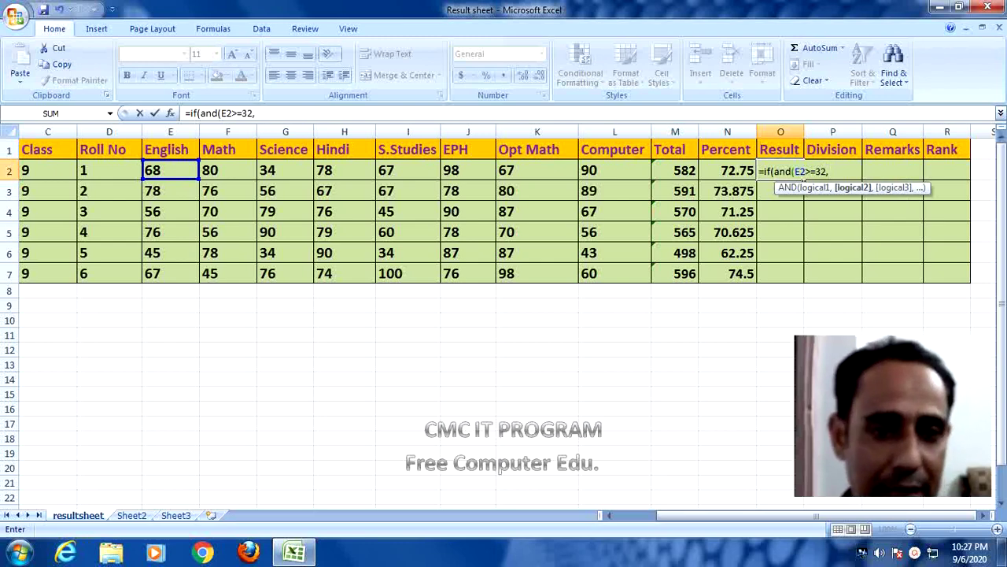
type("f2")
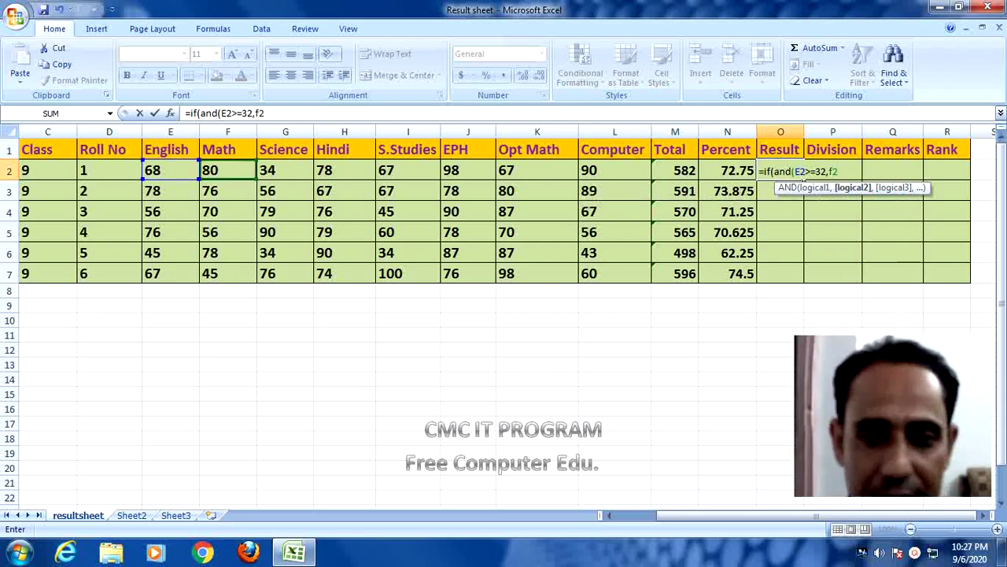
type(">=32")
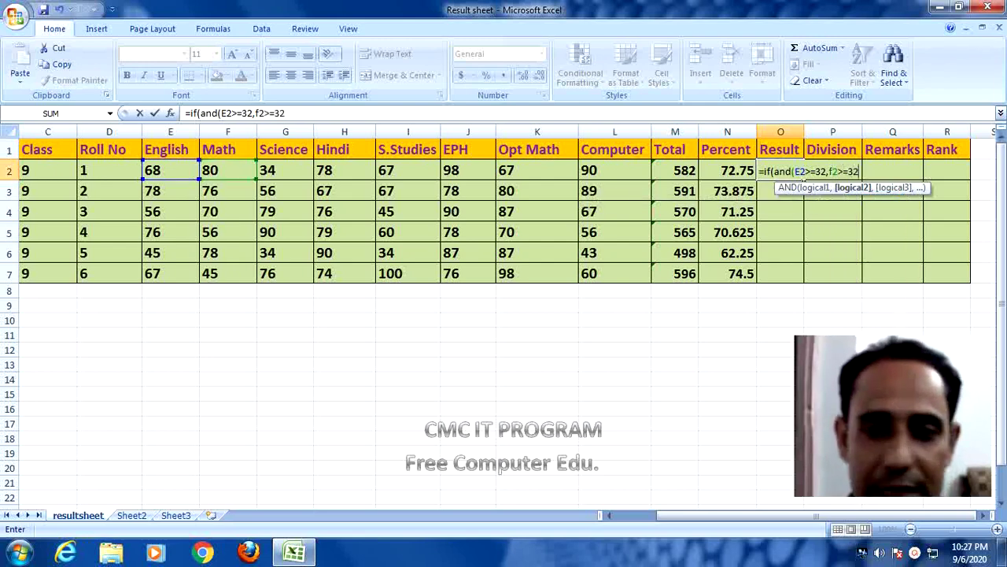
type(",")
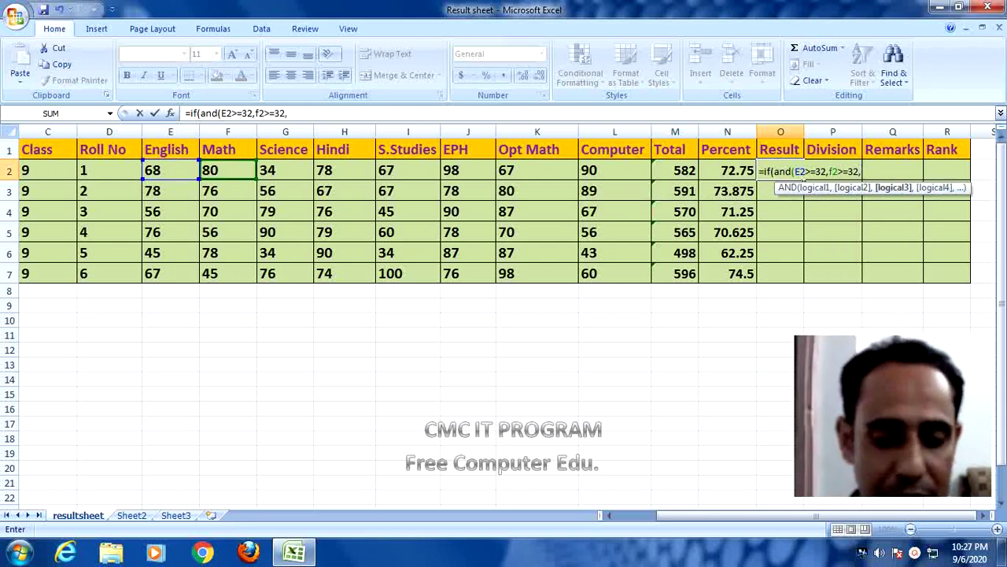
type("g2>")
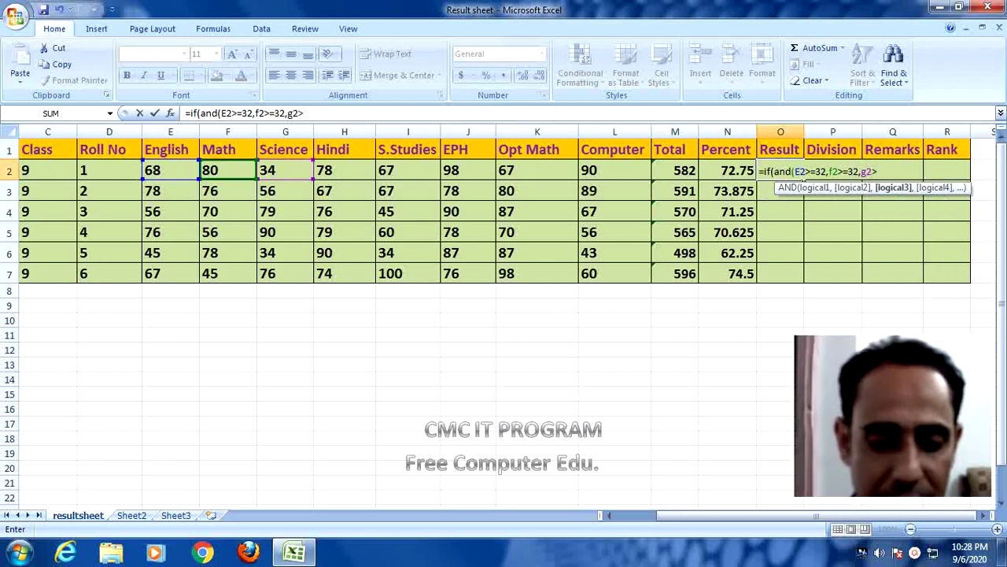
type("=32,h2")
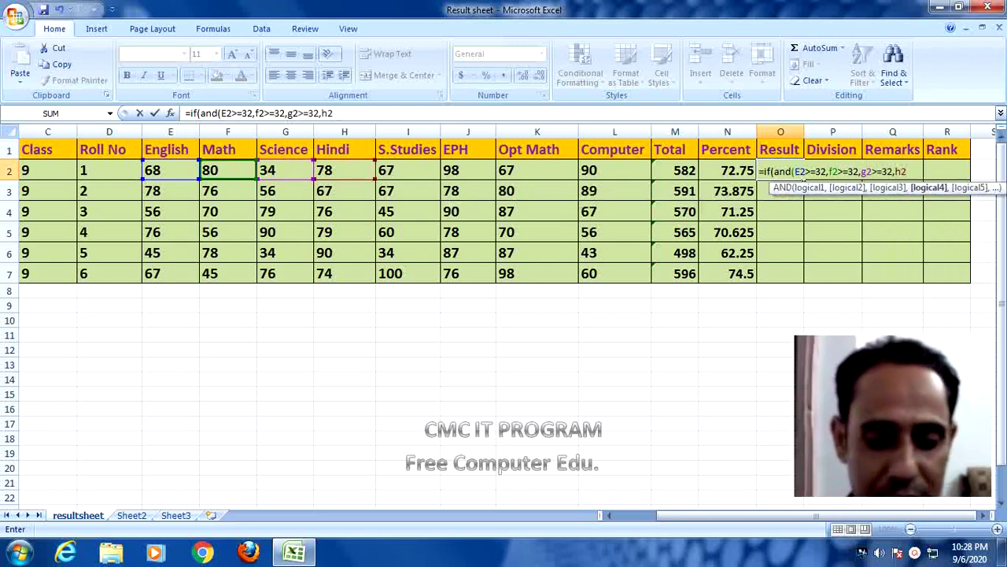
type(">=32,")
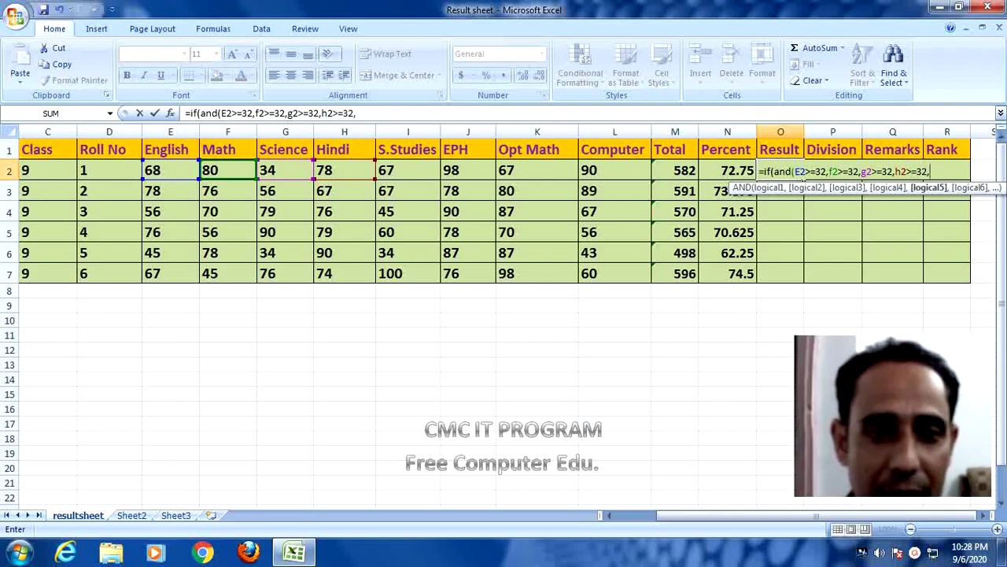
type("i2")
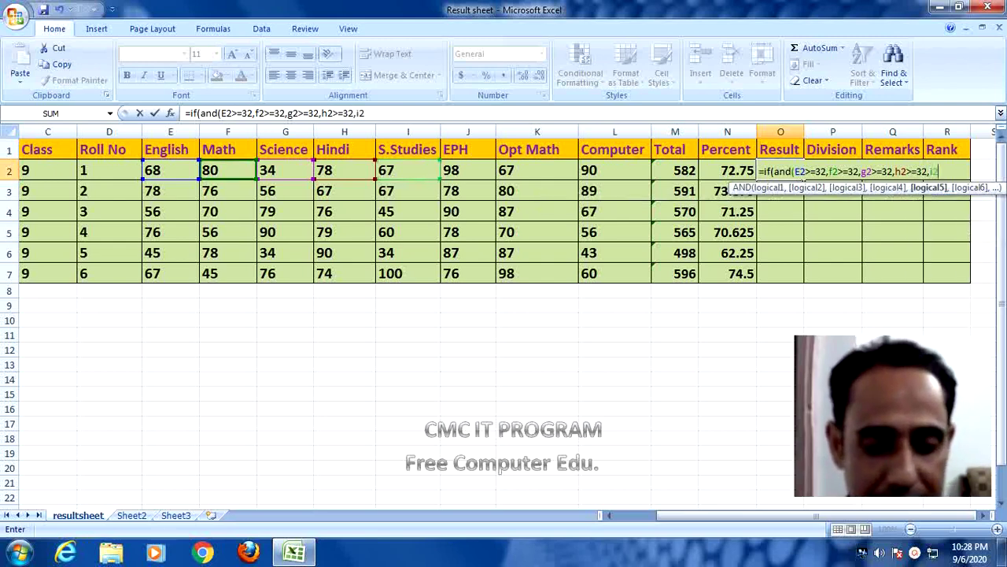
type(">=32,j")
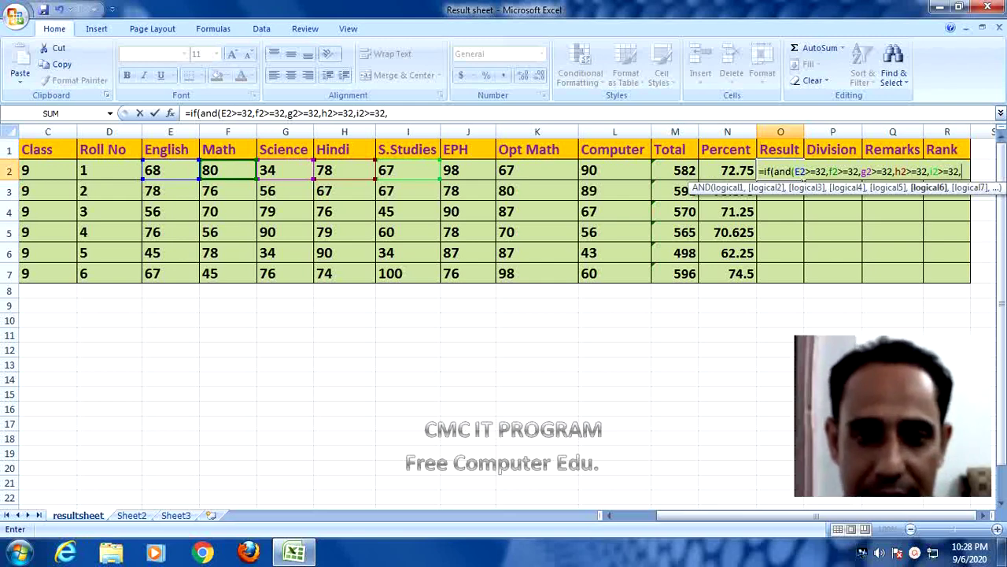
type("2")
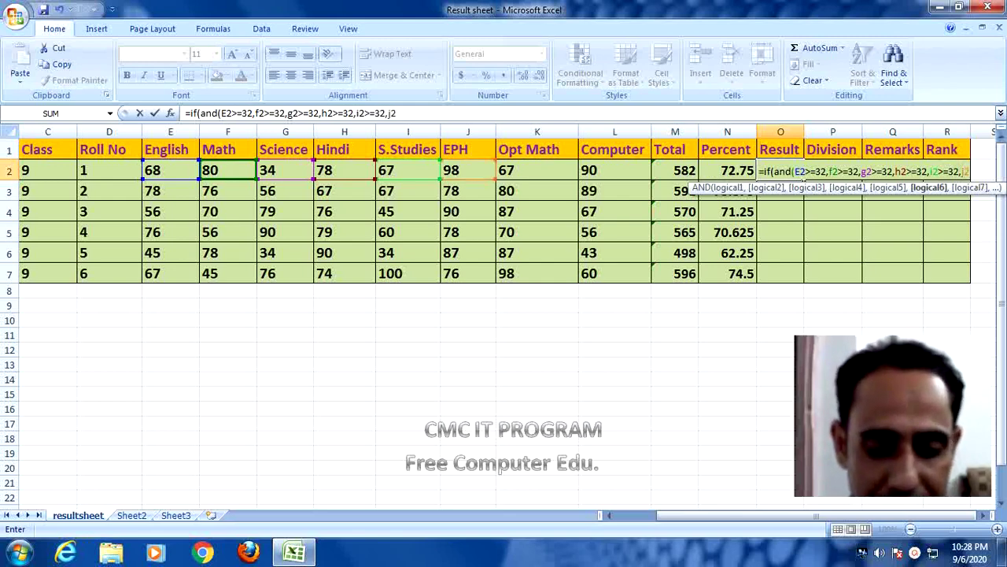
type(">=32,")
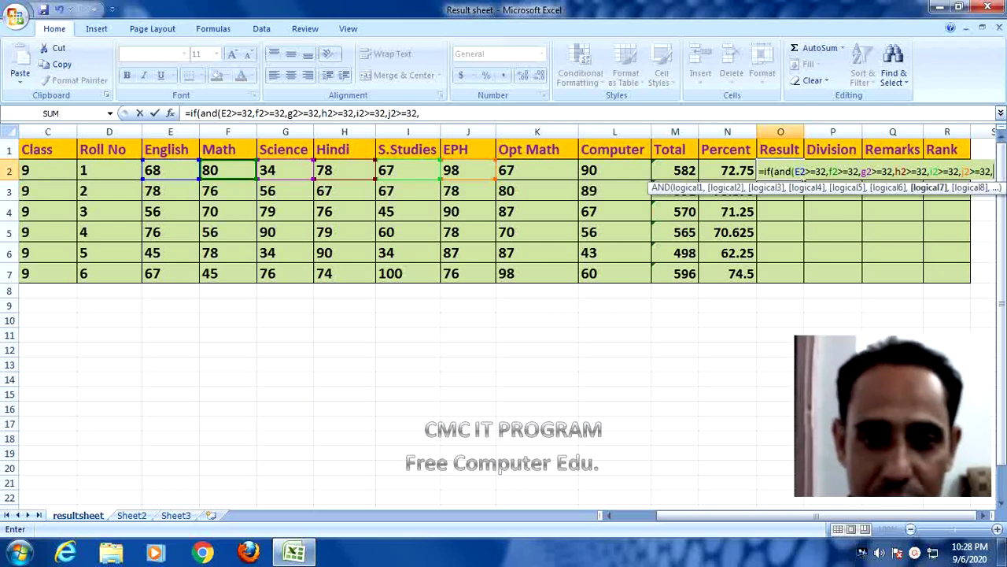
type("k2>=")
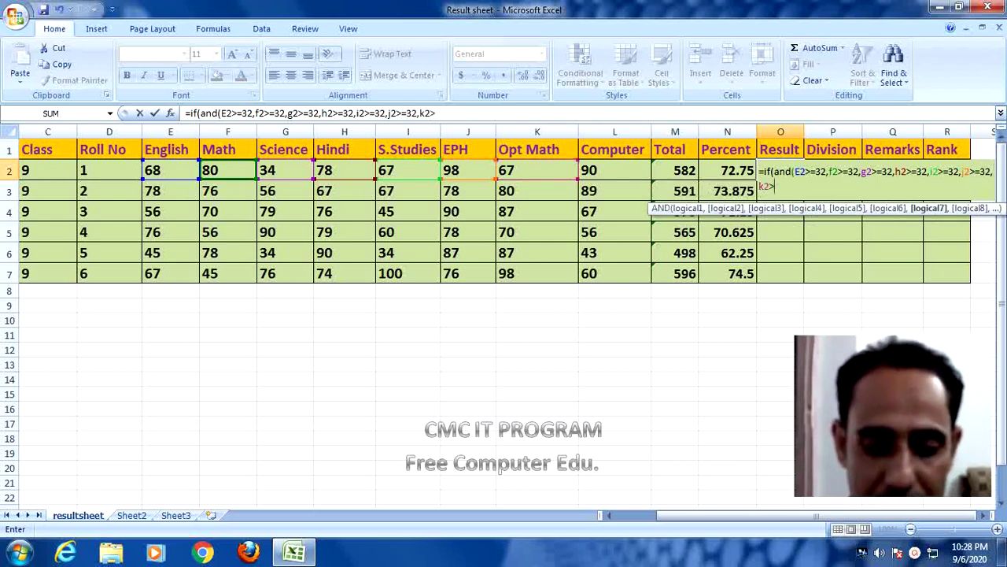
type("32,")
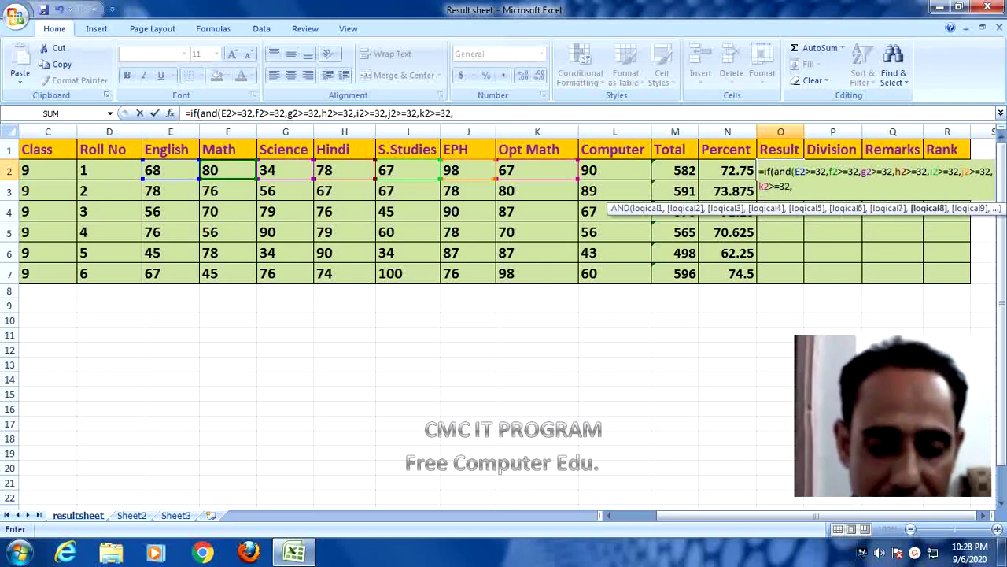
type("l2>=")
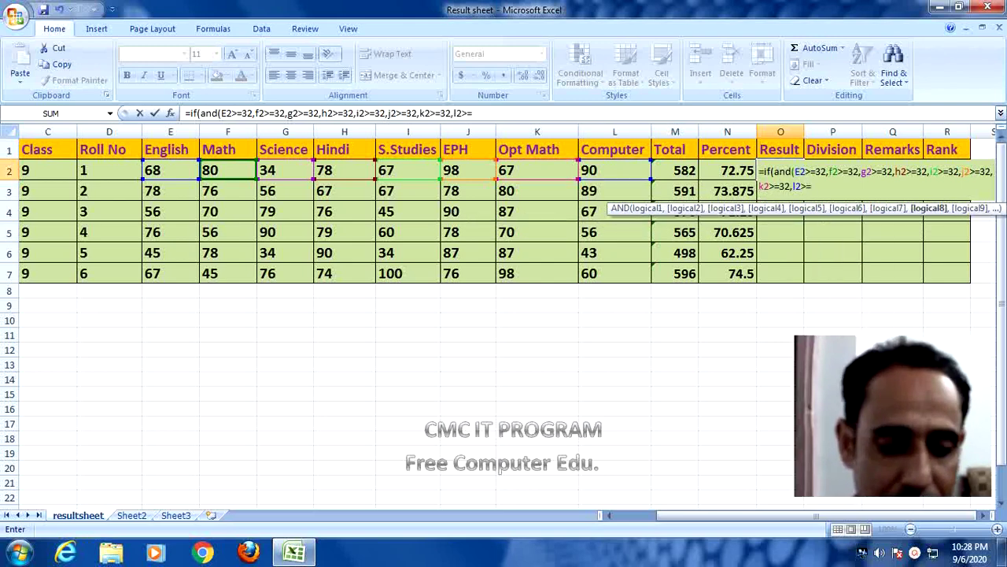
type("32")
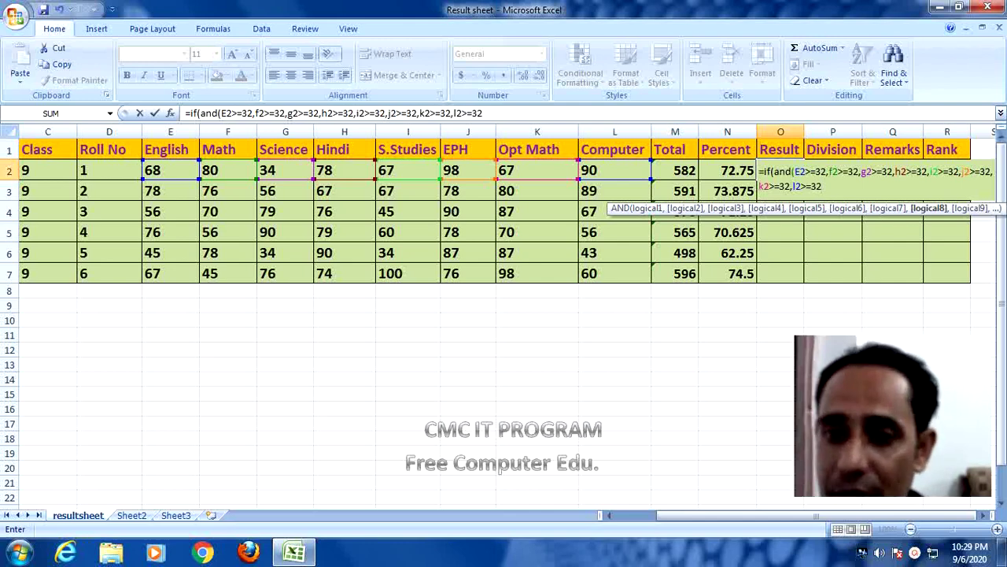
Close the formula with ,"Pass","Fail") and commit it, so O2 shows Pass.
type(")")
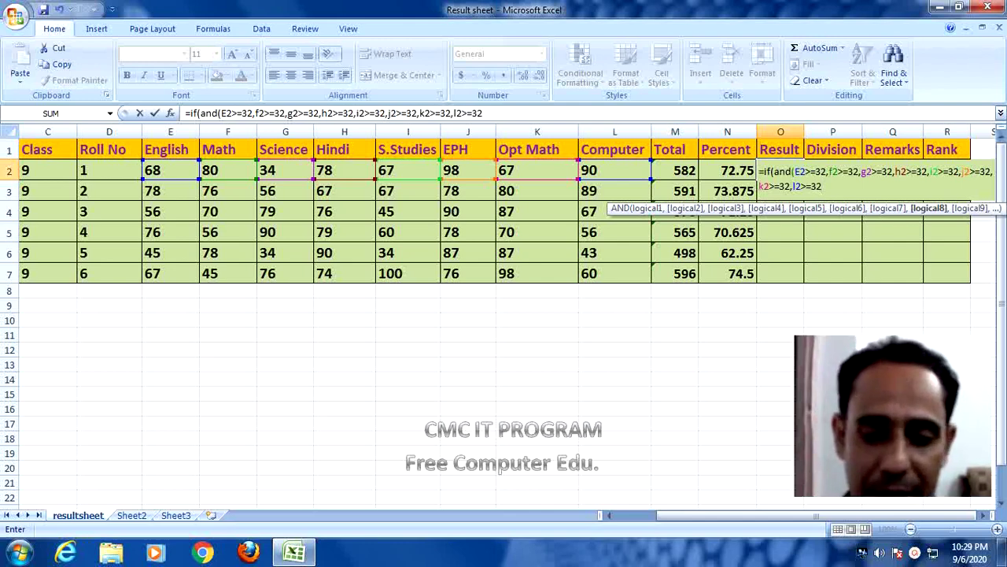
type(",")
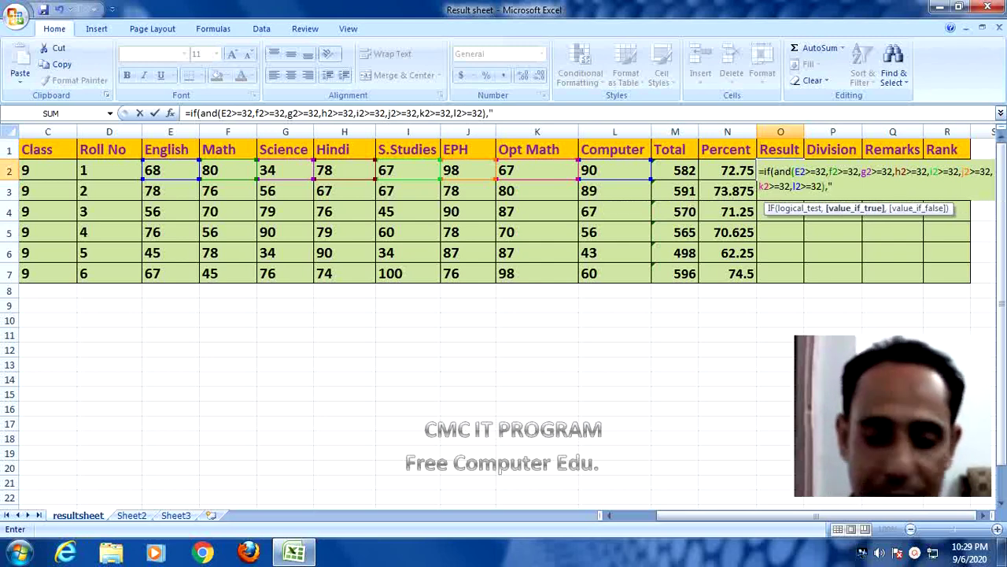
type("\"Pass")
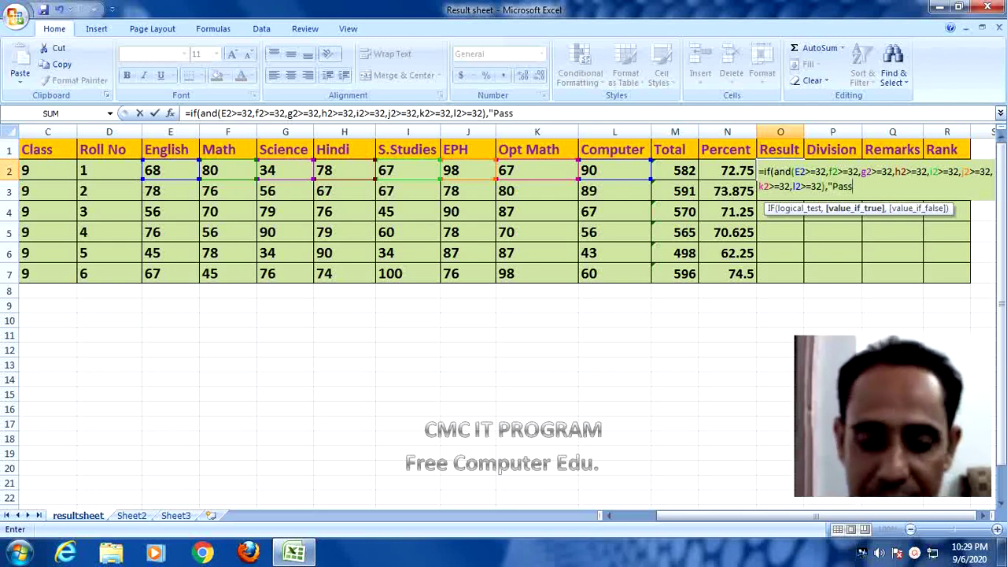
type("\",")
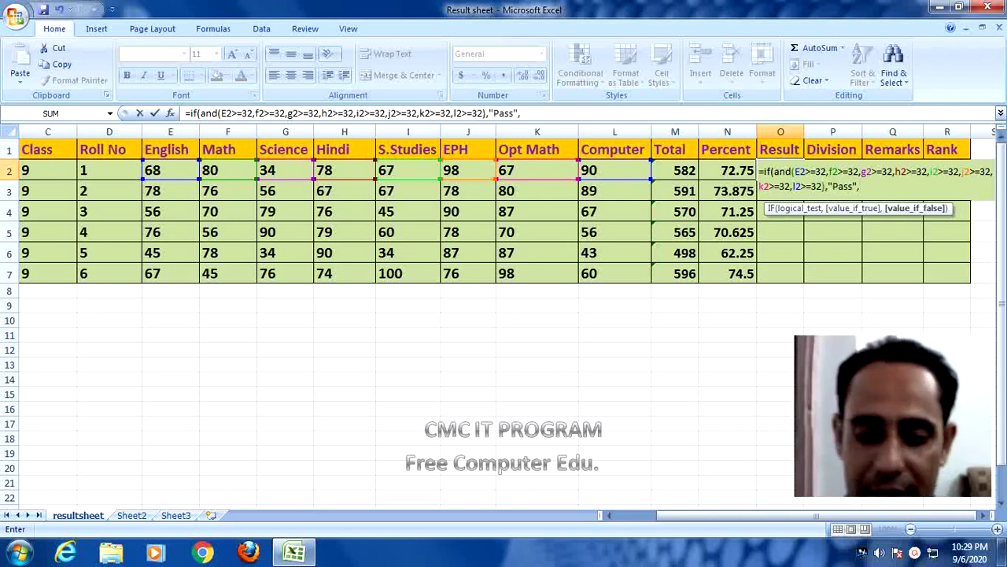
type("\"Fail")
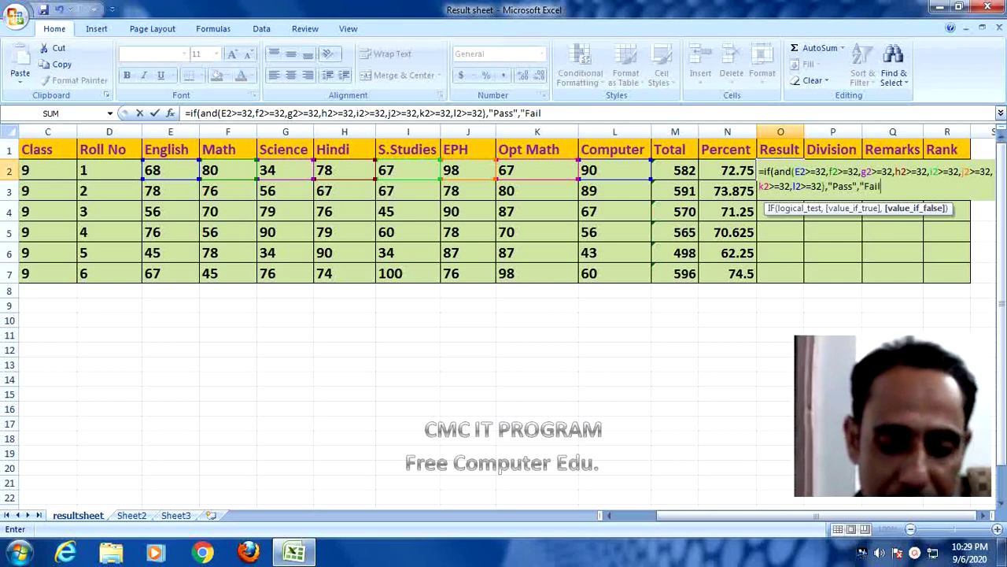
type("\"")
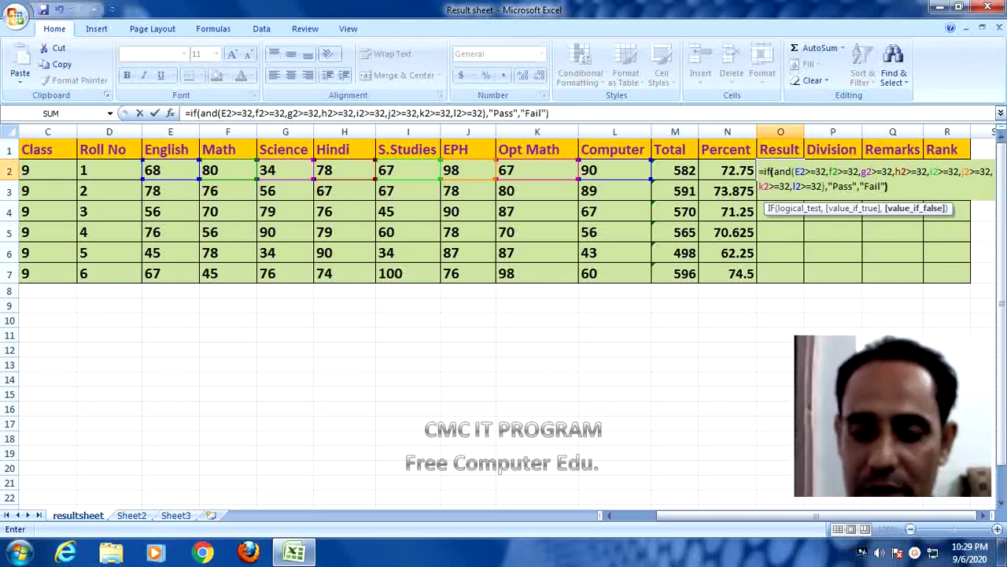
key("Return")
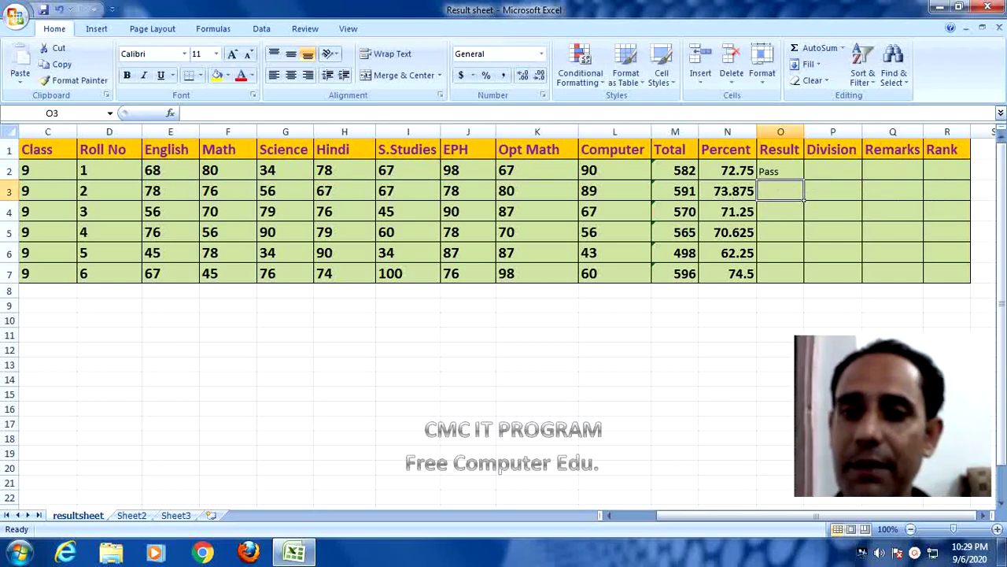
Copy the Pass/Fail formula from O2 down to O7.
left_click(780, 170)
left_click_drag(804, 180, 804, 262)
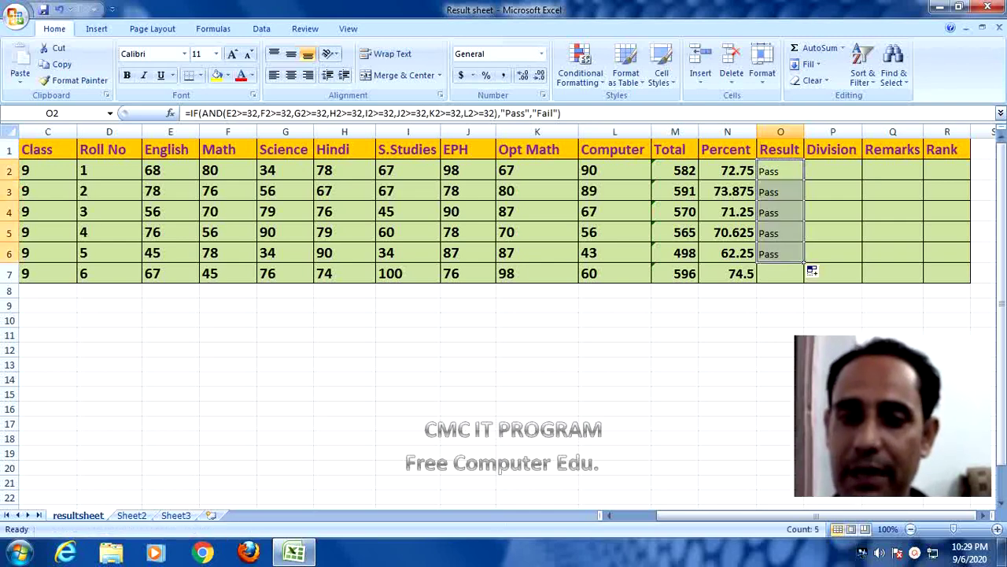
left_click_drag(804, 263, 804, 280)
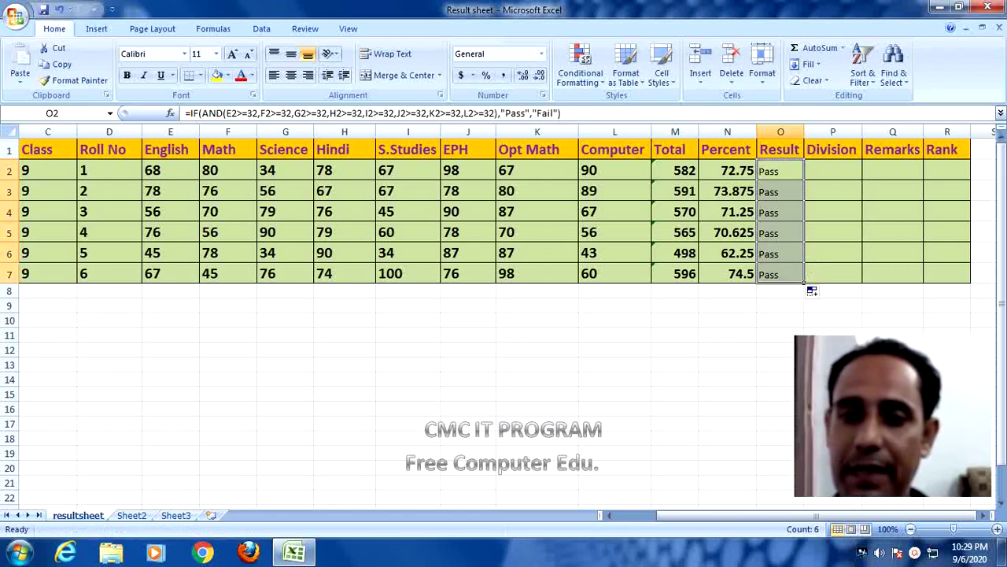
left_click(780, 306)
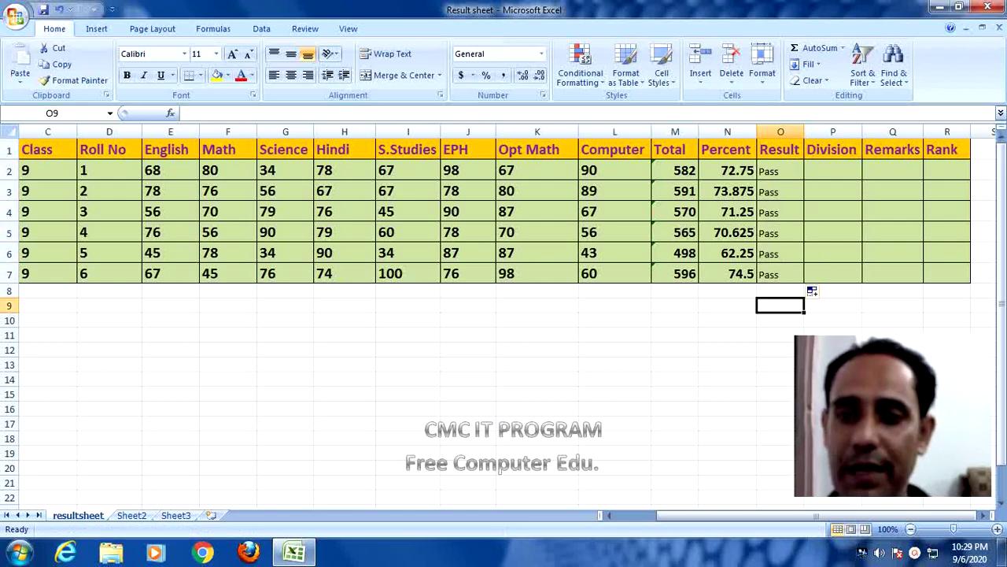
Set the Result cells O2:O7 to font size 16.
left_click_drag(780, 170, 780, 274)
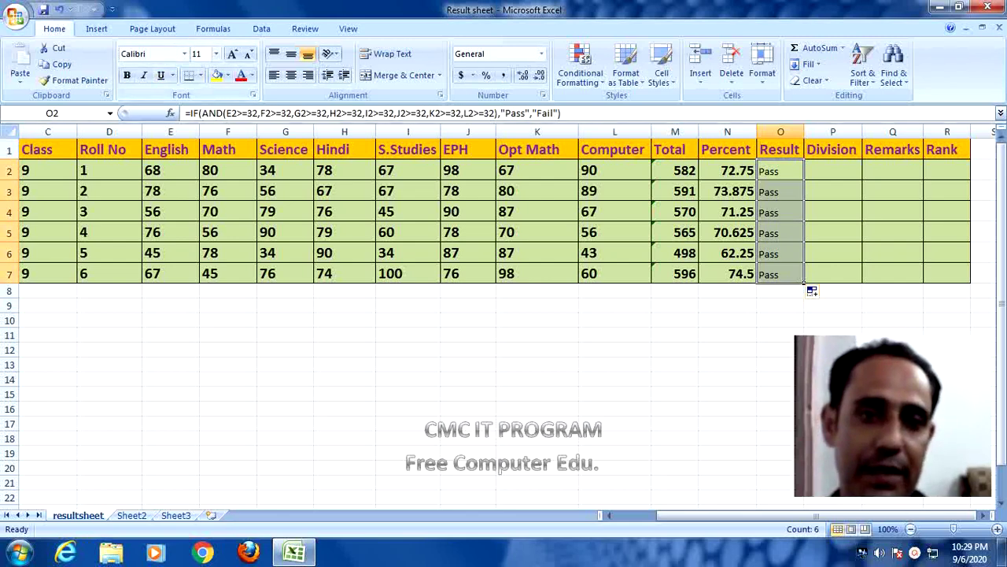
left_click(215, 54)
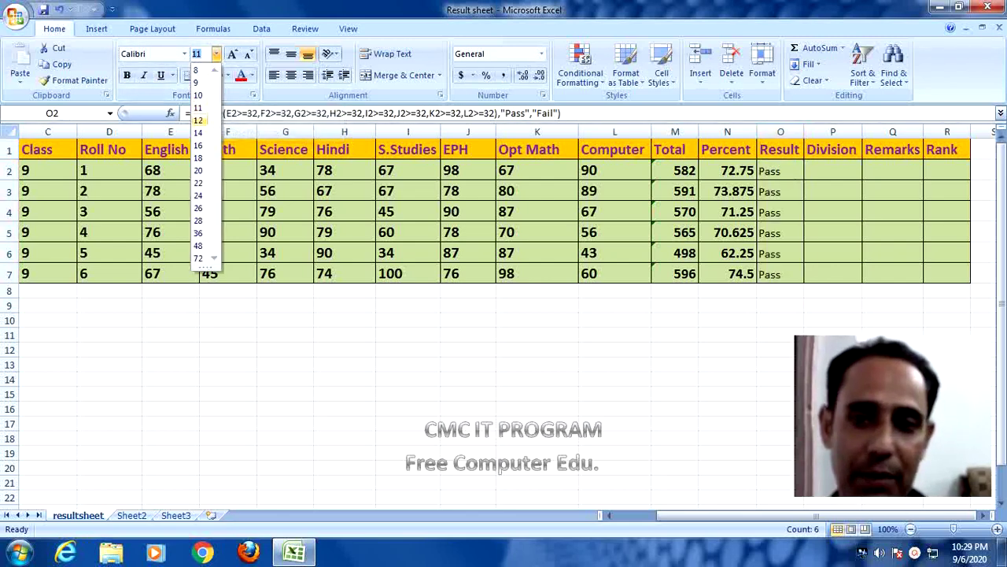
left_click(199, 146)
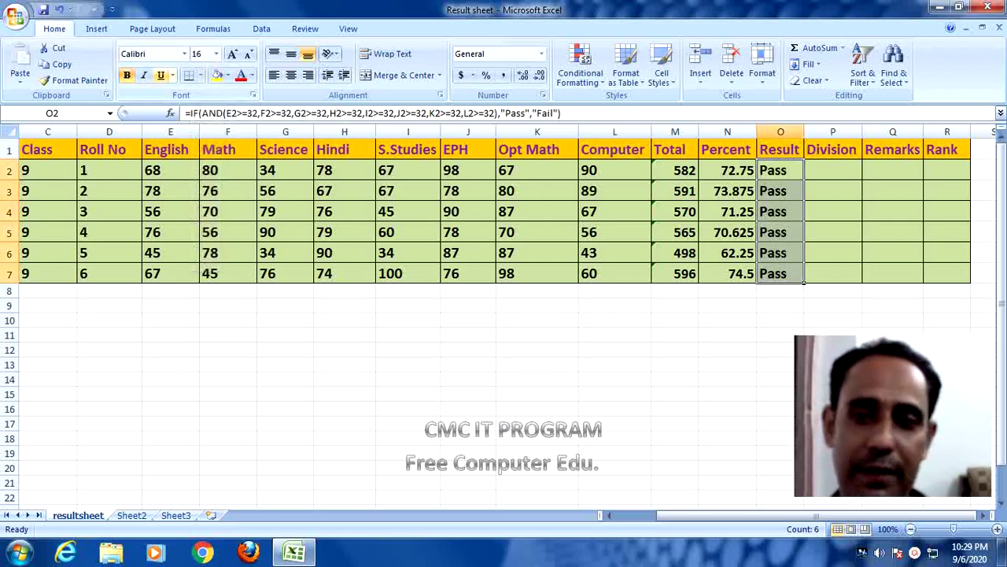
left_click(833, 170)
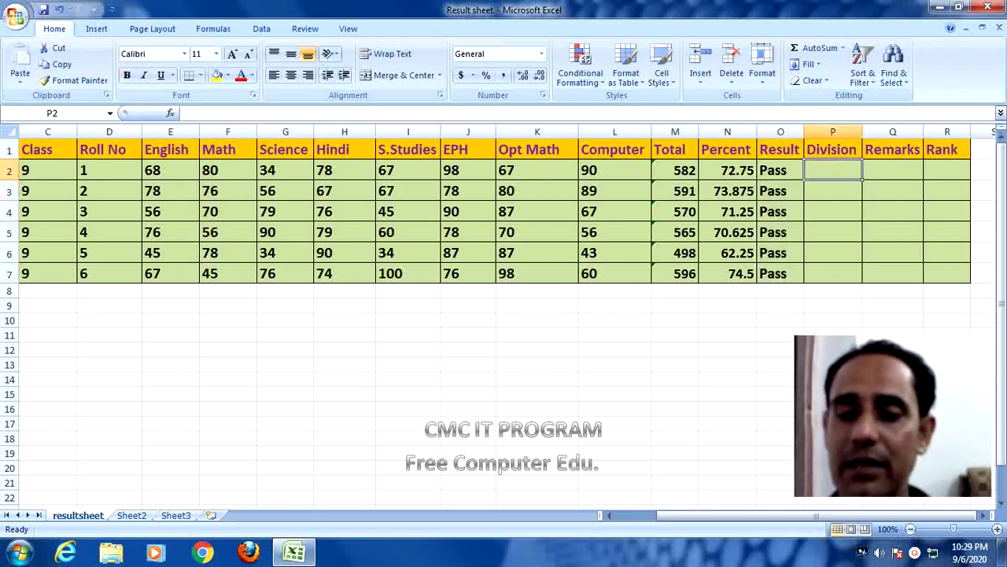
Change roll 2's EPH mark in J3 to 20, turning that Result to Fail, and inspect O2's formula.
left_click(804, 179)
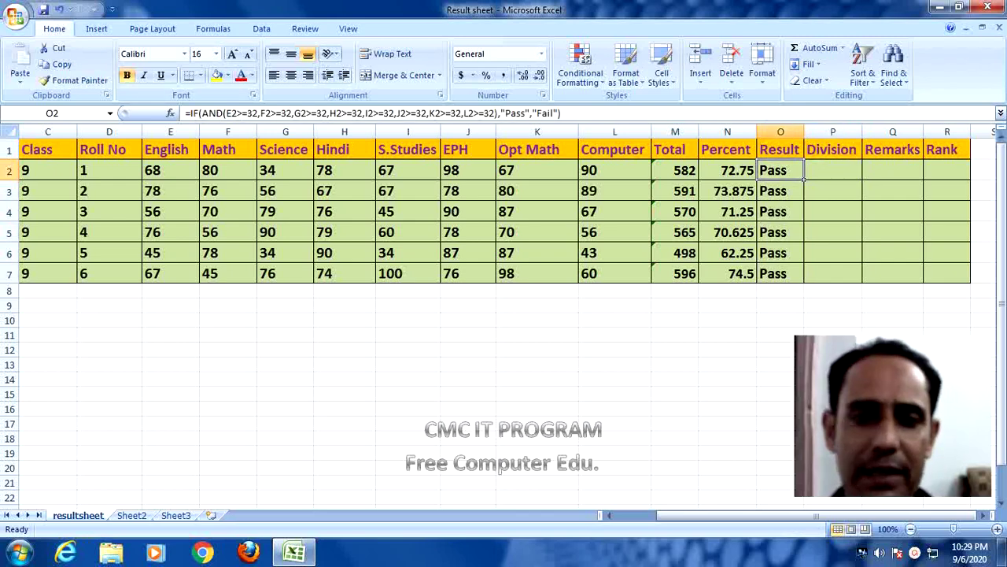
left_click(493, 197)
type("2")
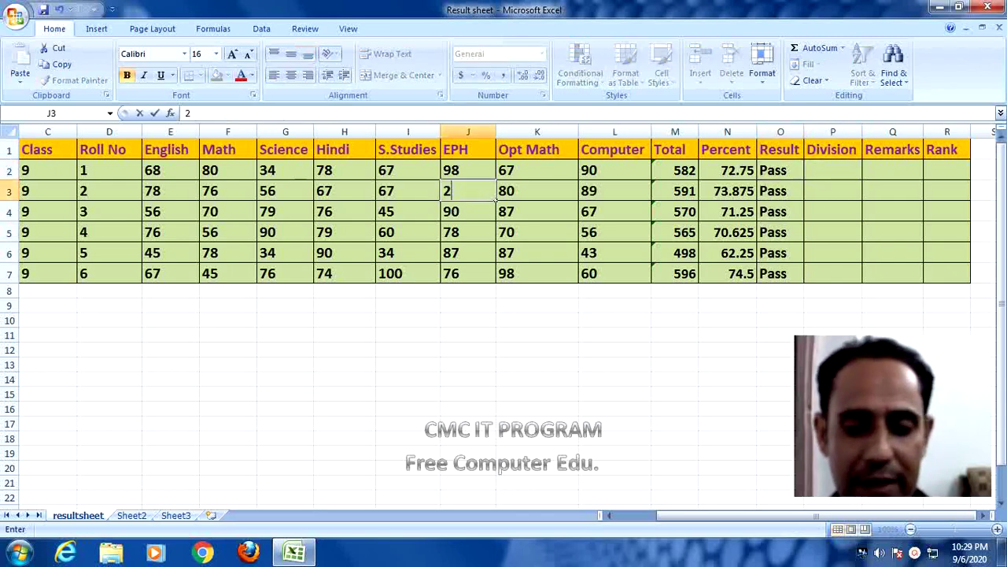
type("0")
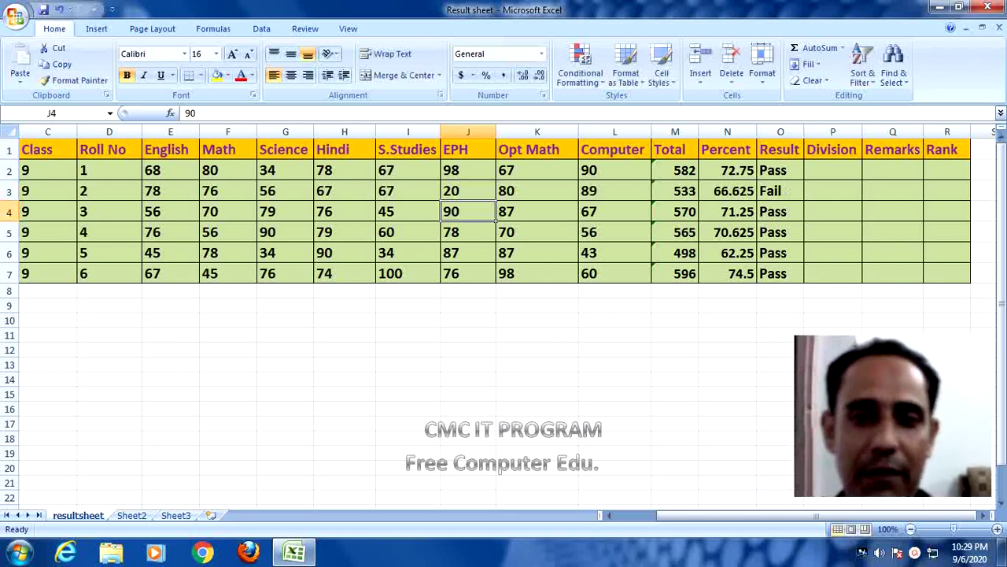
left_click(494, 201)
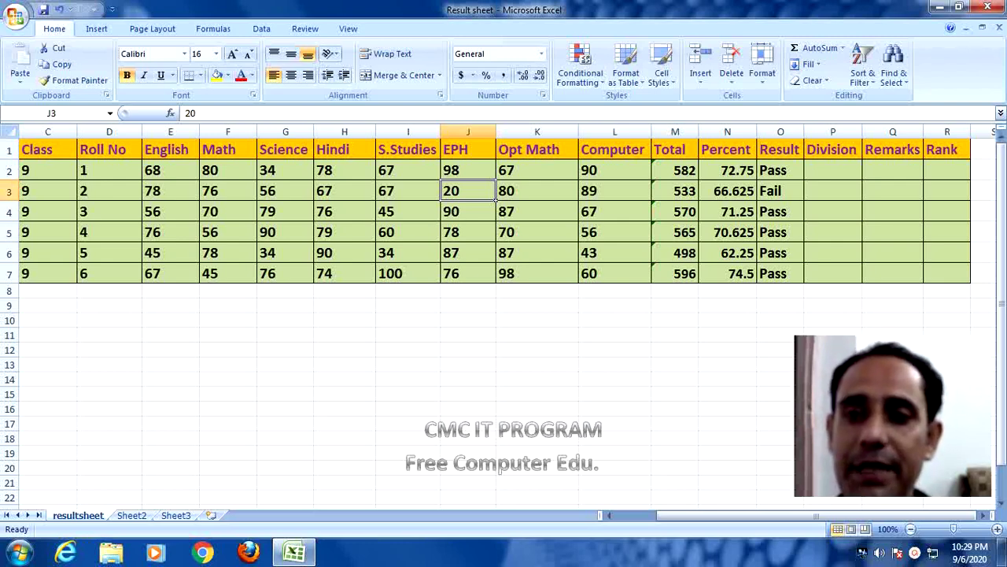
left_click(801, 177)
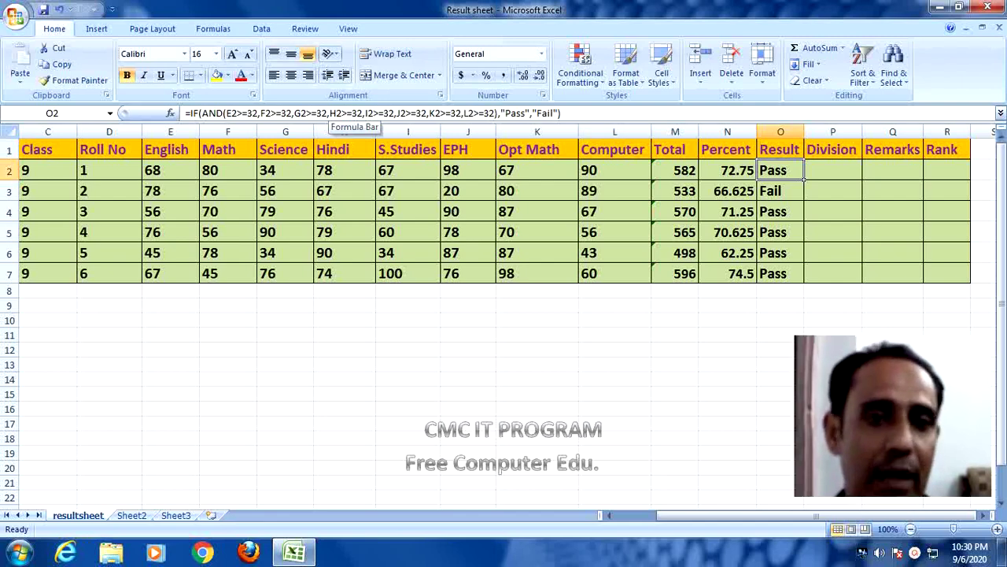
left_click_drag(227, 113, 485, 114)
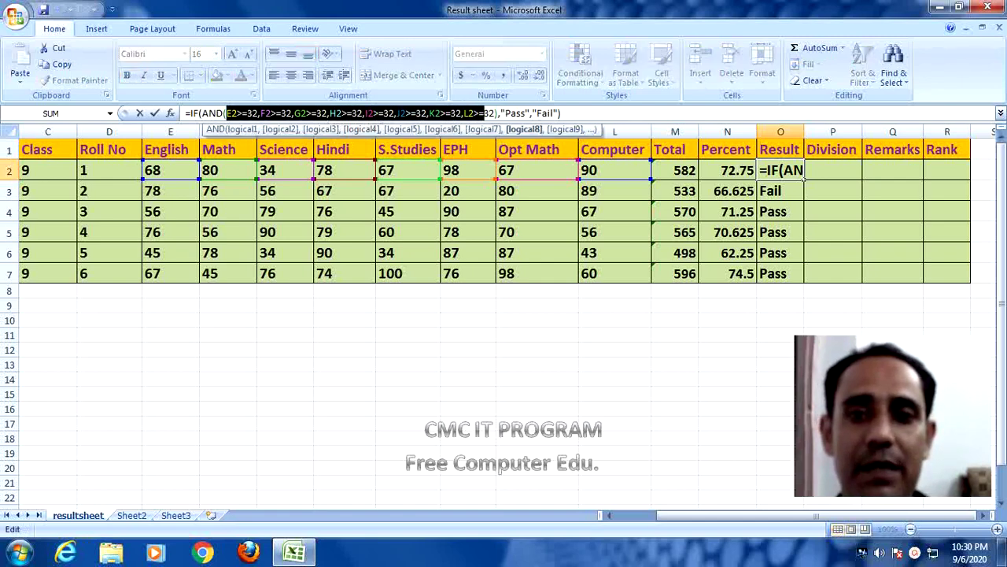
Recommit O2's IF(AND(...)) Result formula from the formula bar.
left_click(485, 113)
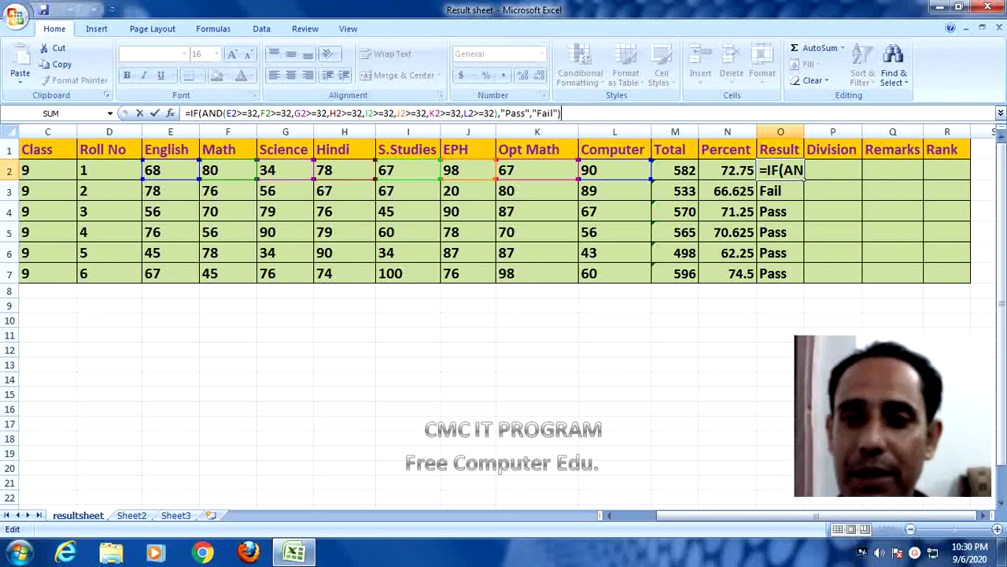
key("Return")
left_click(832, 170)
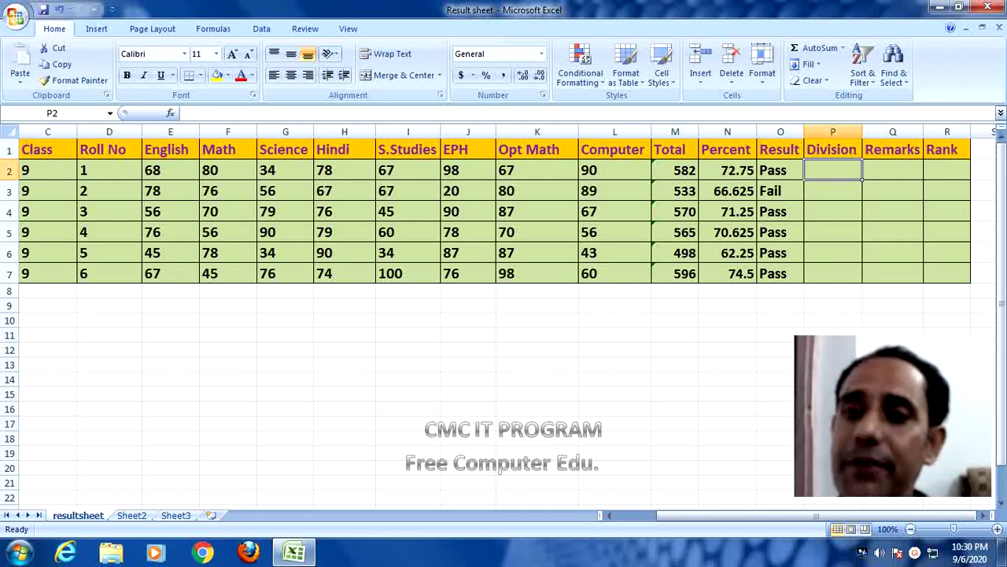
Type =if(o2="Fail","Failed",if(n2>=80,"Distinction" into P2, fixing a typo along the way.
type("=i")
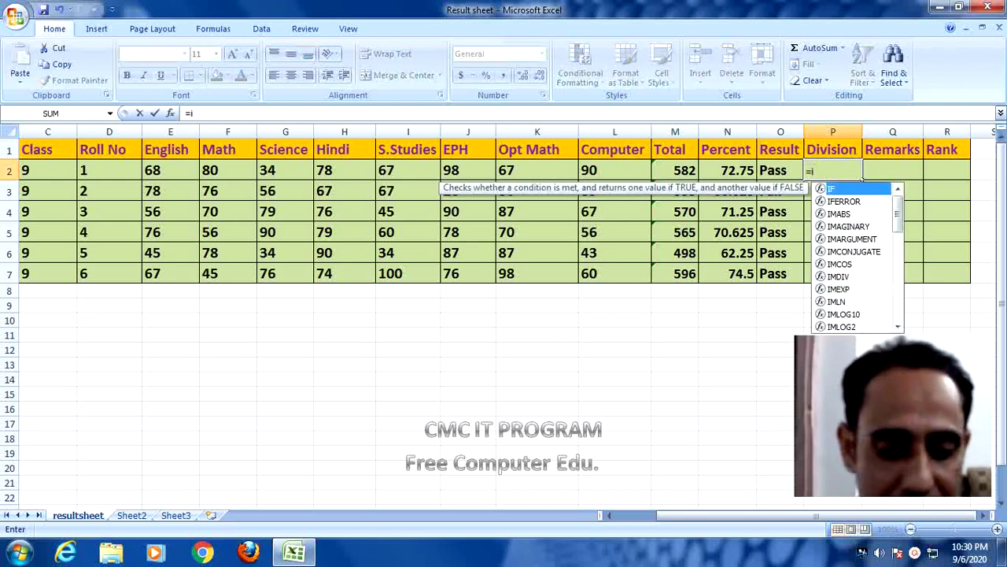
type("f(")
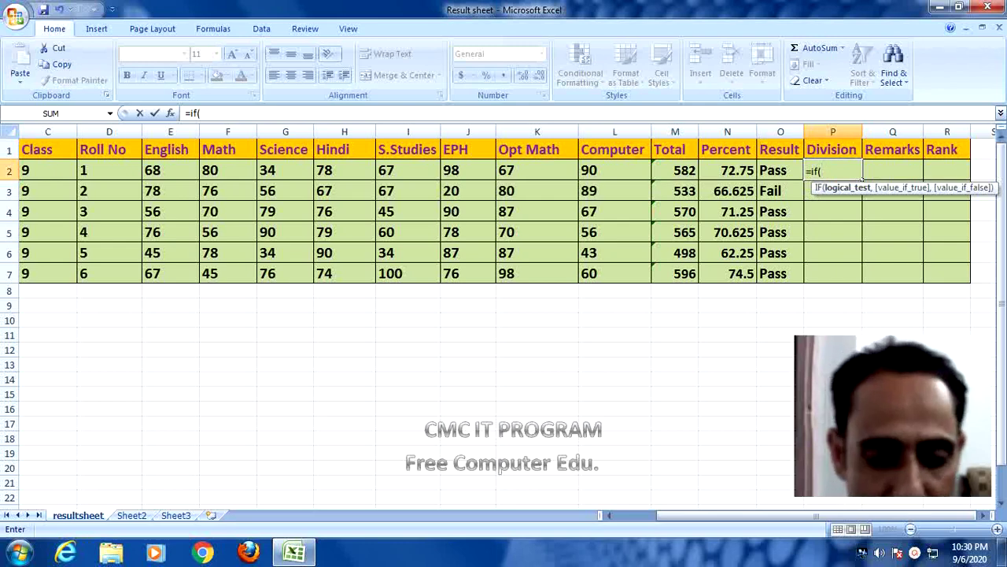
type("o2=\"")
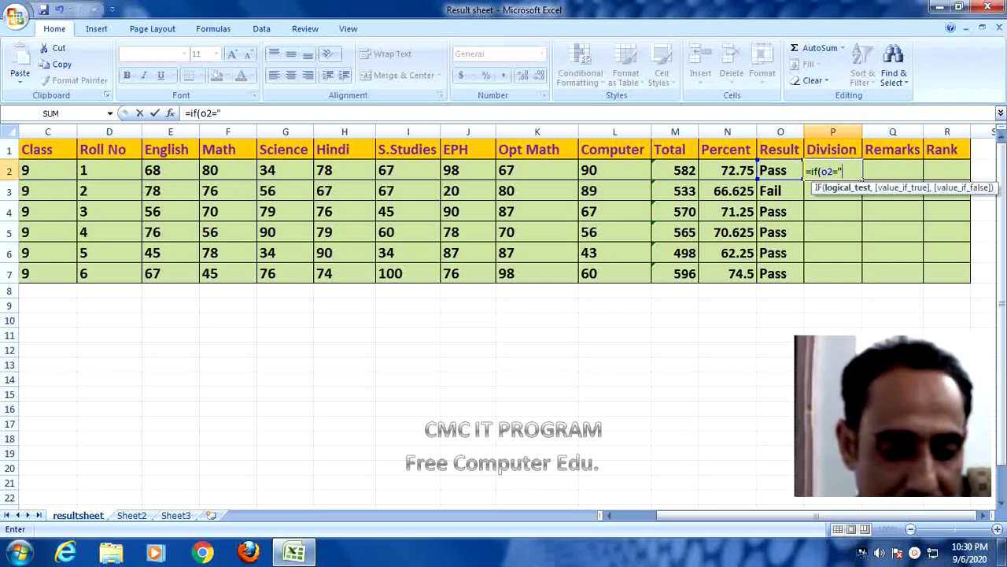
type("Fail\"")
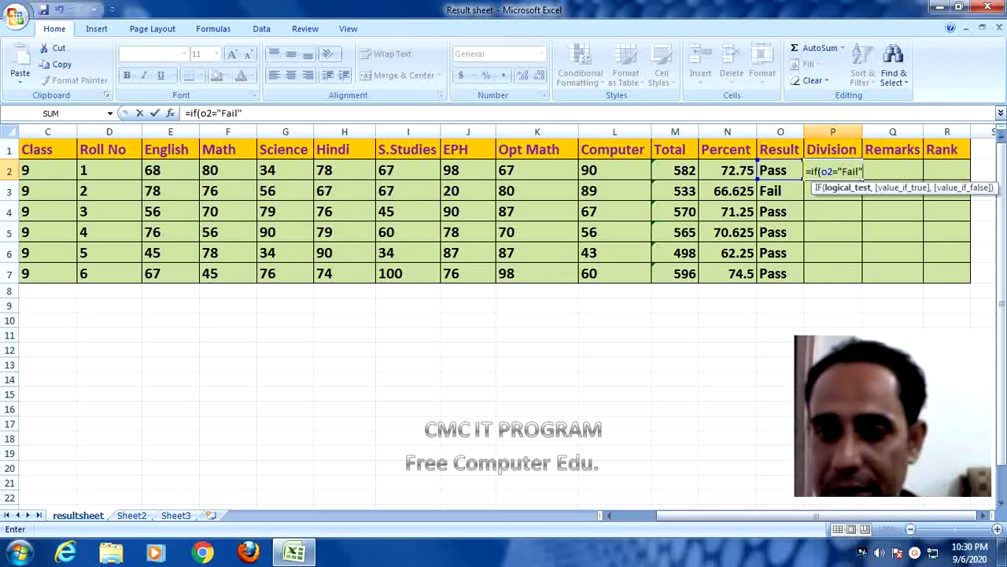
type(",")
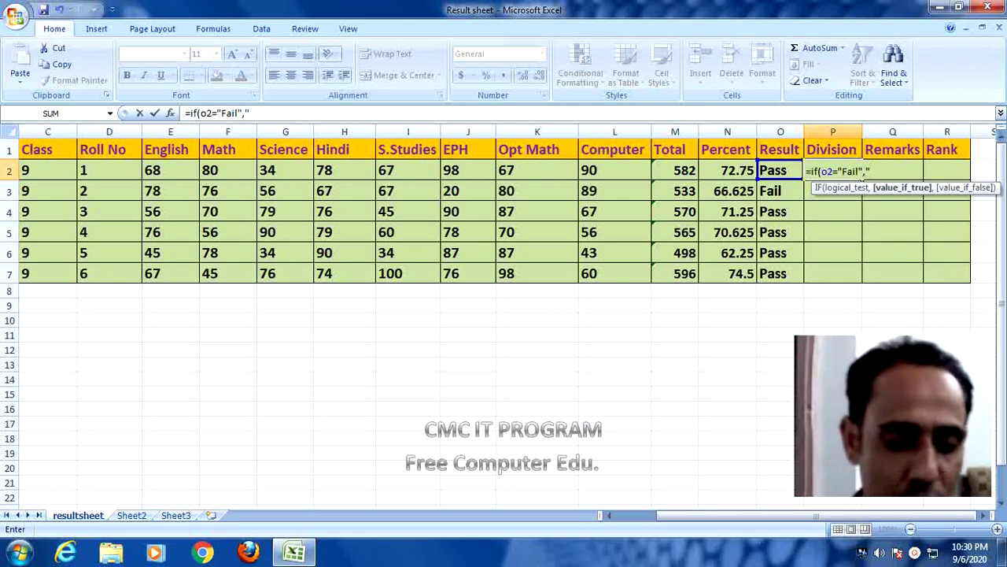
type("Fau")
key("BackSpace")
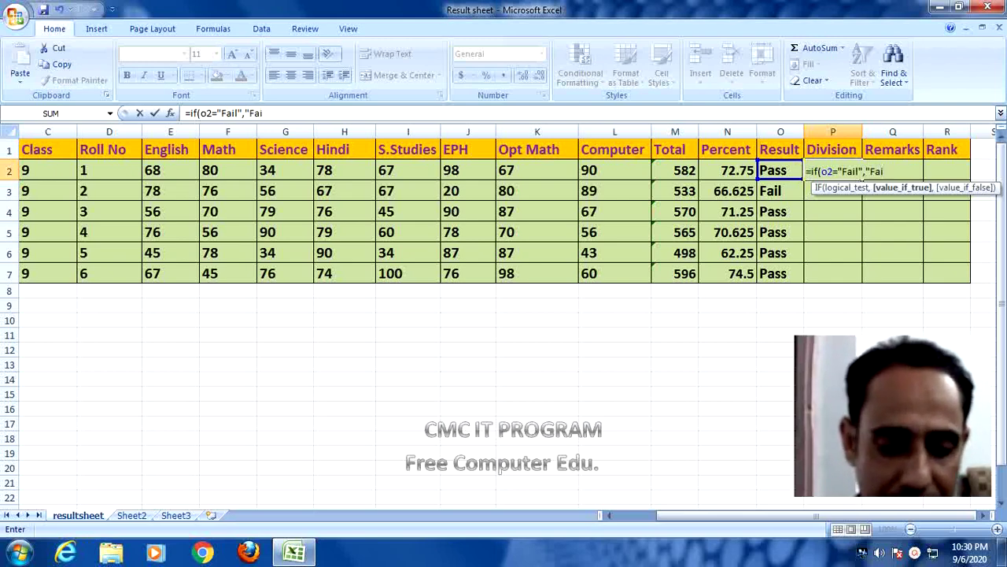
type("led\"")
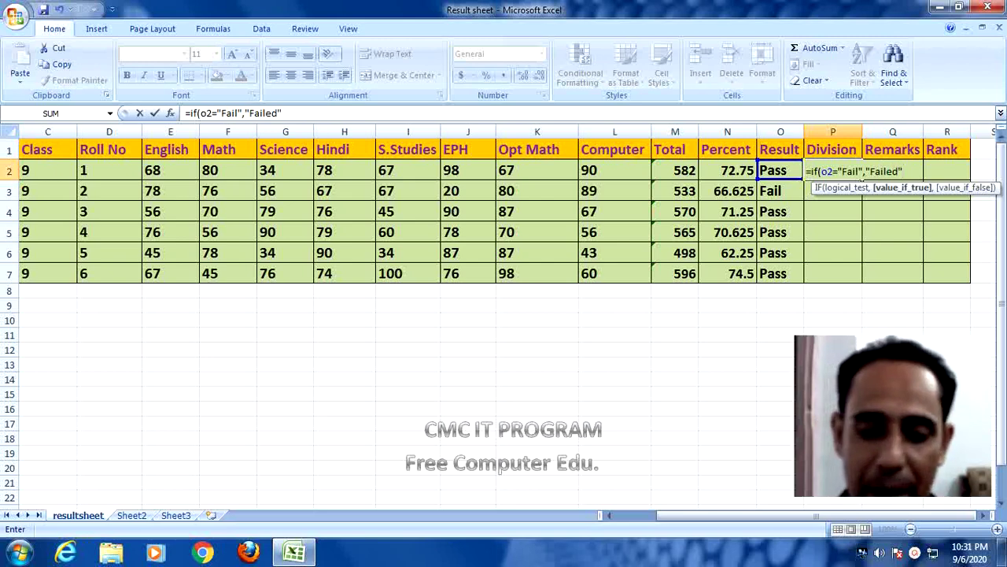
type(",")
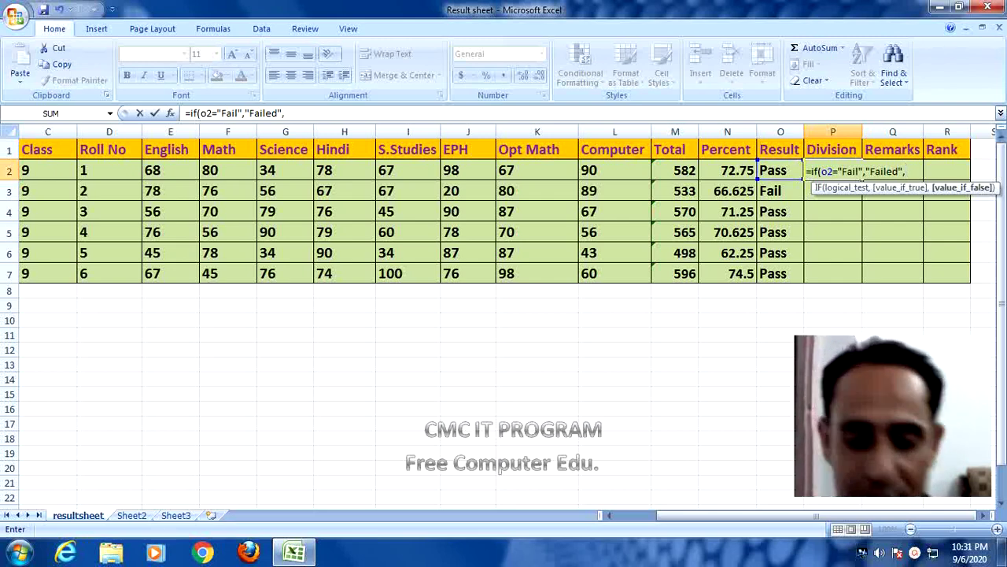
type("if(")
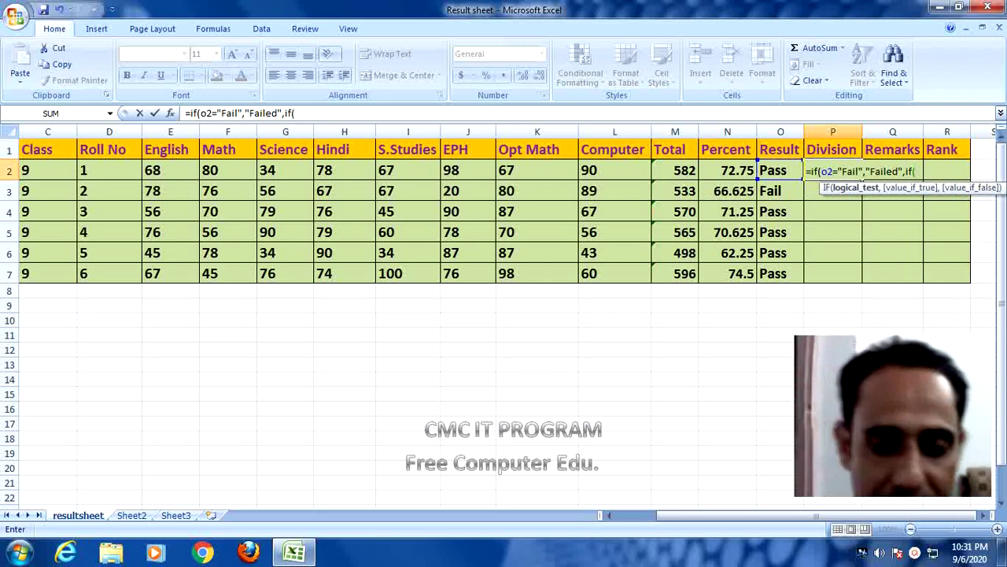
type("n")
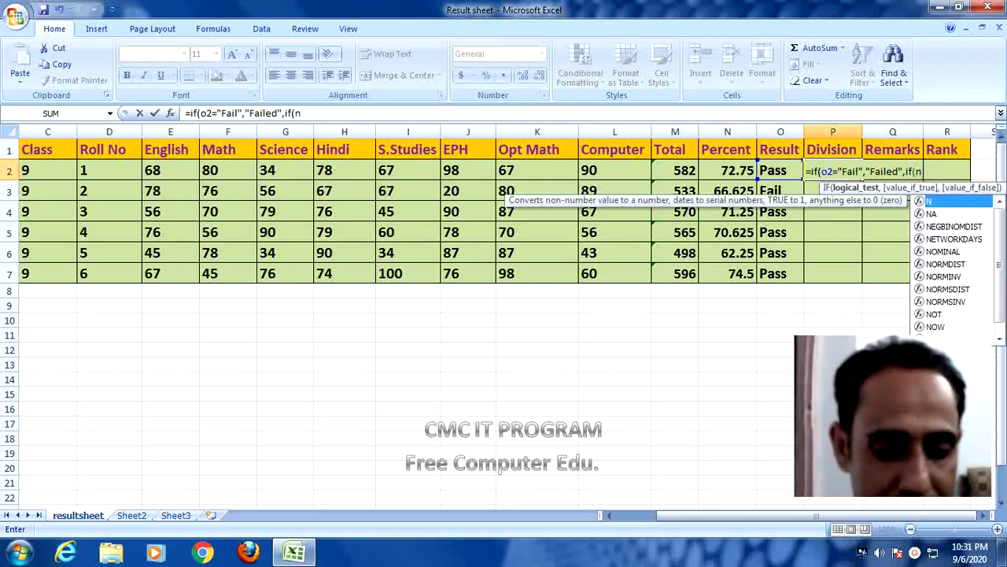
type("2>=")
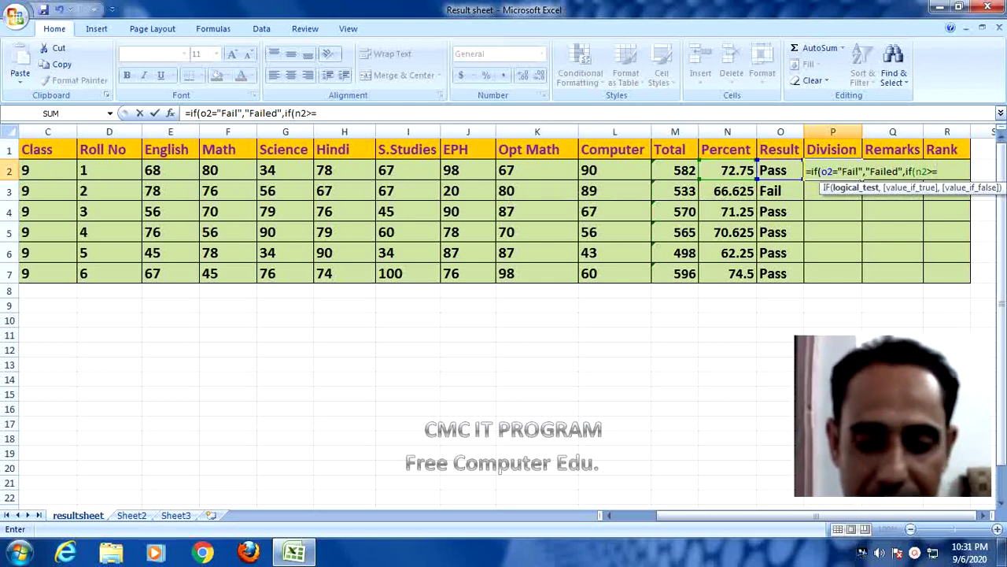
type("80,")
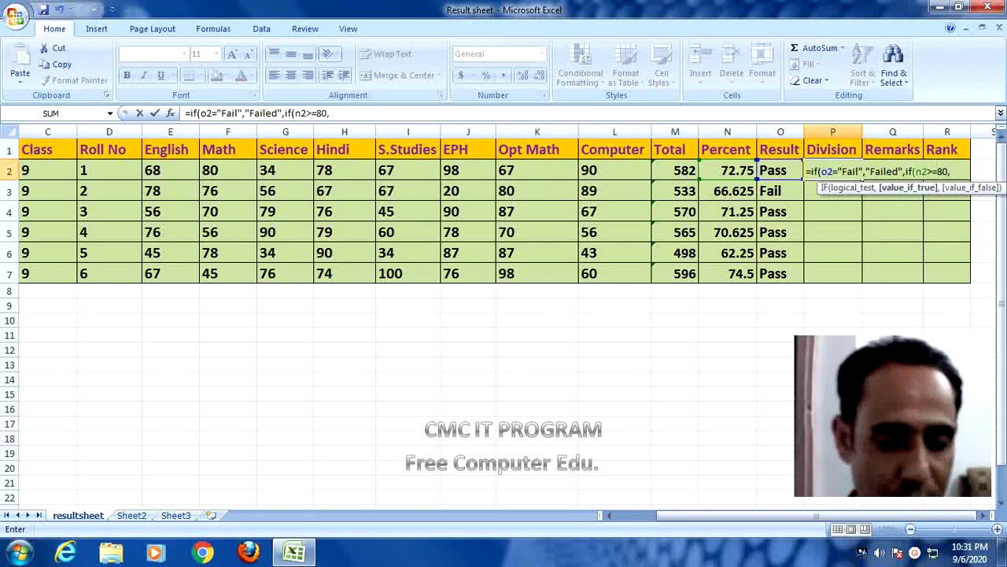
type("\"Di")
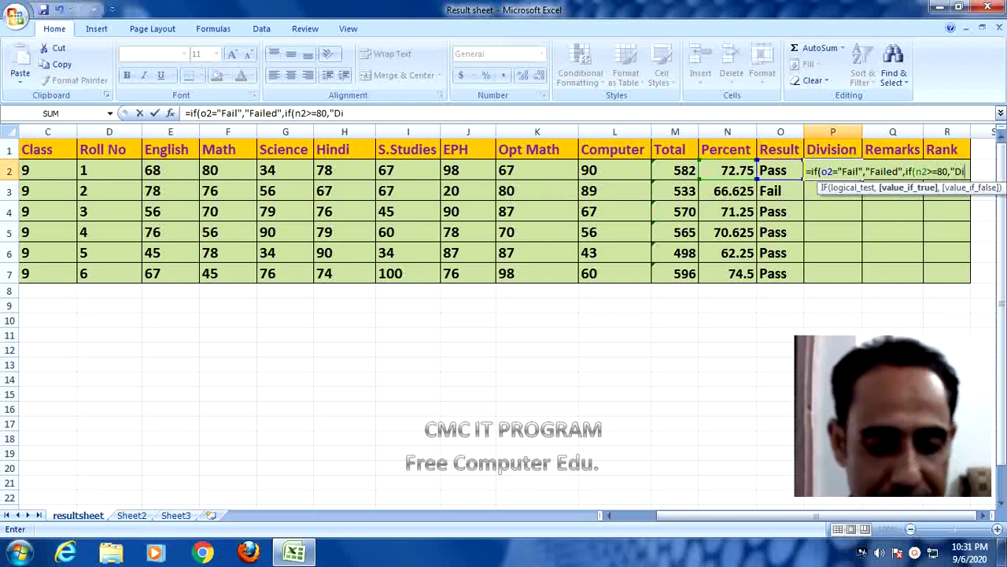
type("stinct")
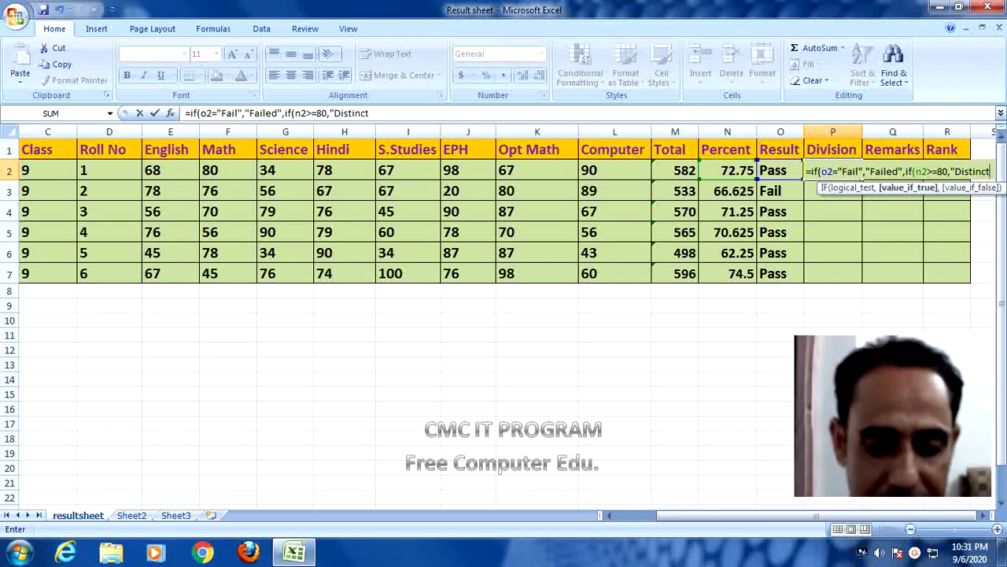
type("ion")
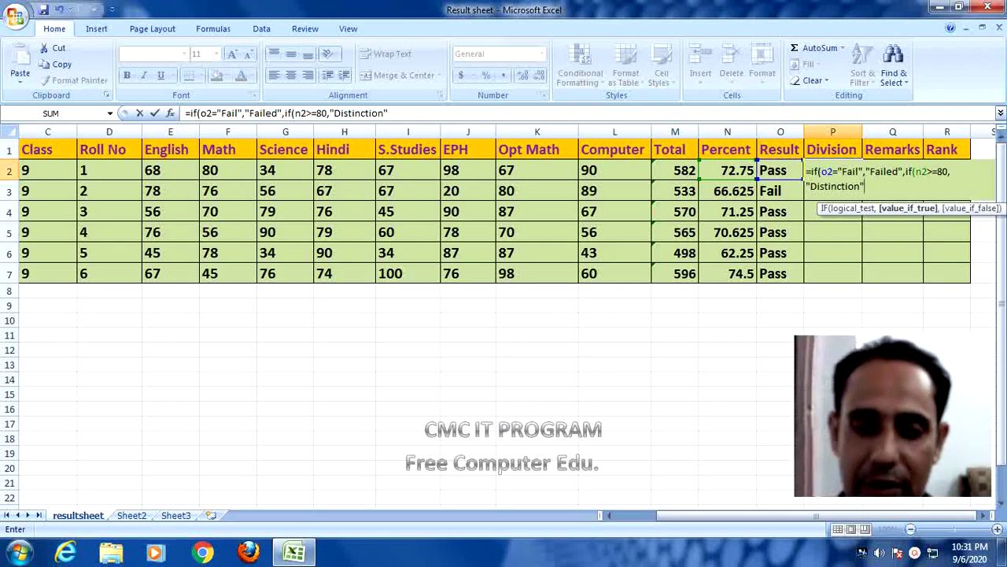
Add a nested n2>=60 "First Division" test to P2's formula and begin another IF.
type(",if(")
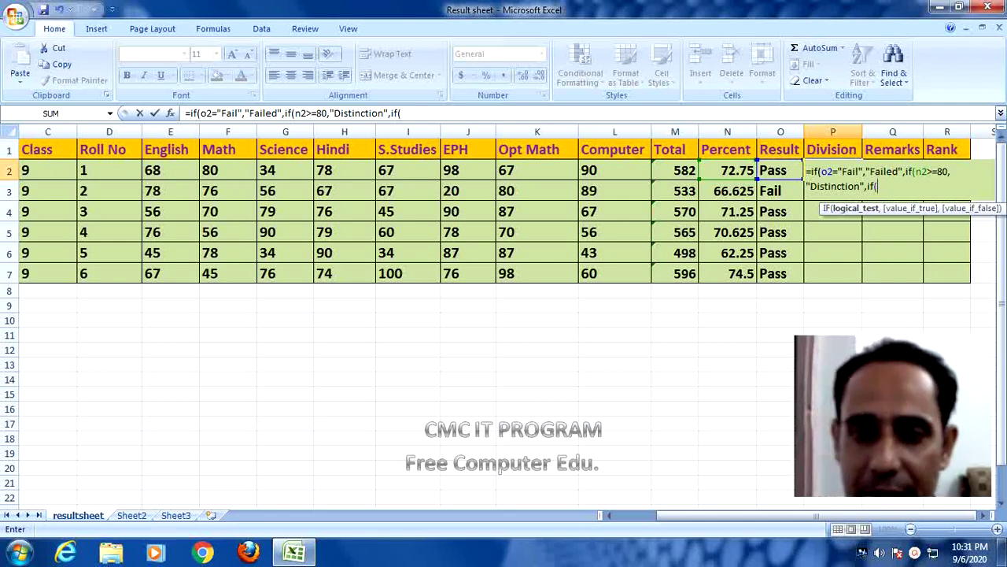
type("n2")
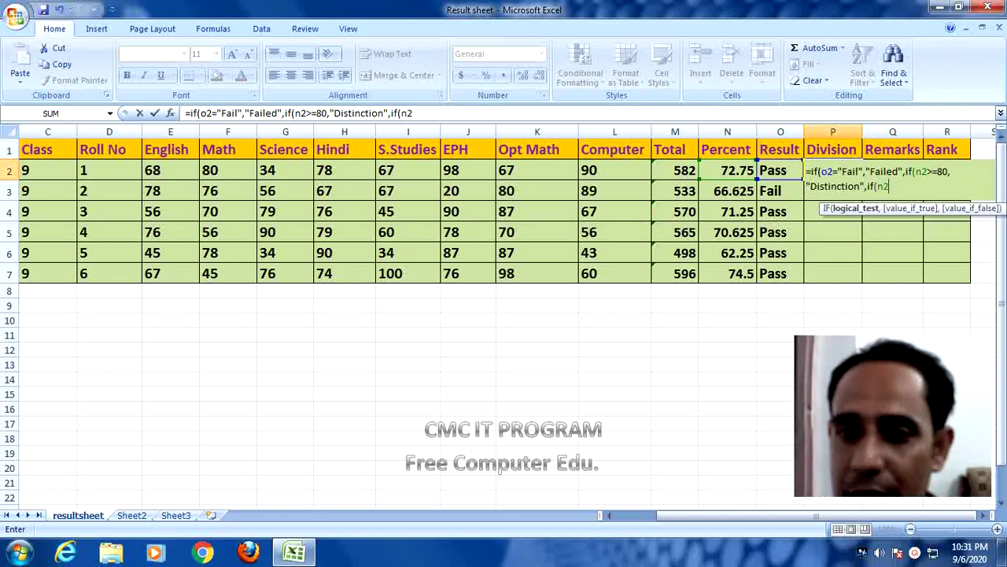
type(">=")
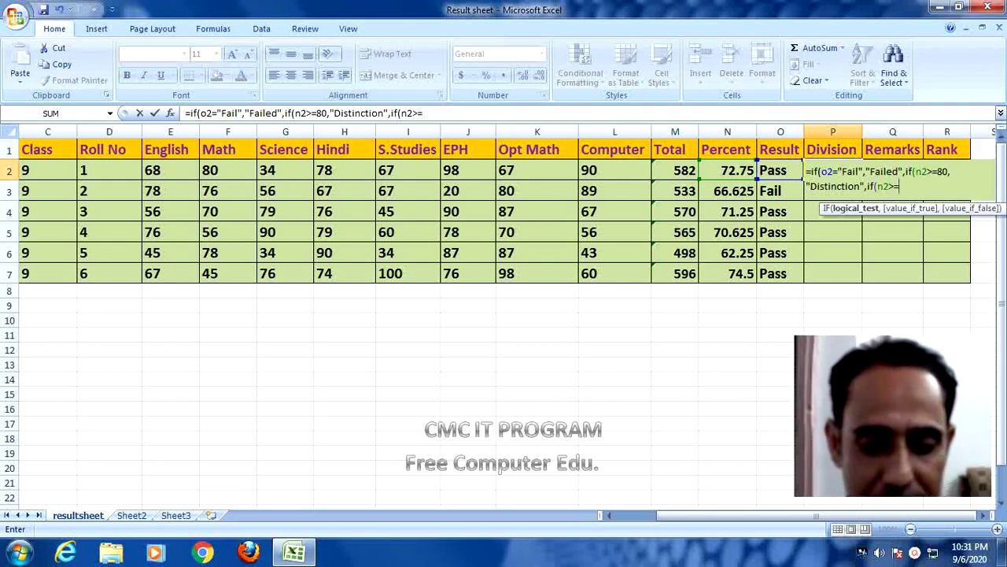
type("60")
type(",\"")
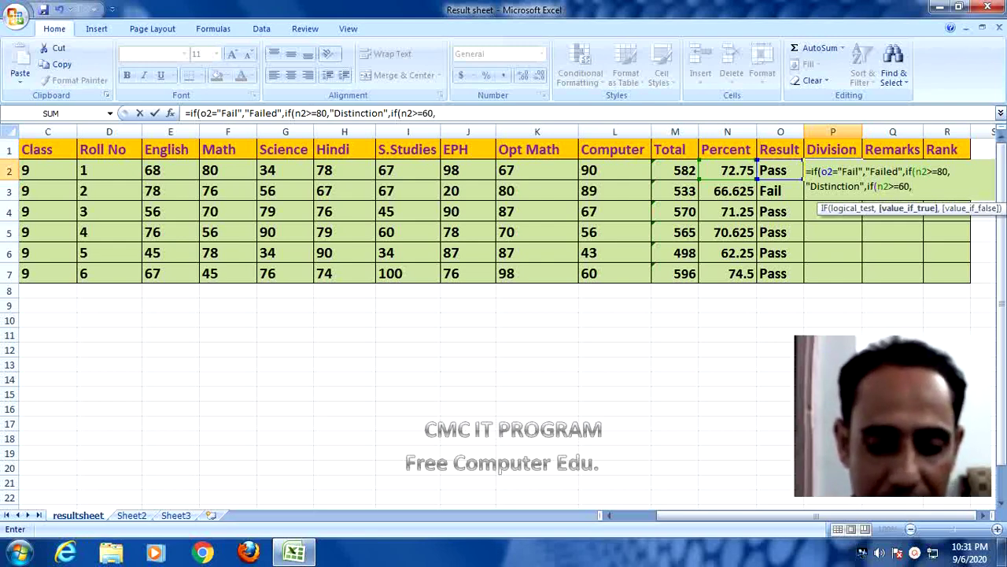
type("Firs")
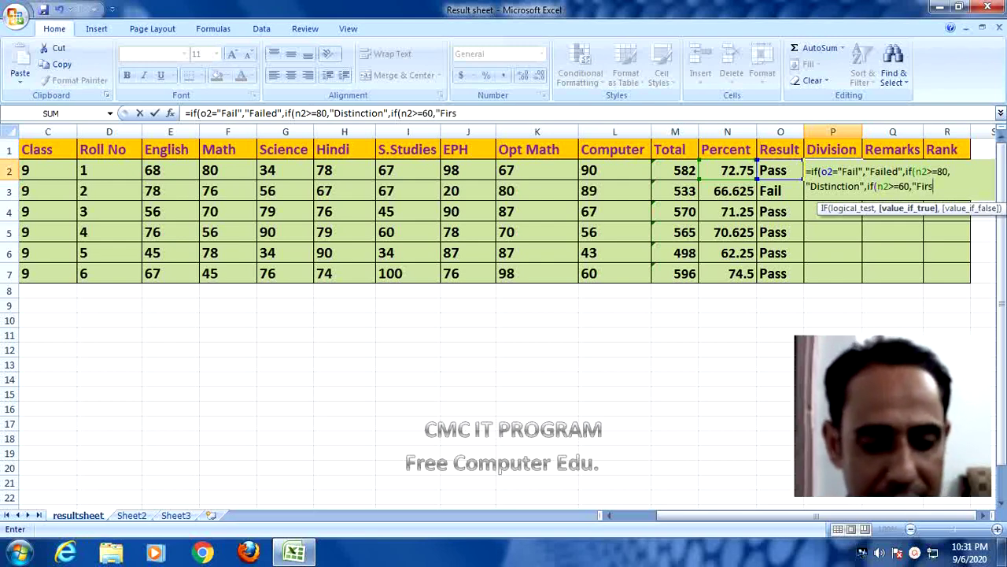
type("t Div")
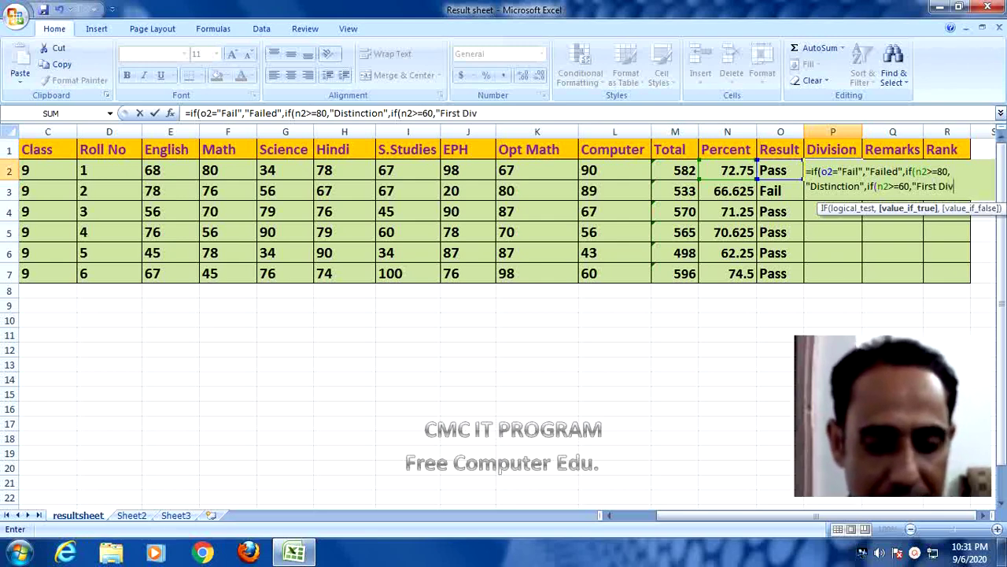
type("ision")
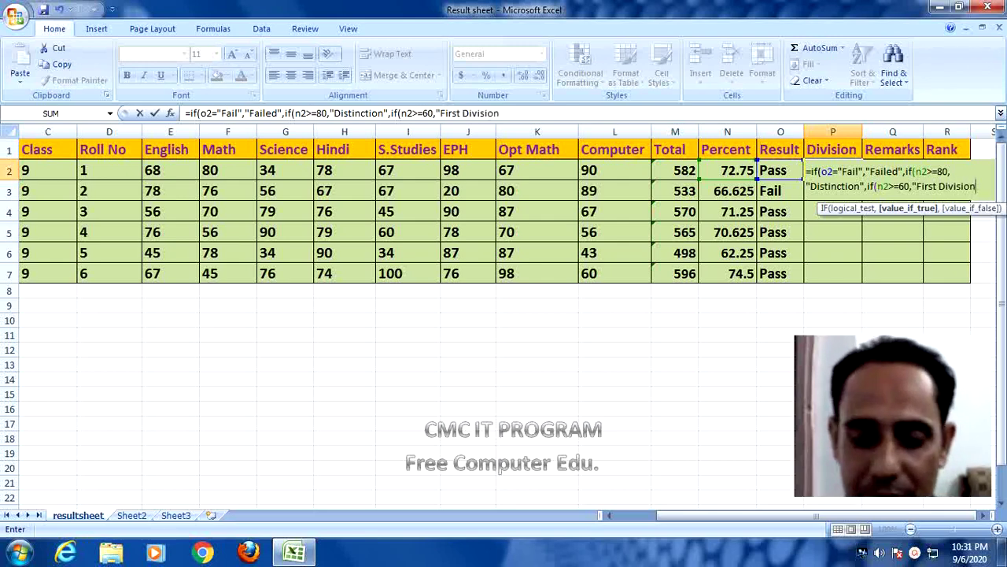
type("\"")
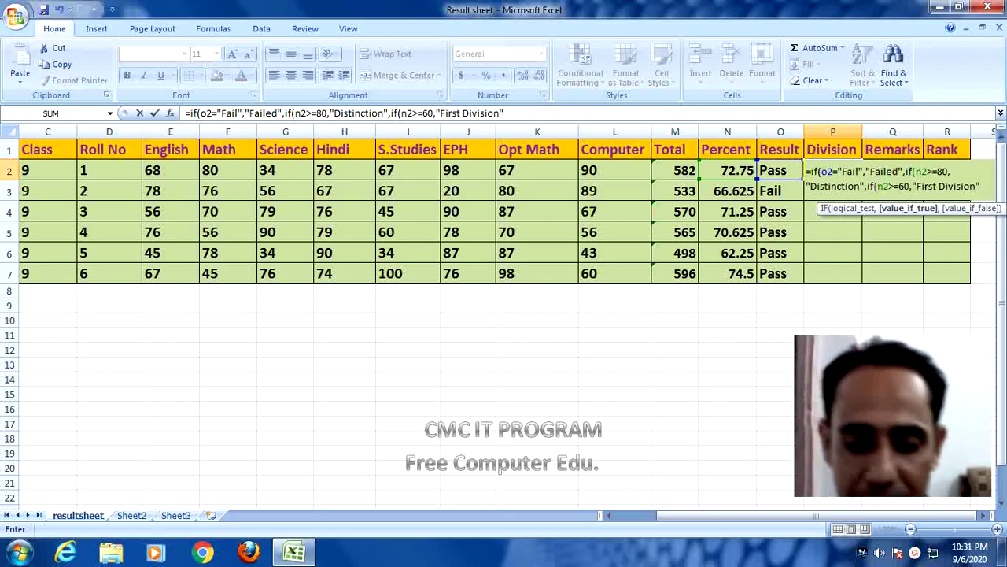
type(",if")
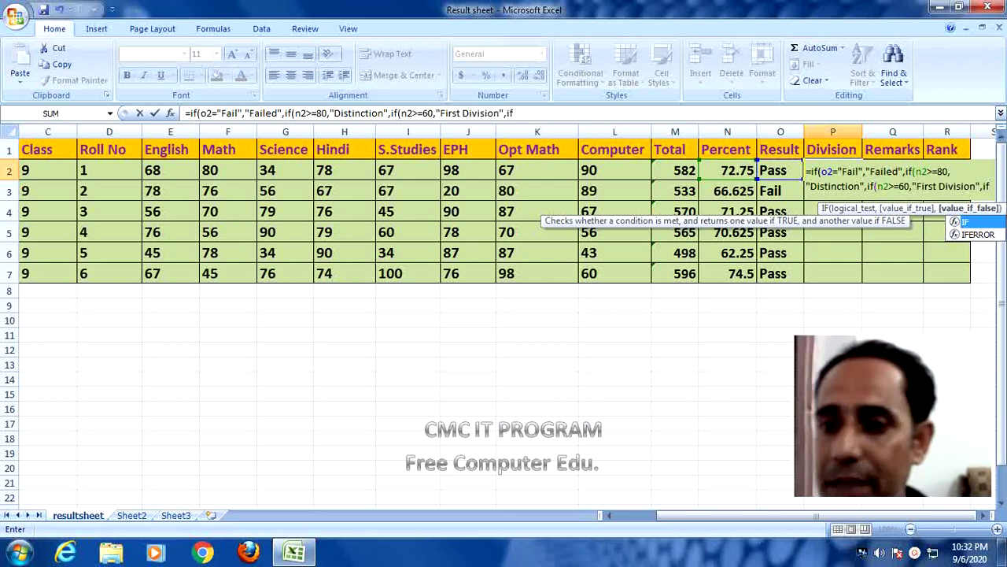
Finish P2's formula with Second Division at 45 and Third Division at 32, closing all brackets.
type("(")
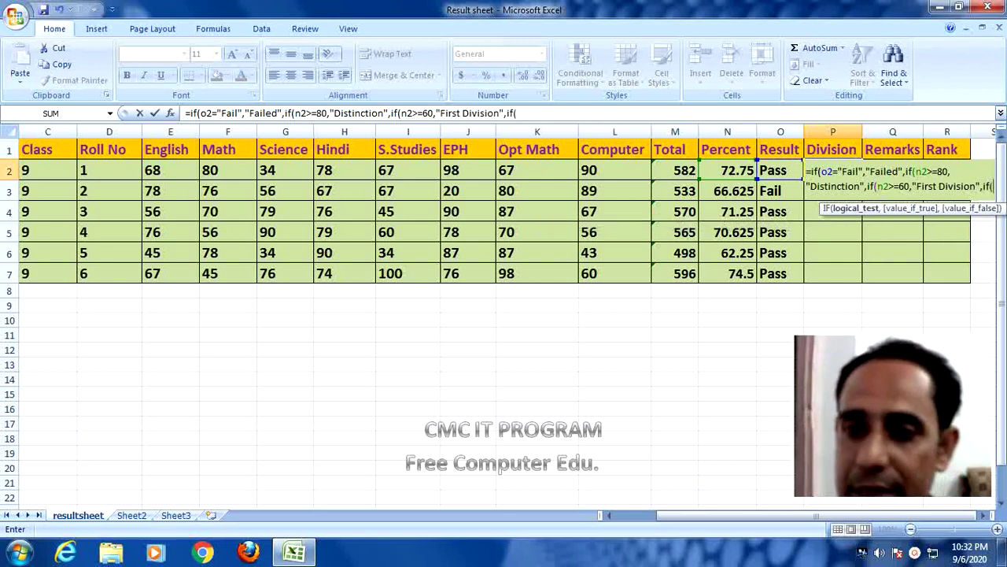
type("n")
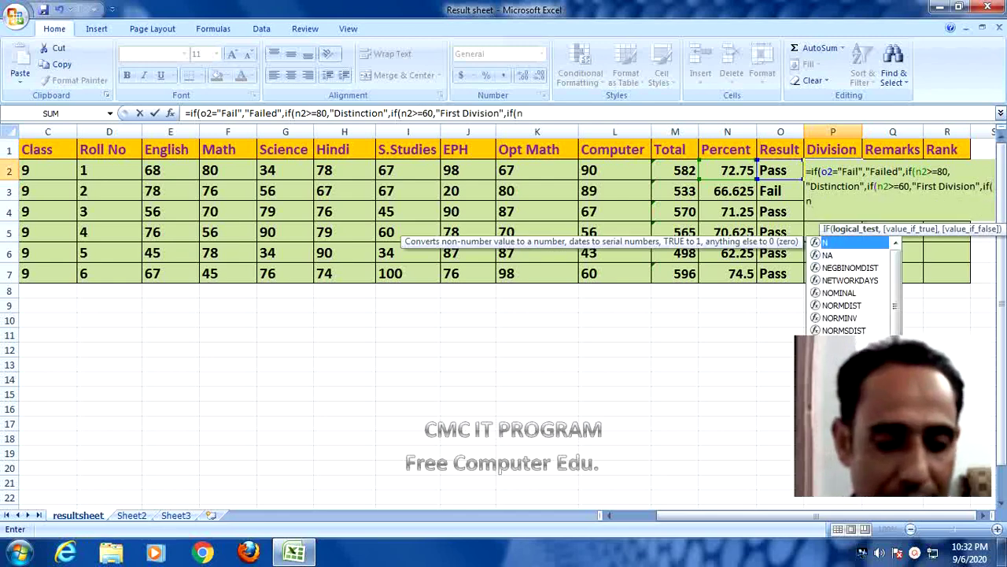
type("2")
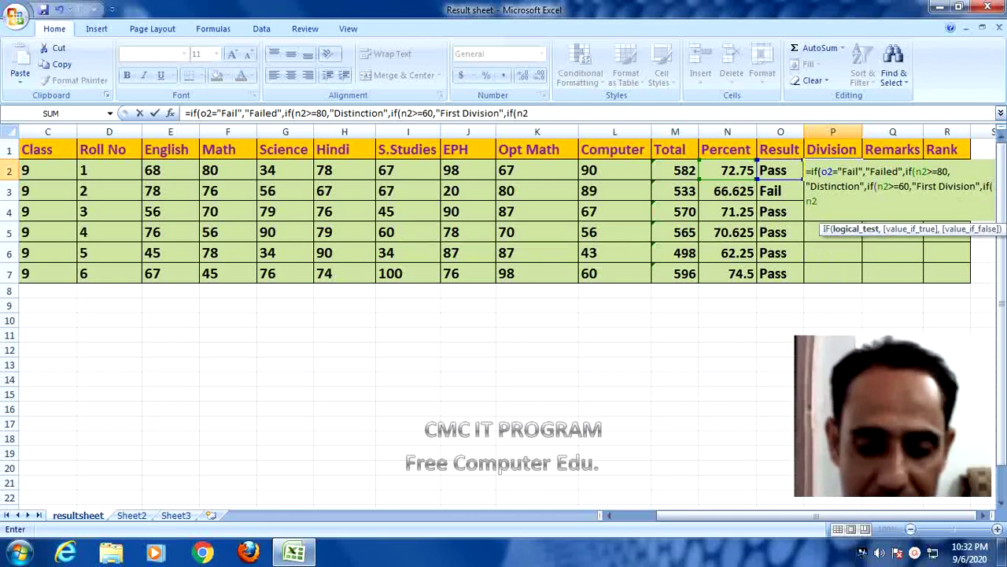
type(">=45")
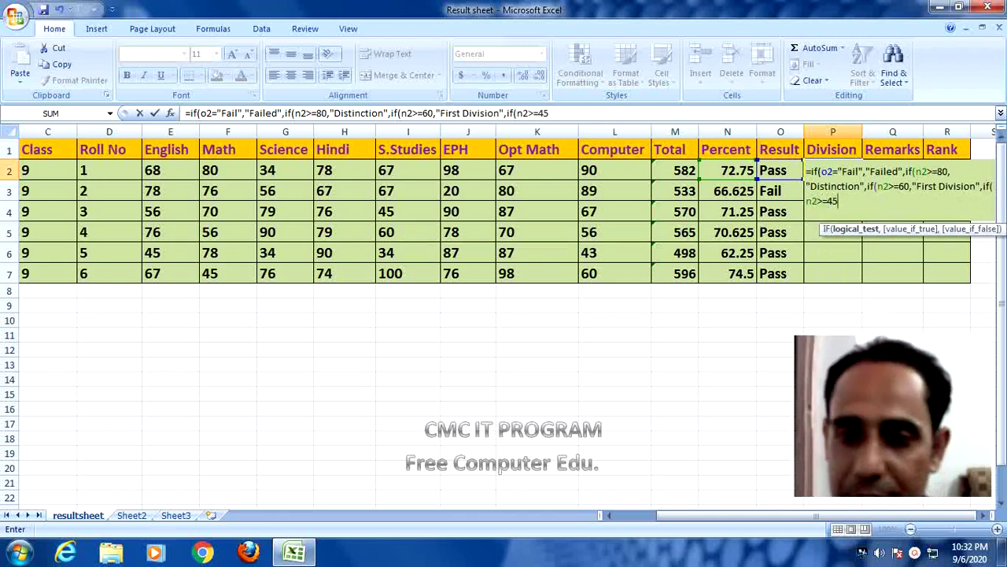
type(",\"")
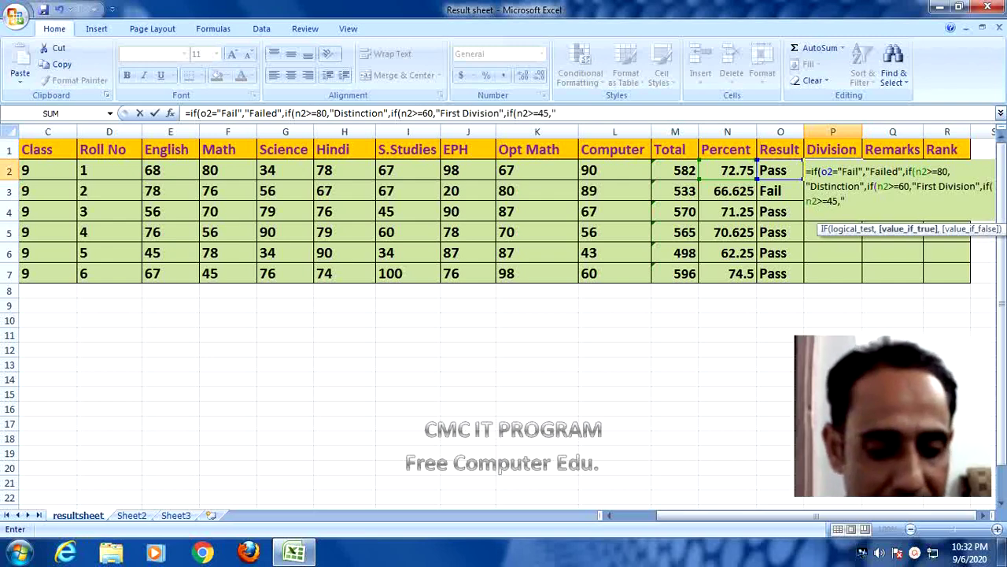
type("Second")
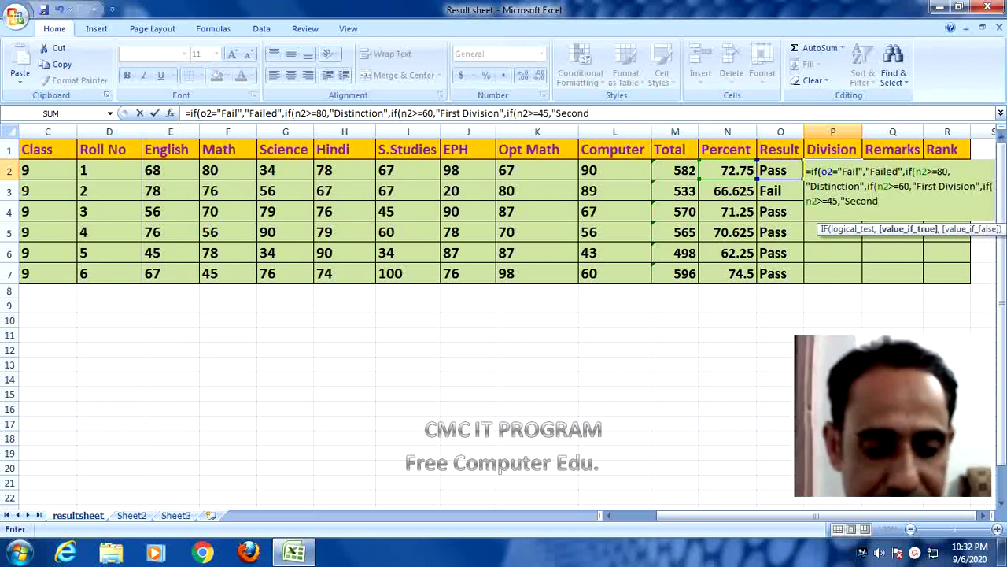
type(" Di")
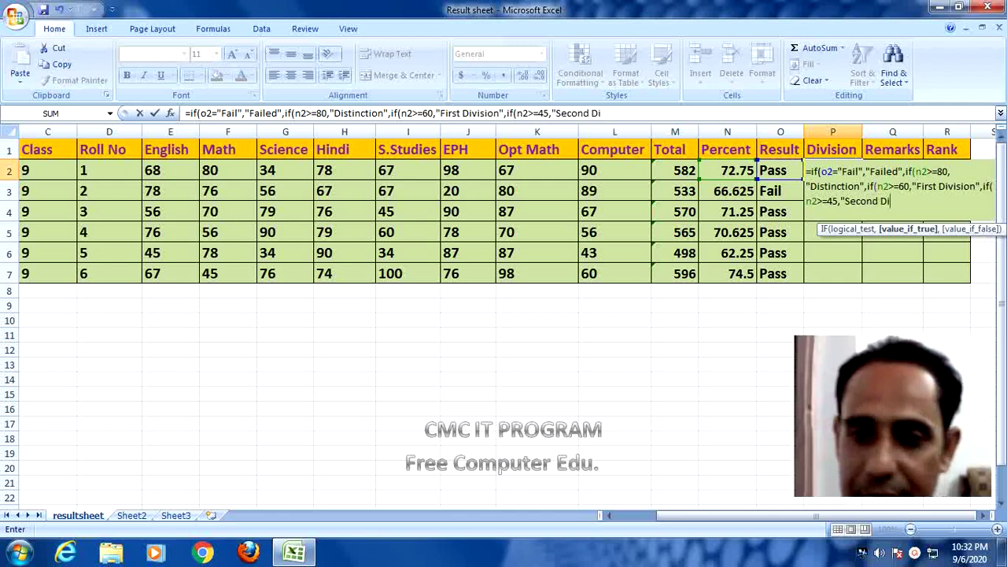
type("vi")
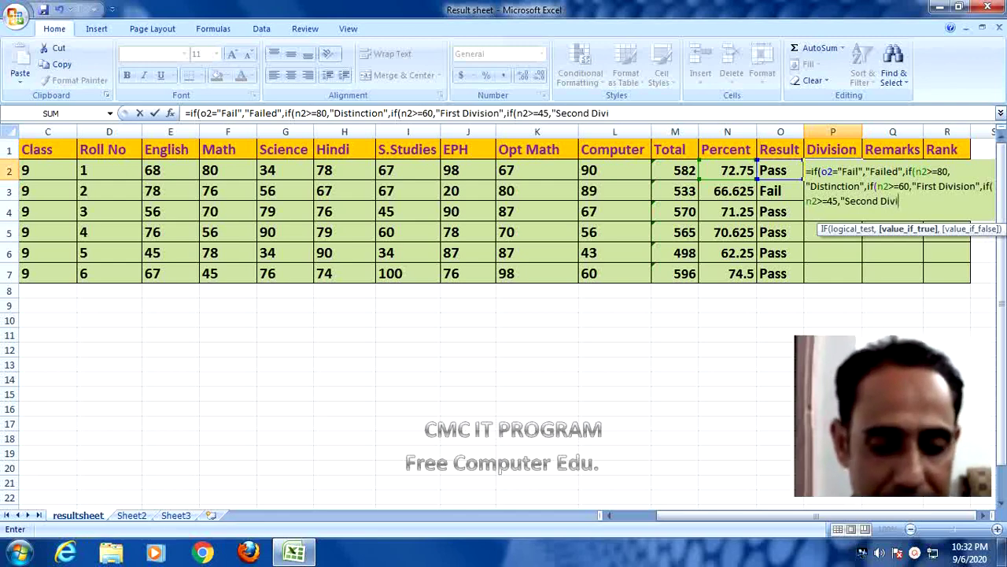
type("sion")
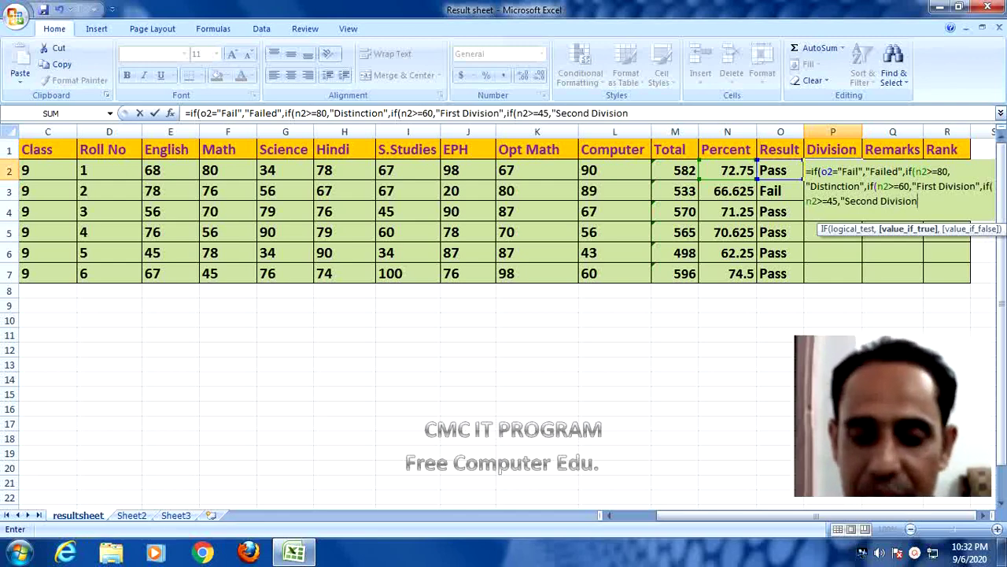
type("\",")
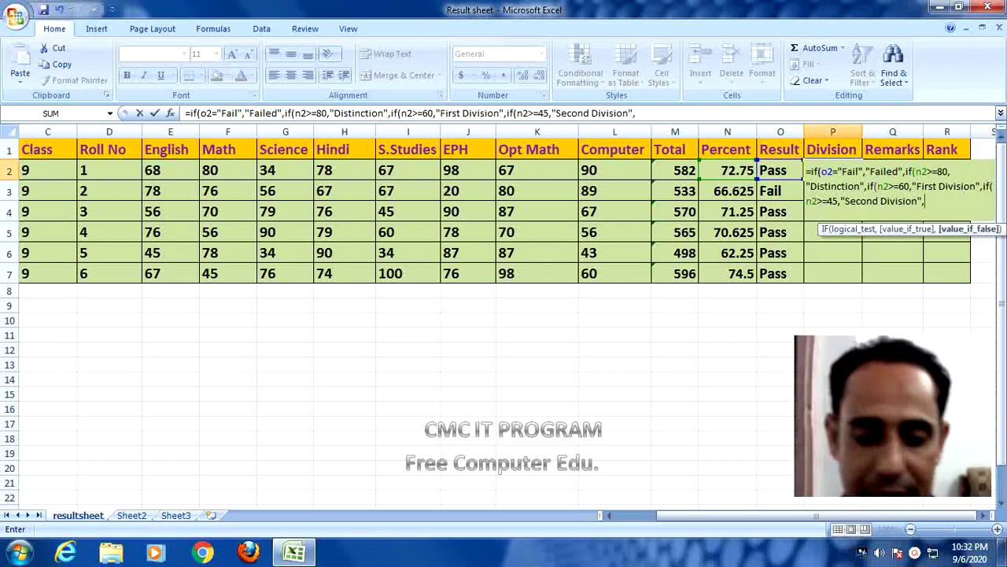
type("if")
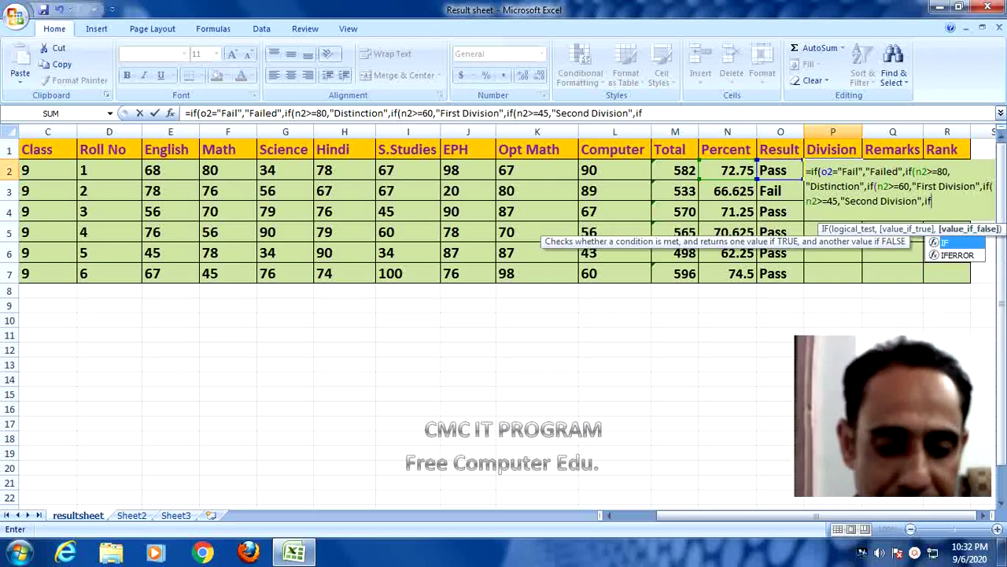
type("(n2>=")
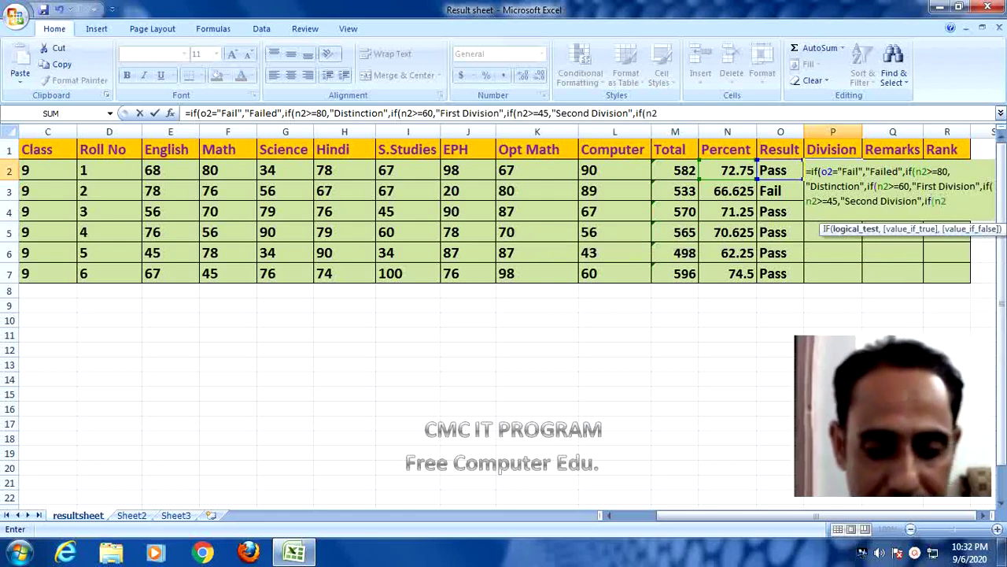
type("32,")
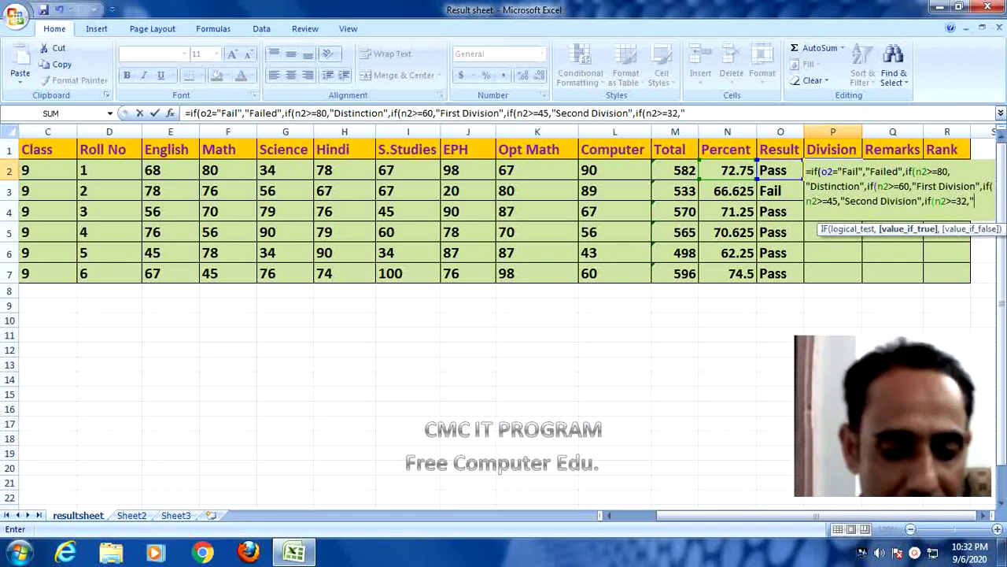
type("\"Th")
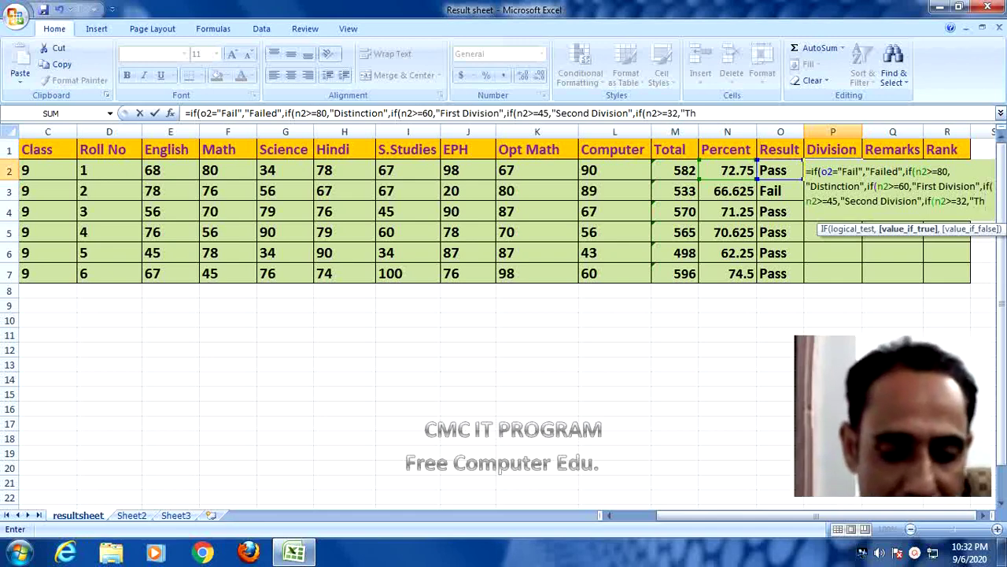
type("ird Di")
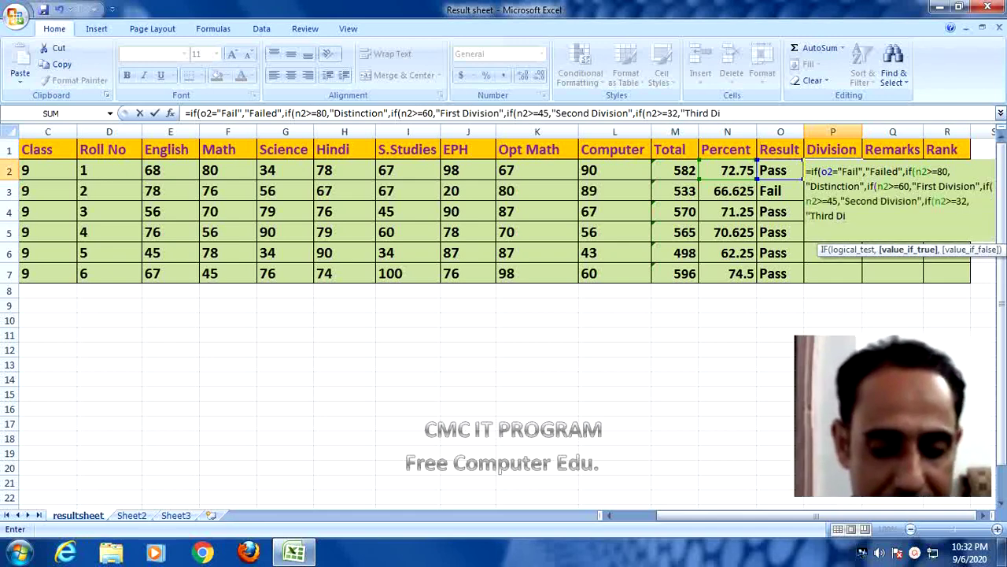
type("vision")
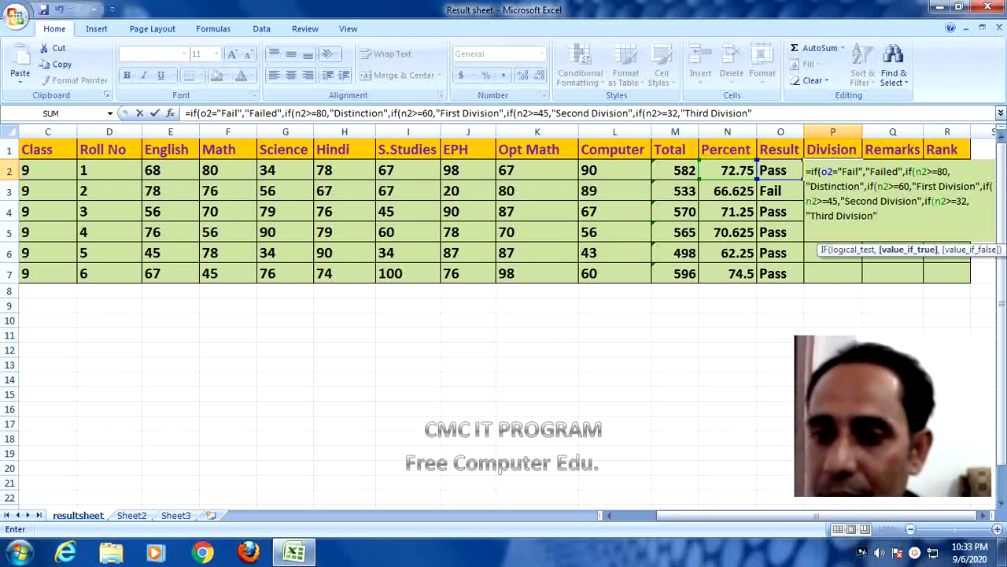
type(")")
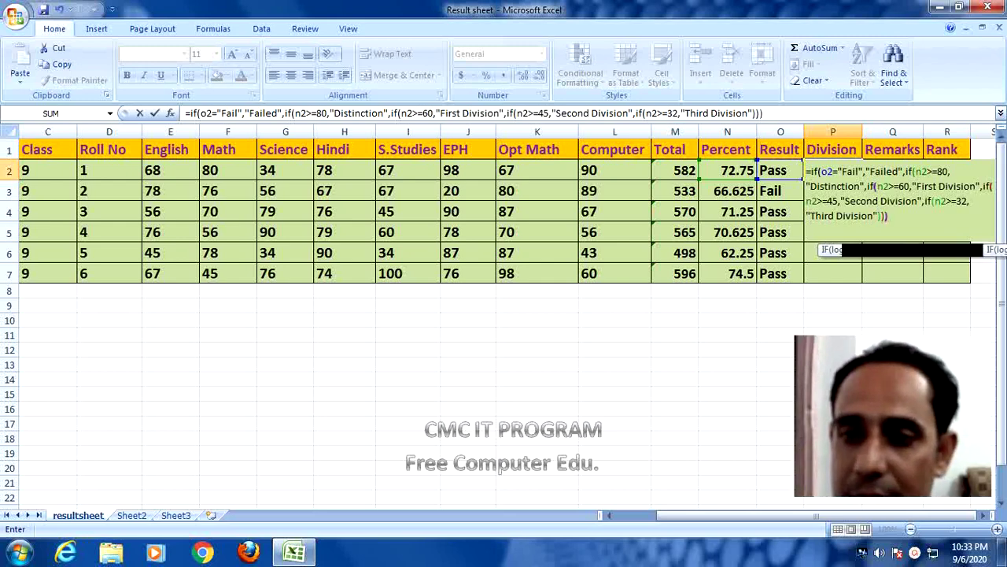
type(")))")
key("Return")
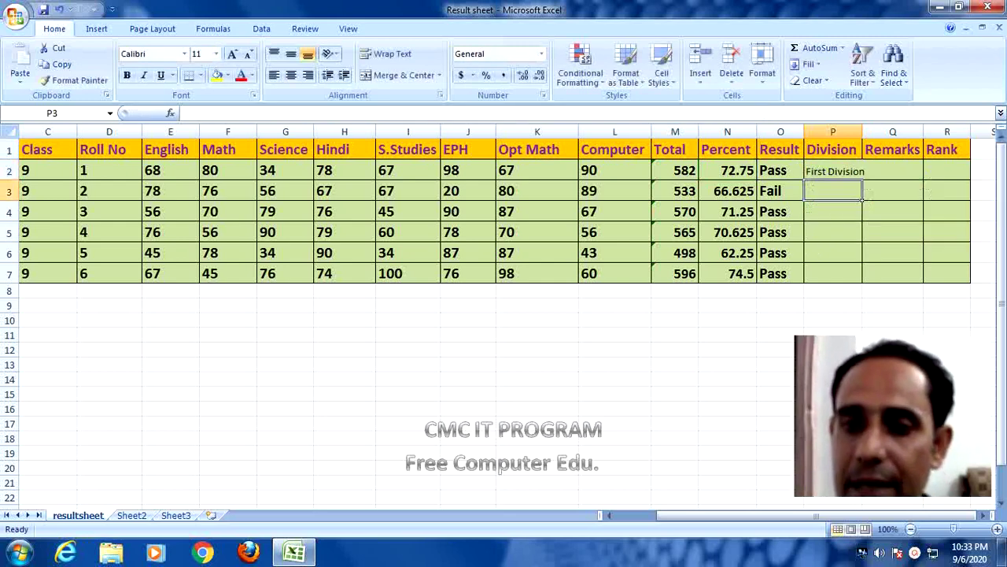
Fill the Division formula from P2 down to P7.
left_click(859, 175)
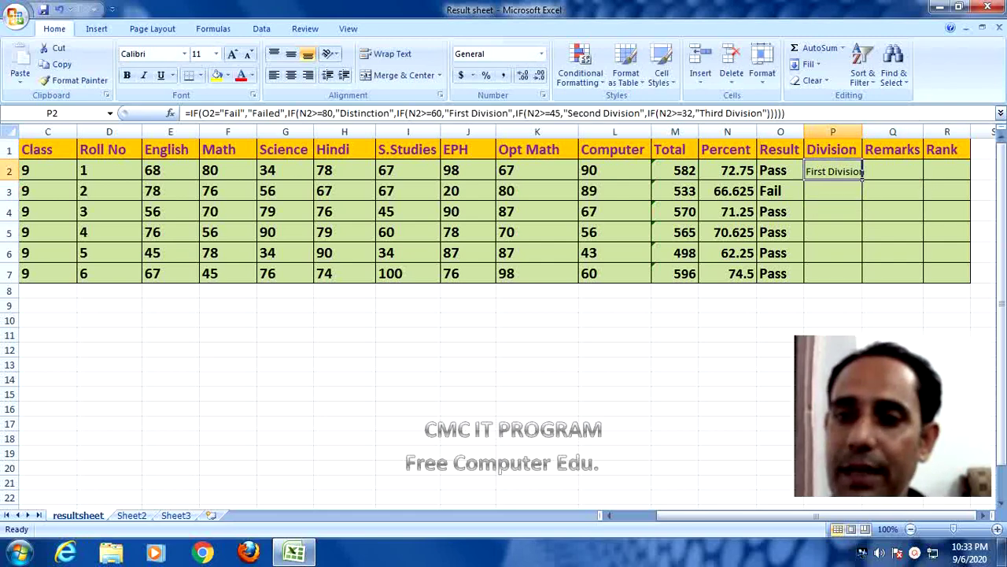
left_click_drag(863, 131, 869, 132)
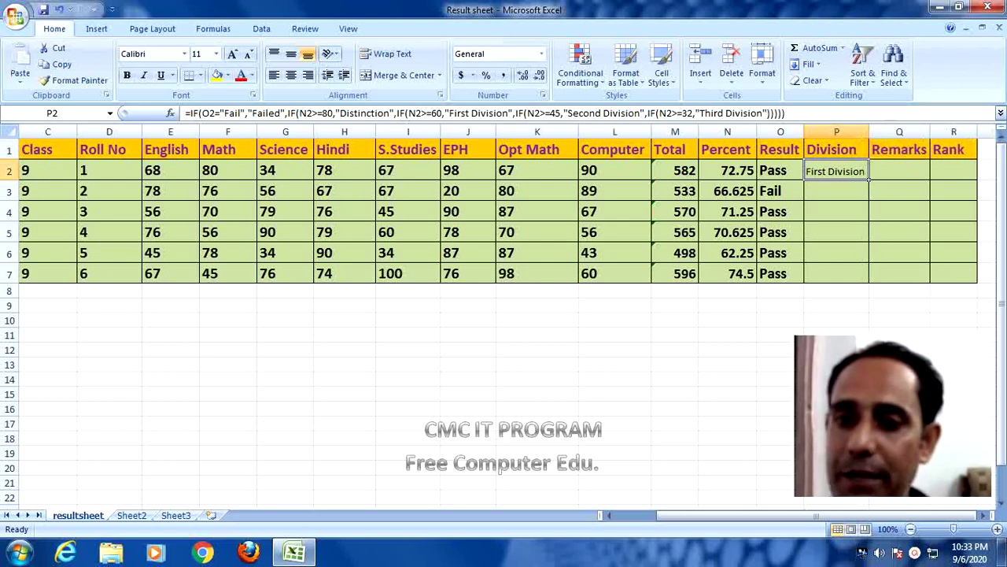
left_click_drag(869, 181, 869, 295)
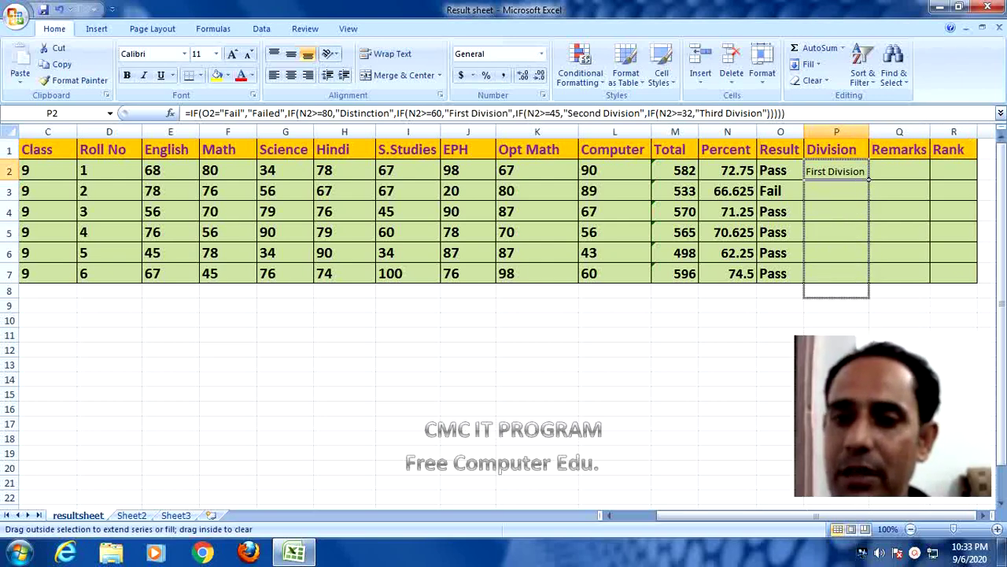
left_click_drag(869, 294, 869, 283)
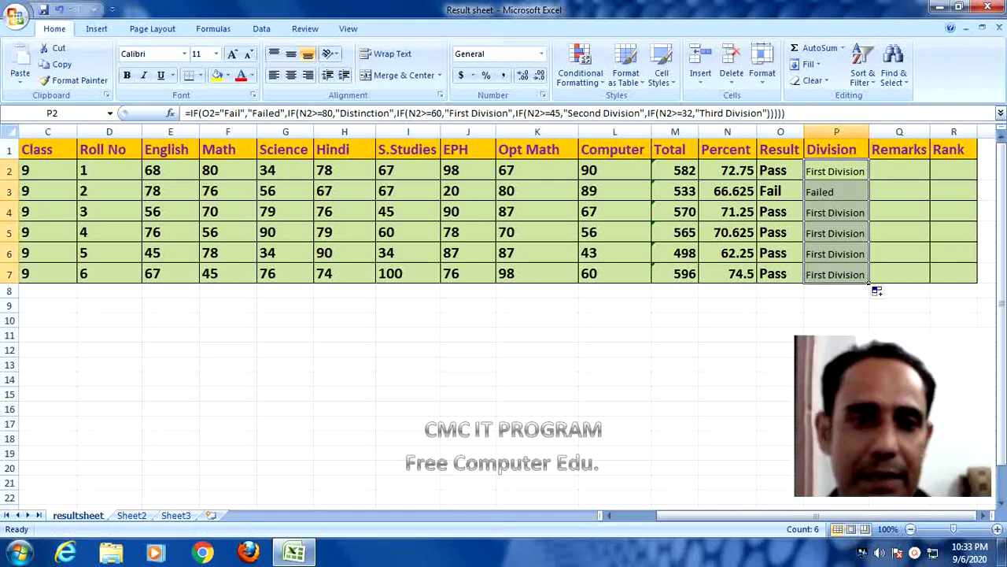
Set the Division results to font size 14, widen column P, and unbold the Remarks column.
left_click(216, 54)
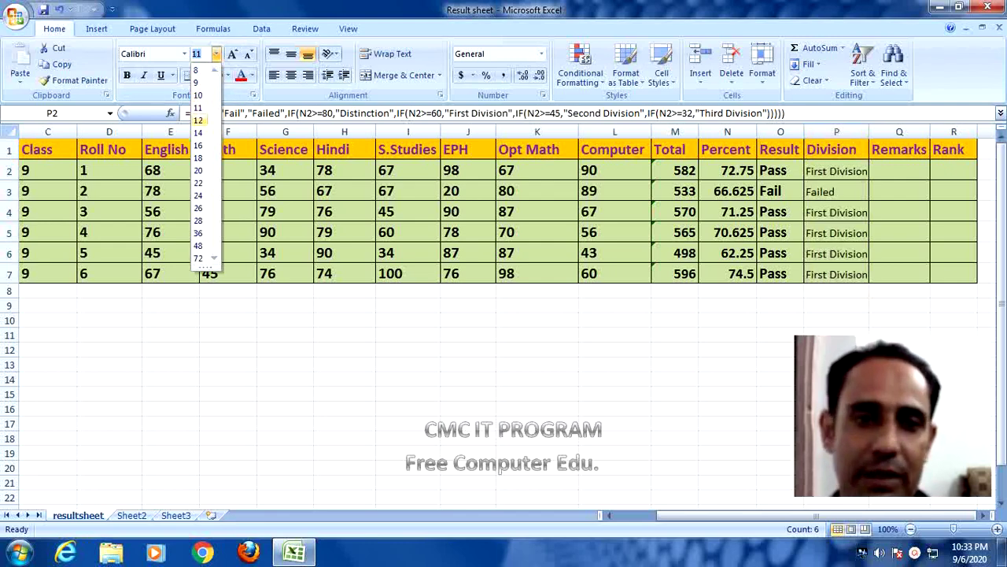
left_click(198, 132)
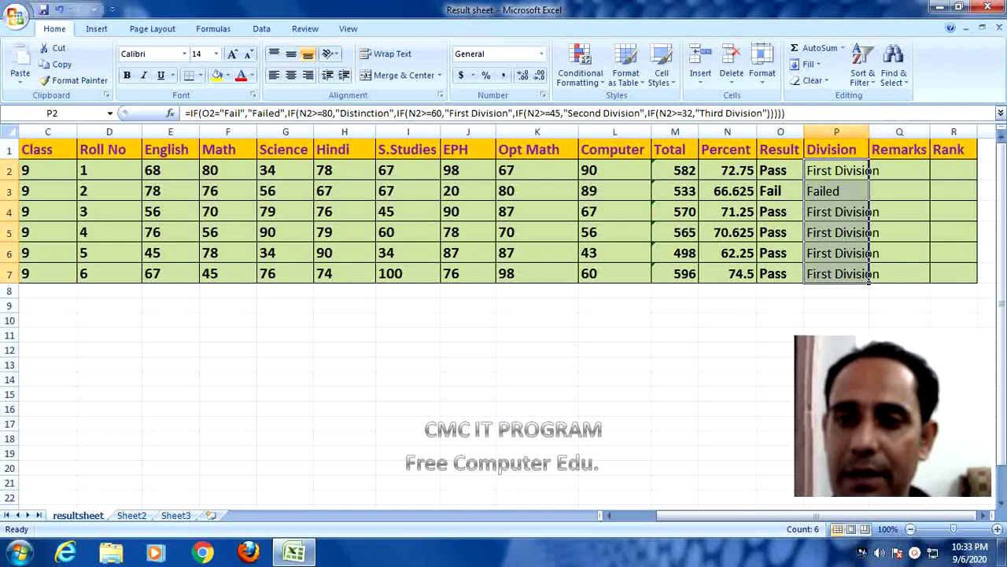
left_click(900, 131)
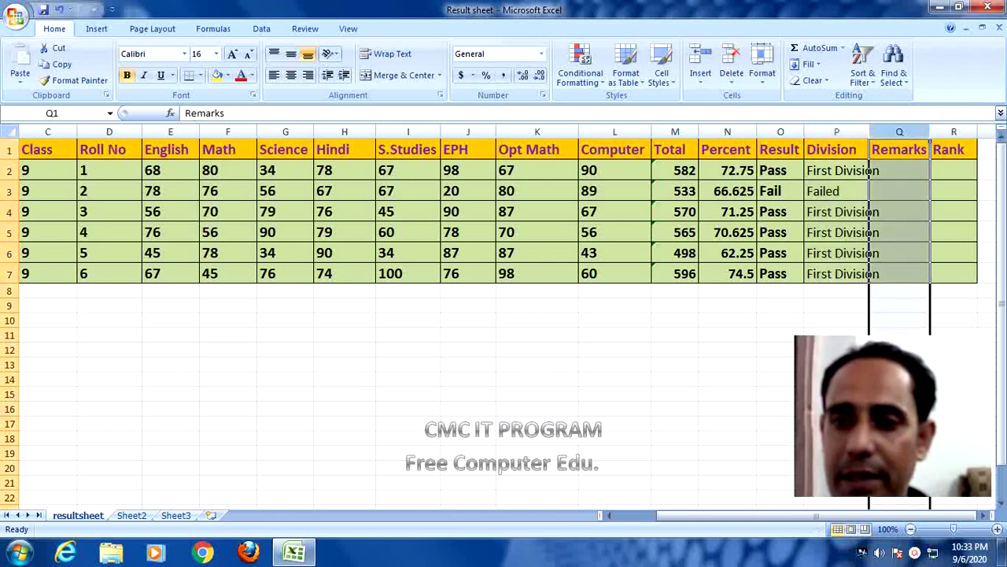
left_click_drag(869, 131, 886, 131)
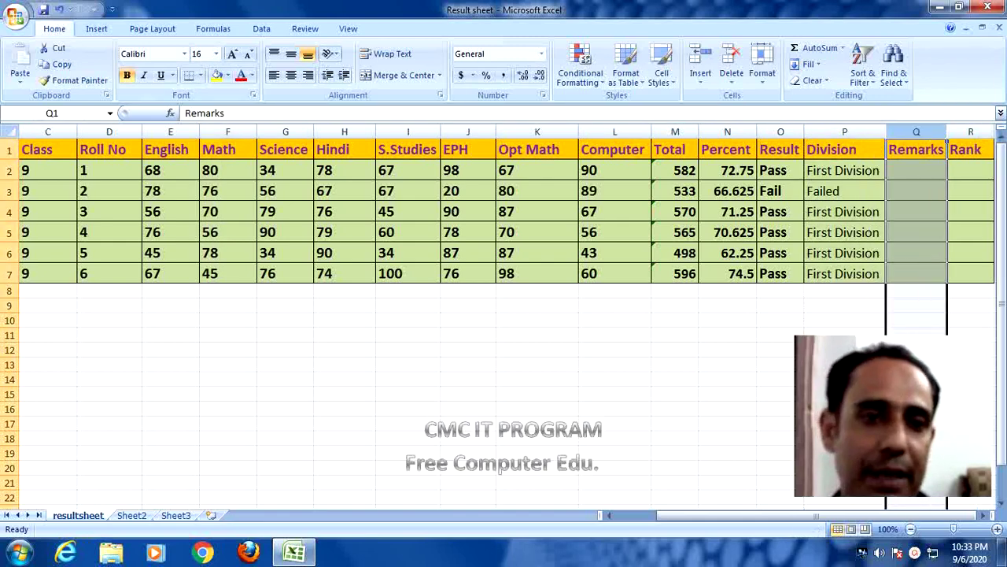
left_click(127, 75)
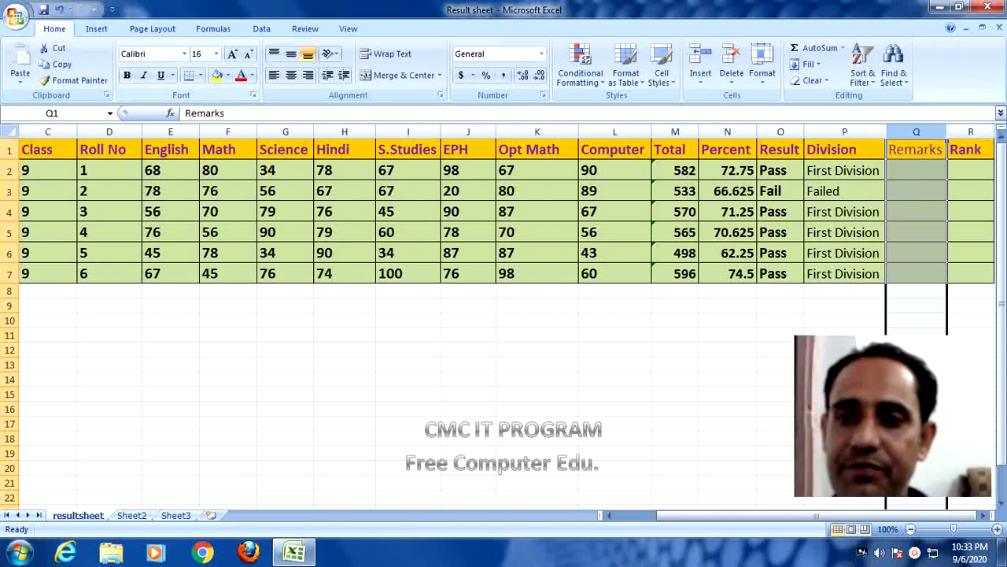
Make the Division results P2:P7 bold.
left_click_drag(844, 170, 844, 273)
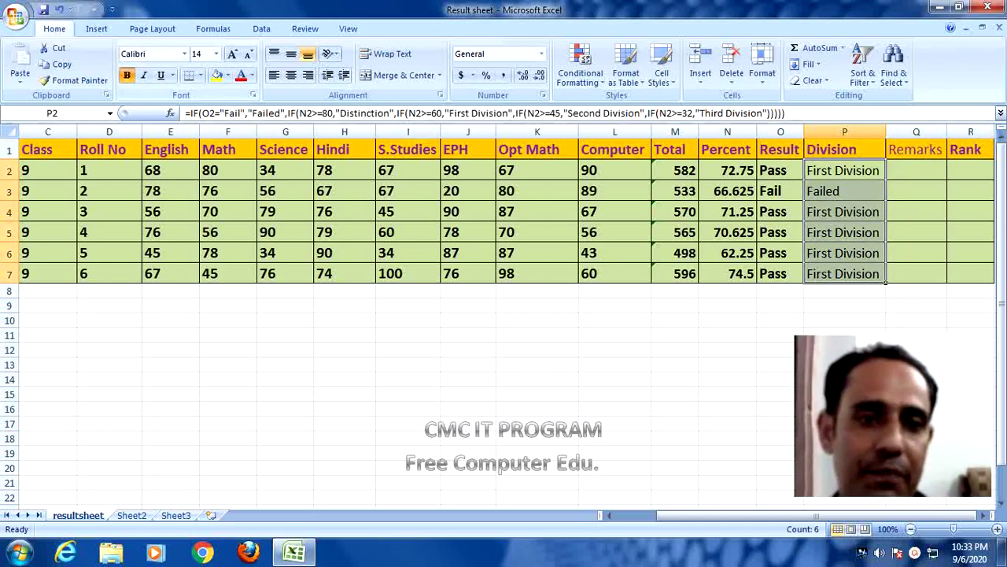
left_click(127, 74)
left_click(775, 363)
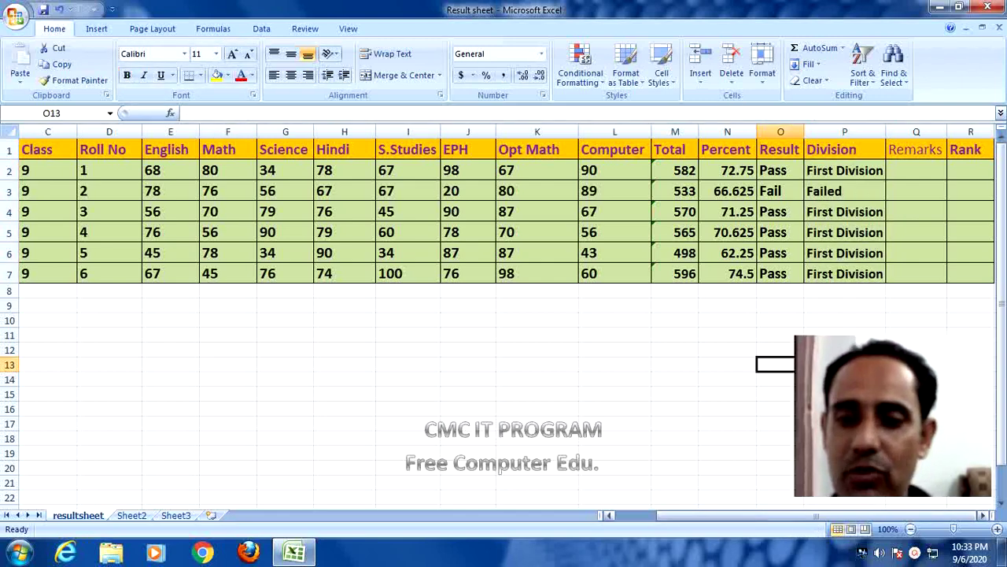
left_click_drag(787, 514, 787, 515)
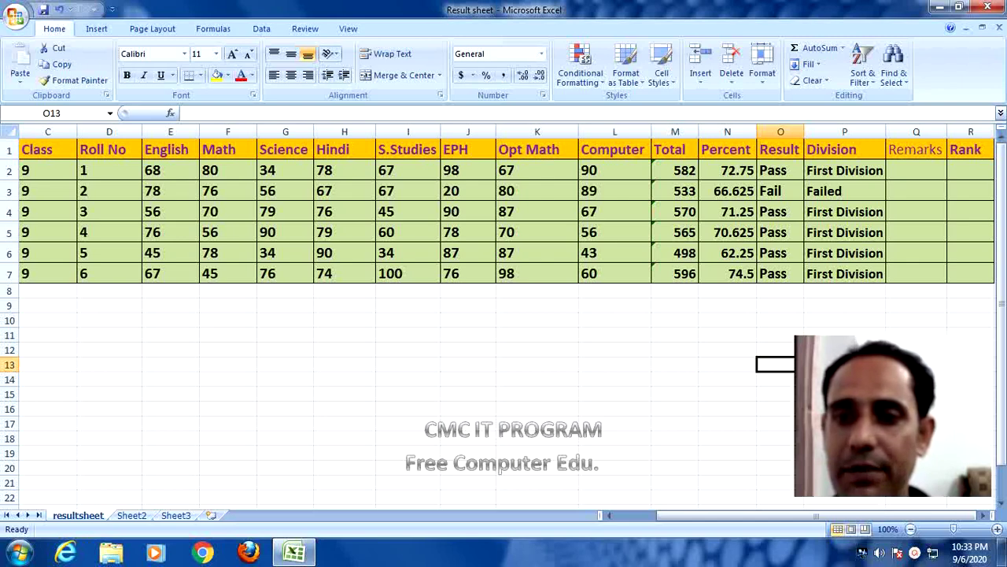
left_click(941, 173)
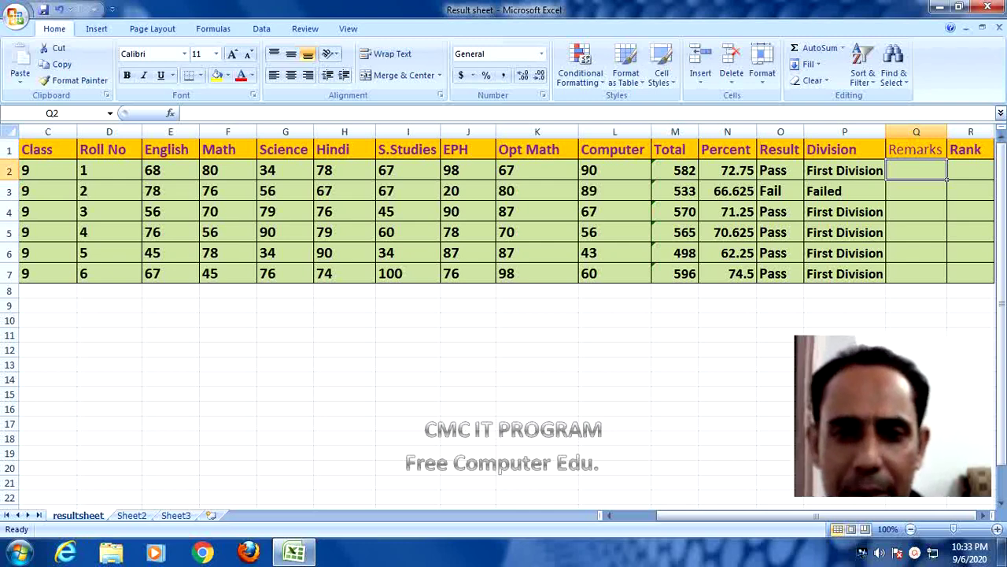
Change roll 3's four subject marks in row 4 to 90 each.
left_click(575, 198)
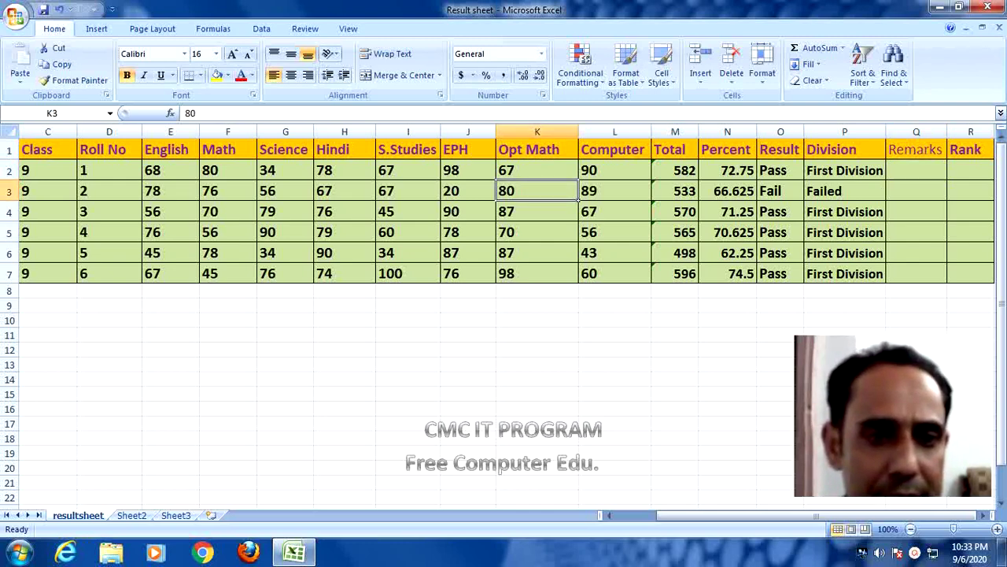
left_click(195, 217)
type("90")
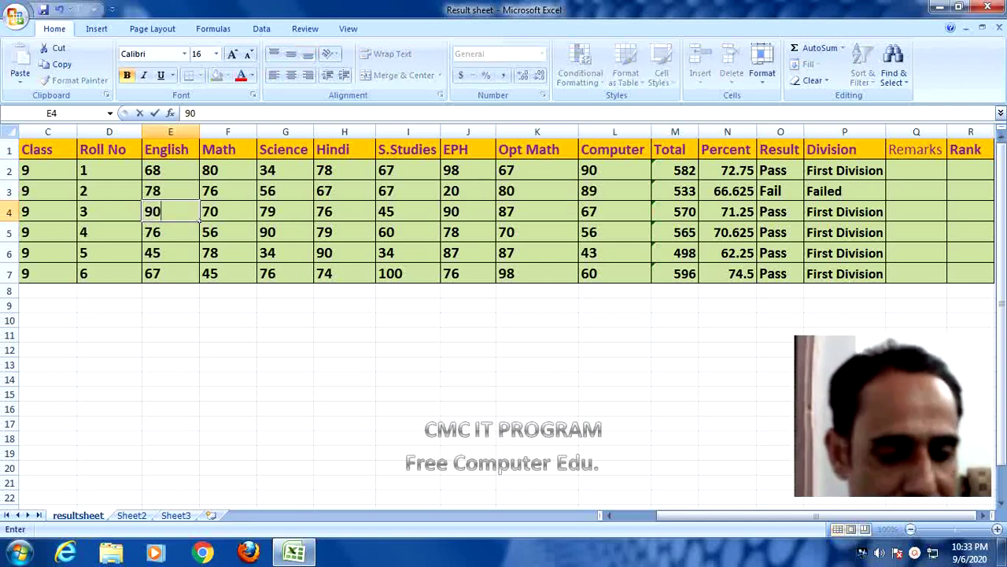
key("Tab")
type("90")
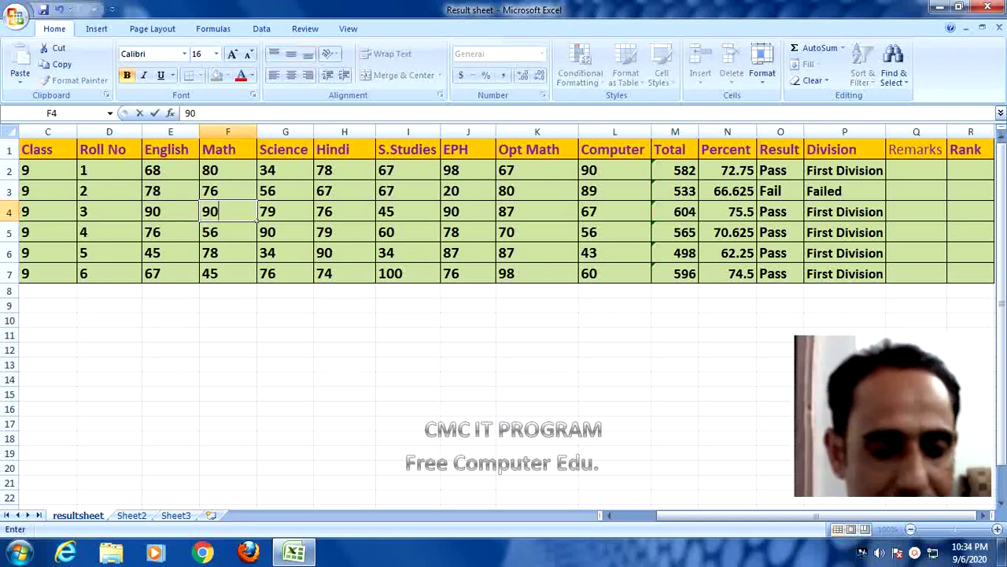
key("Tab")
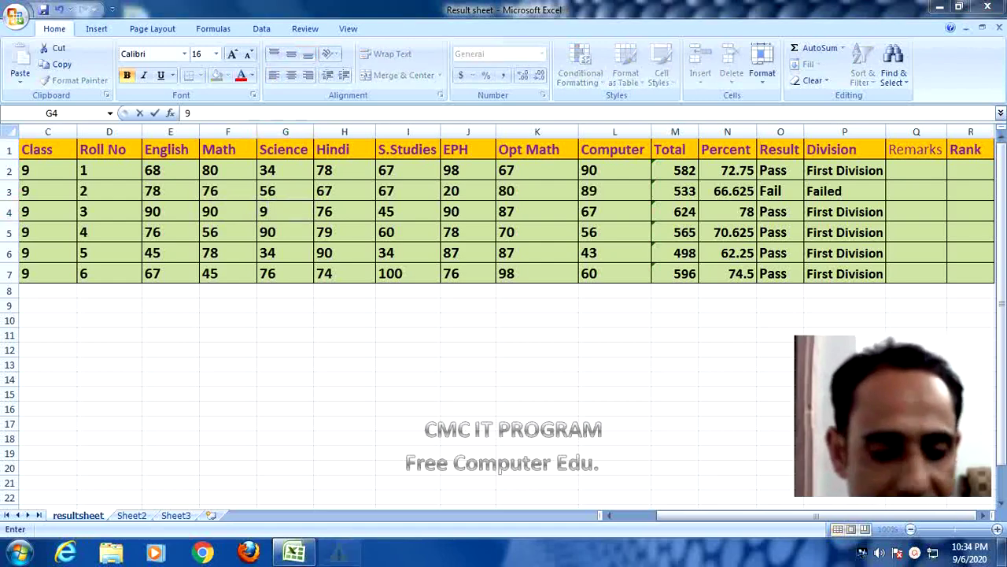
type("9")
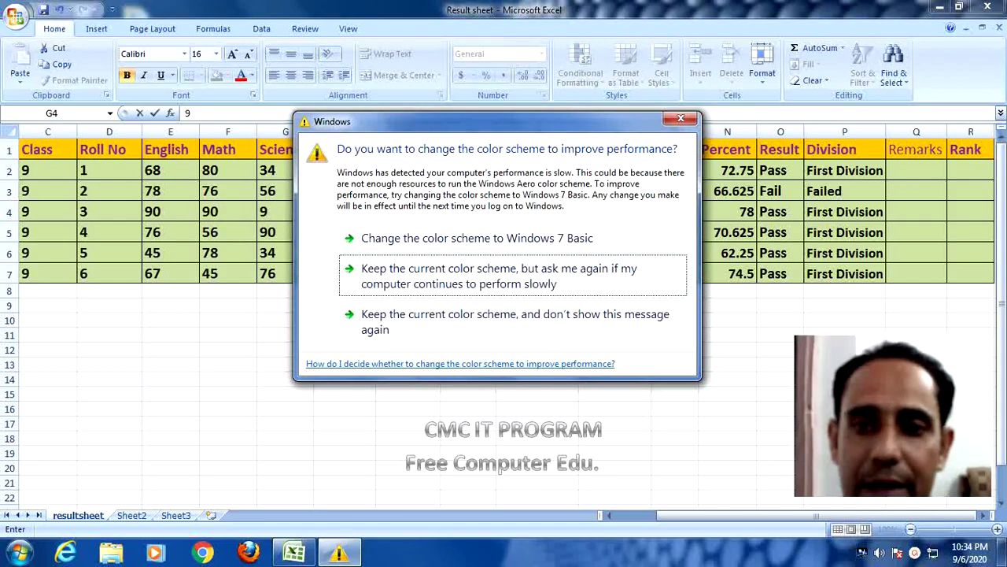
left_click(681, 118)
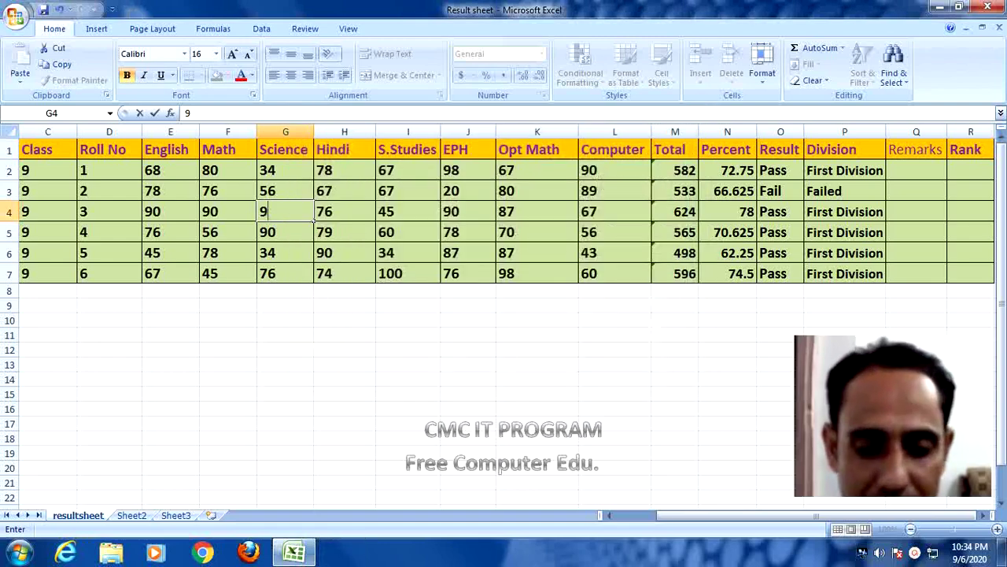
type("0")
key("Tab")
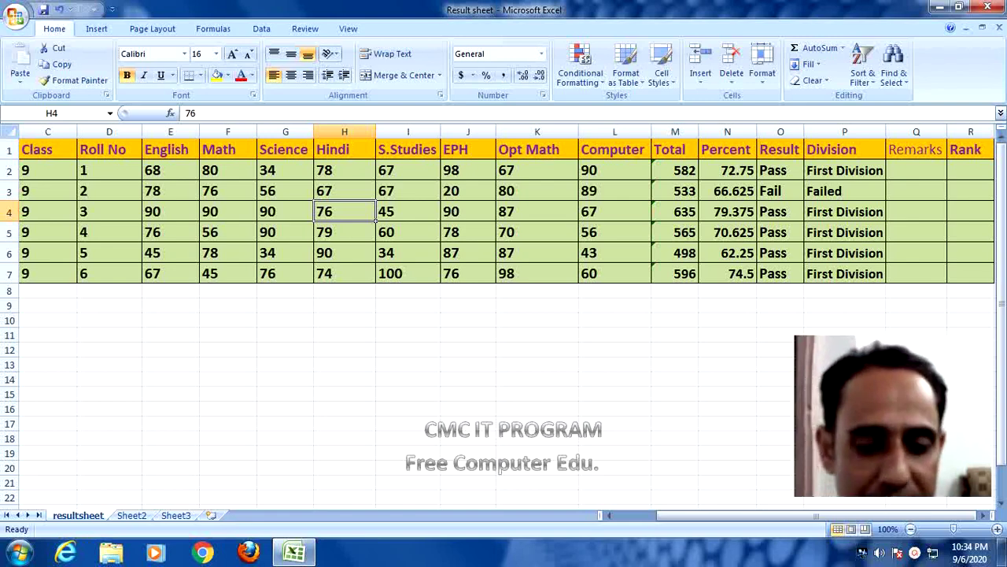
type("90")
key("Tab")
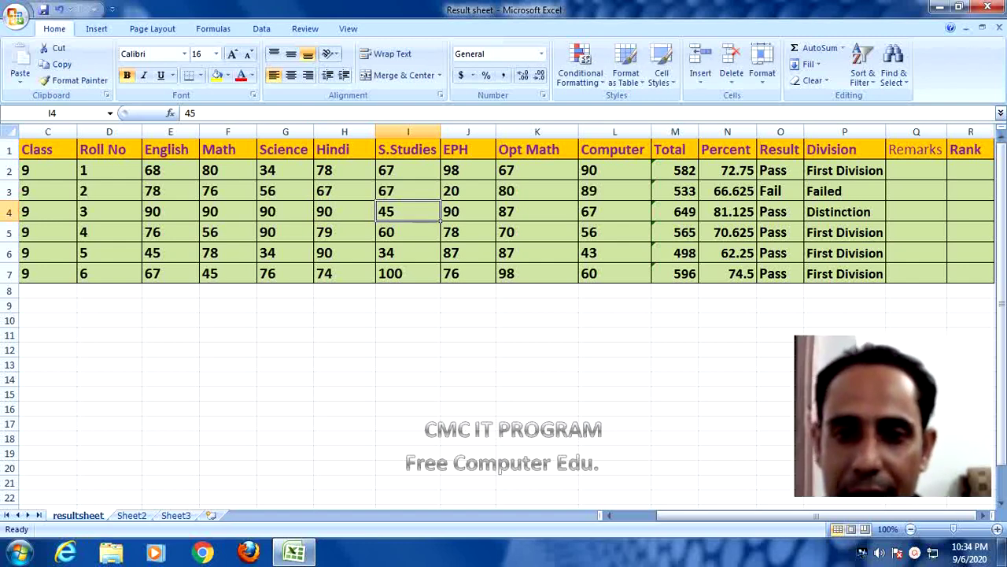
Change roll 1's Computer mark in L2 to 23.
left_click(614, 170)
type("23")
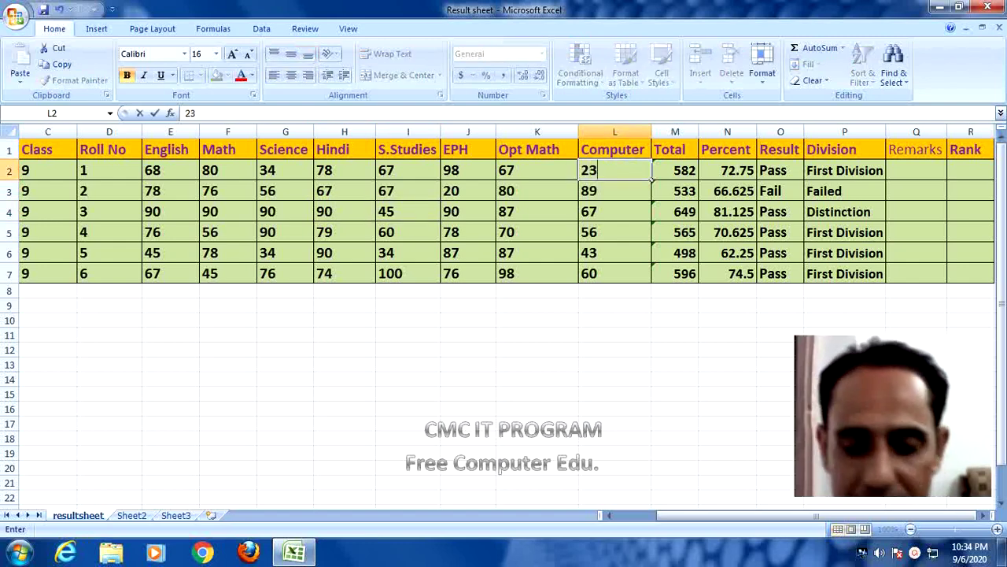
key("Return")
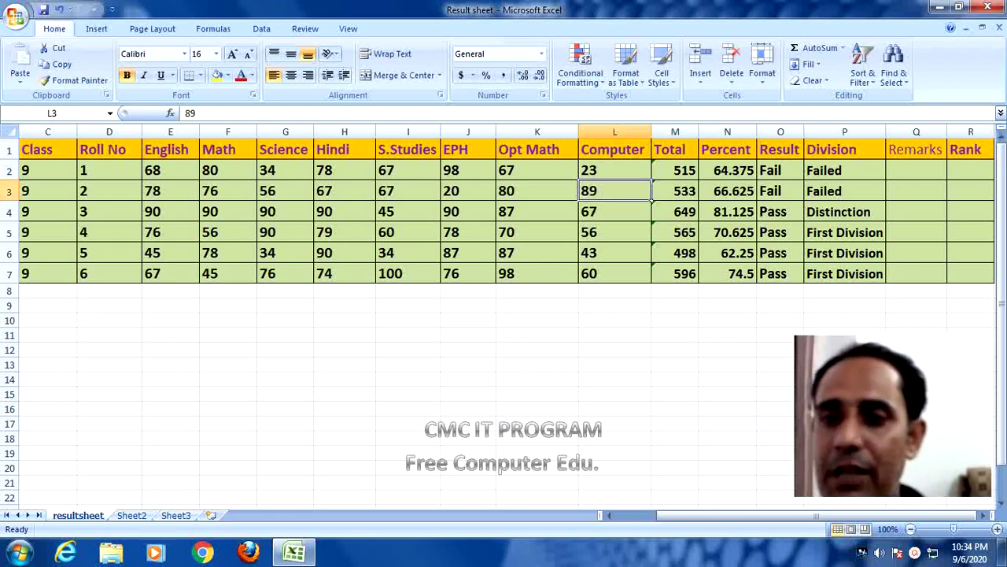
left_click(944, 178)
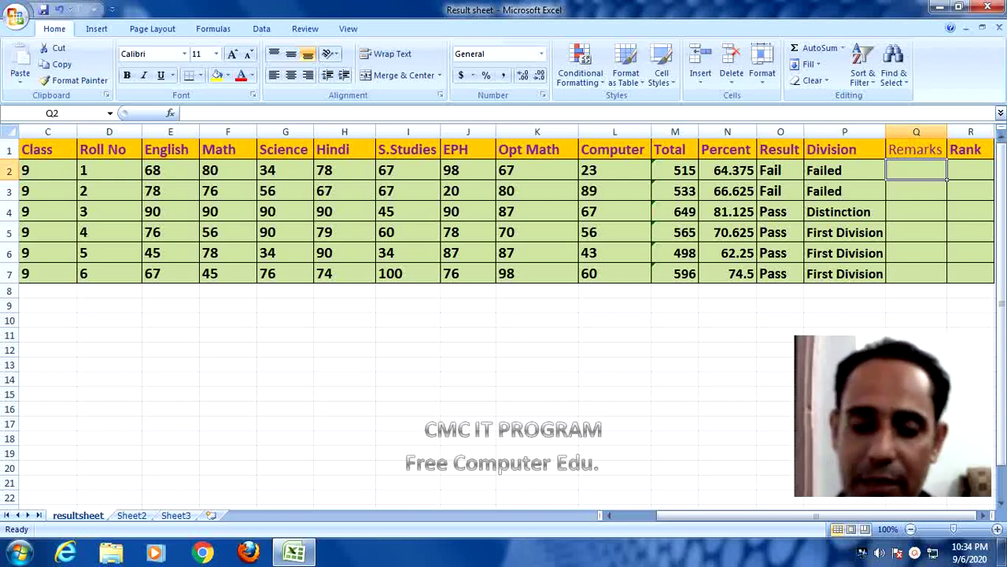
Abandon a reference formula in Q2 and copy the Division formula from P2.
type("=")
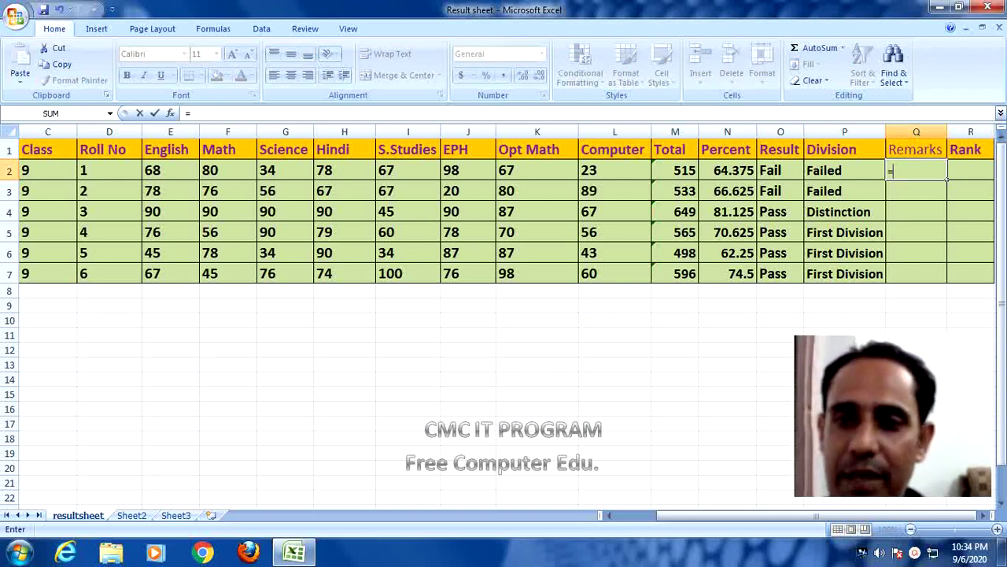
left_click(834, 170)
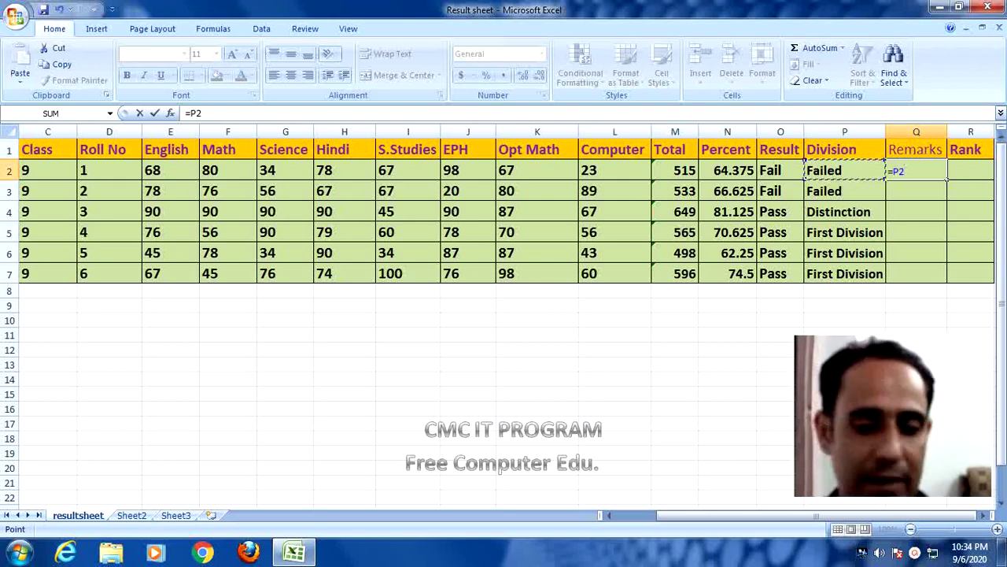
key("Escape")
key("Down")
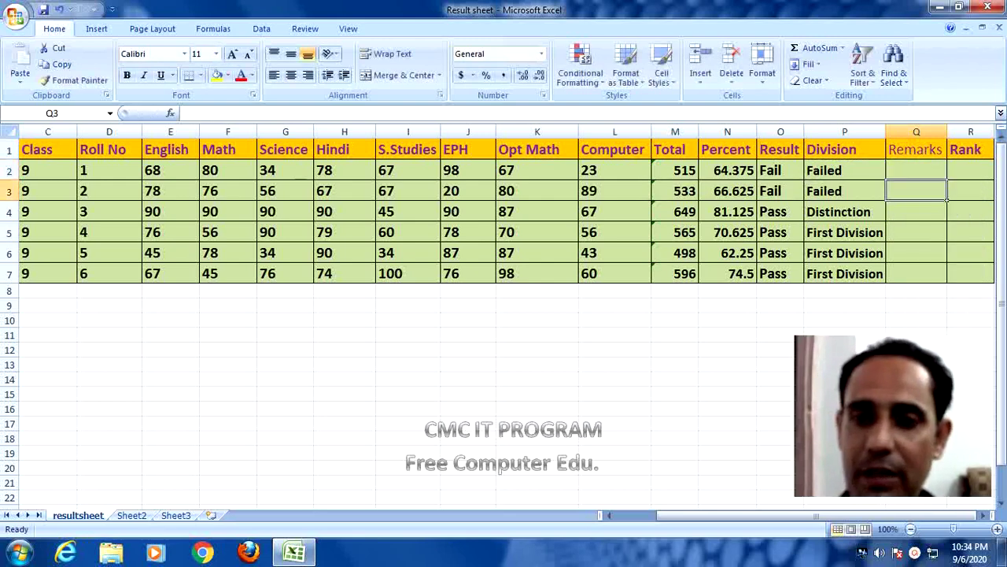
left_click(844, 170)
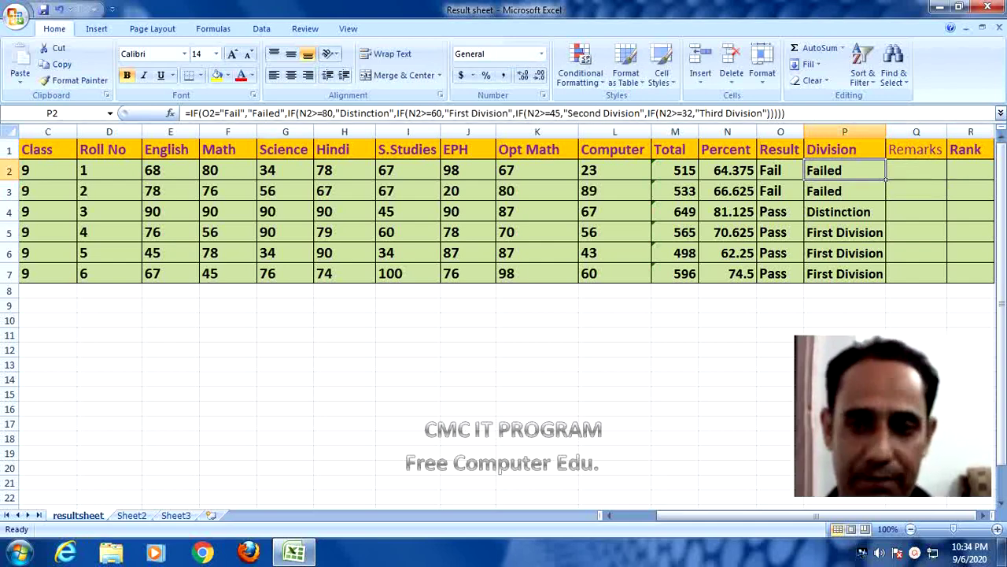
right_click(844, 170)
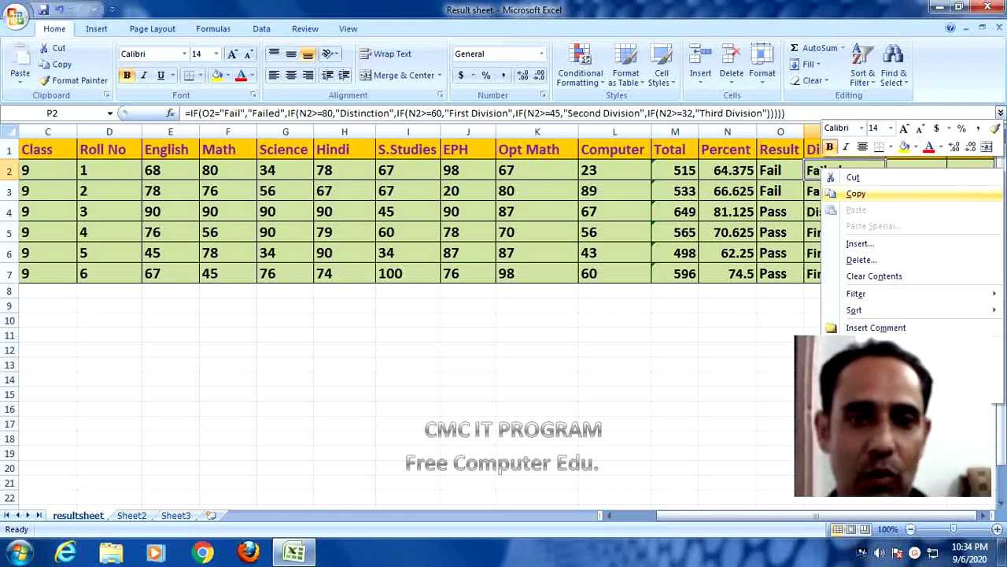
left_click(855, 194)
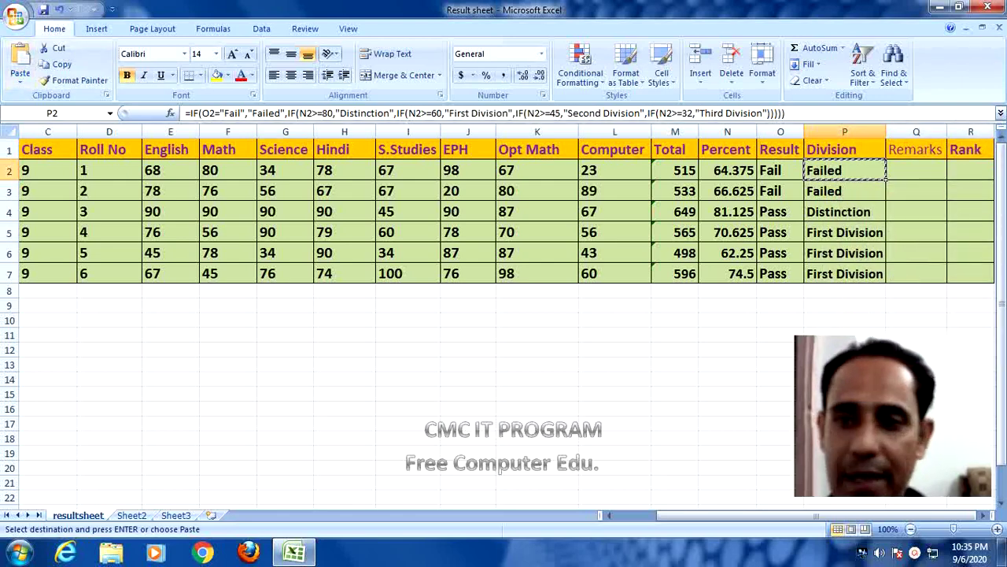
Select Remarks cell Q2 and look through the paste options.
left_click(916, 150)
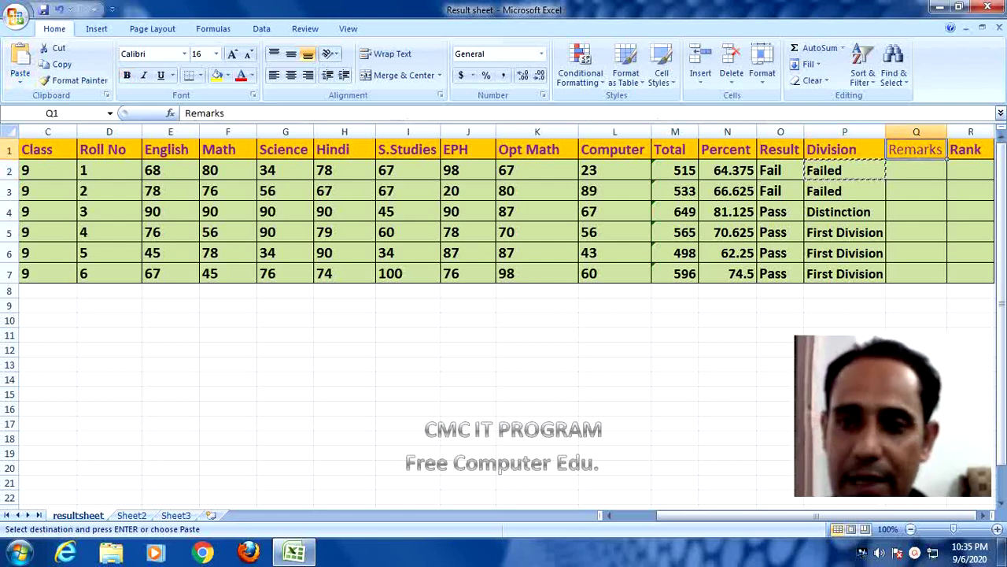
left_click(916, 170)
key("Escape")
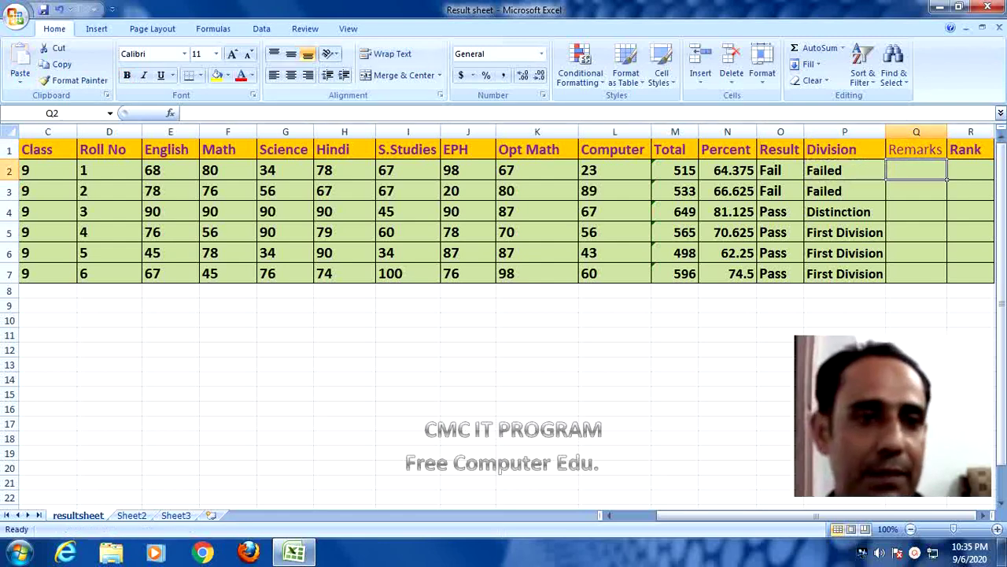
left_click(20, 79)
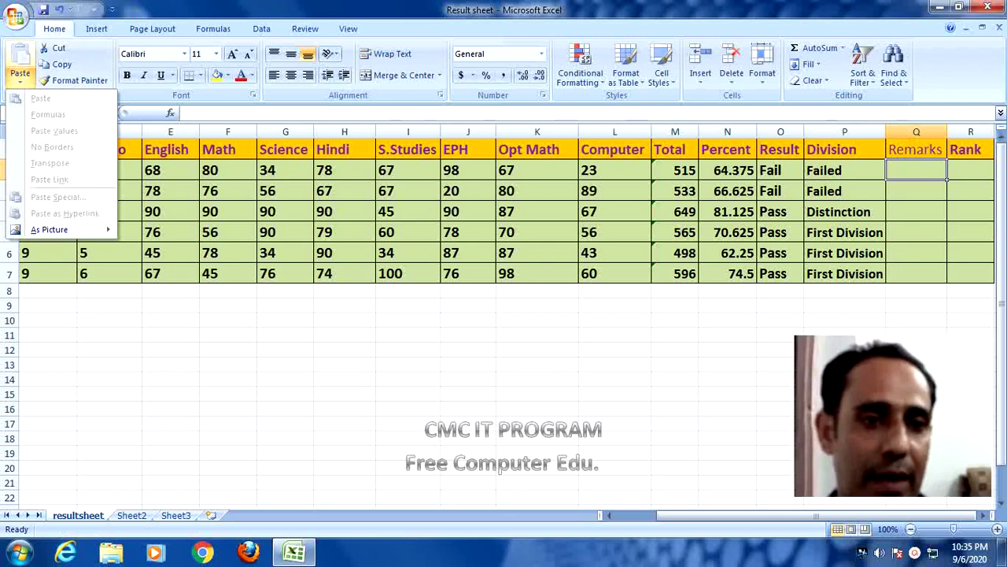
key("Escape")
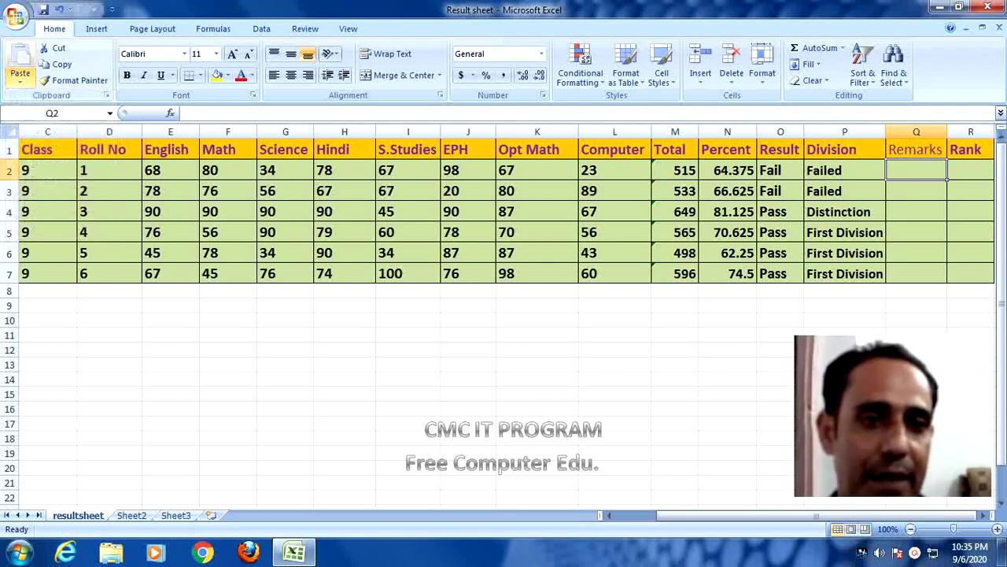
left_click(916, 191)
left_click(916, 170)
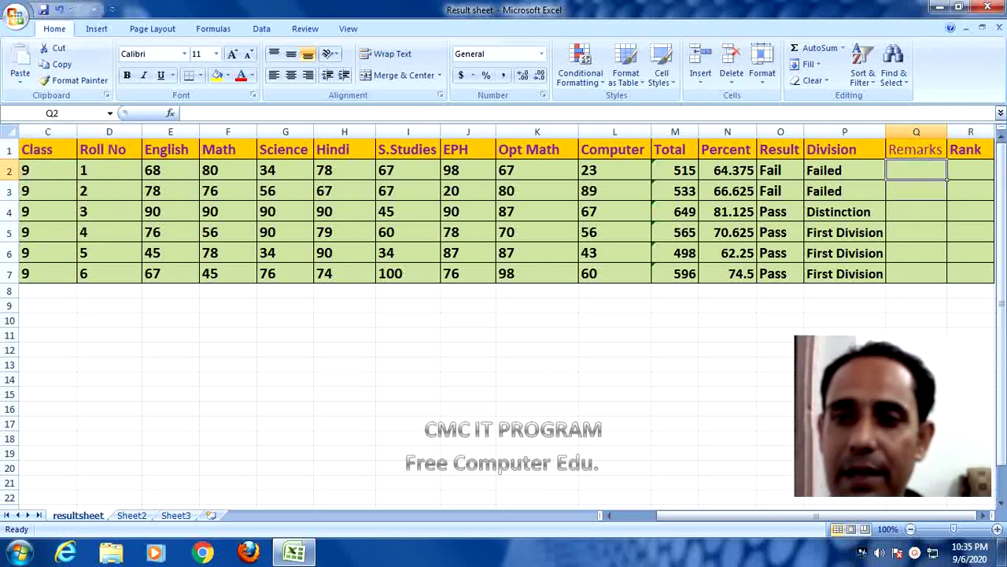
left_click(20, 79)
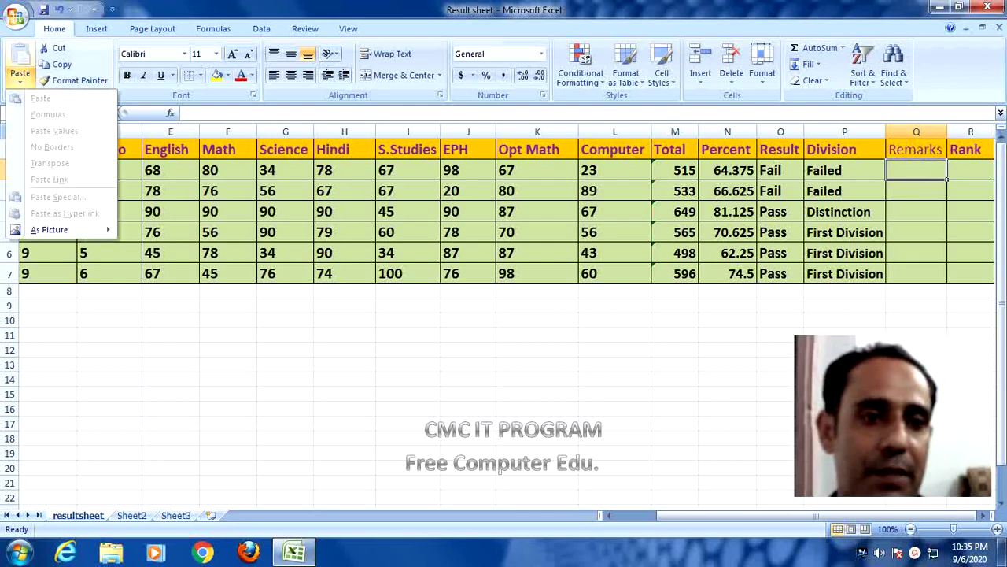
key("Escape")
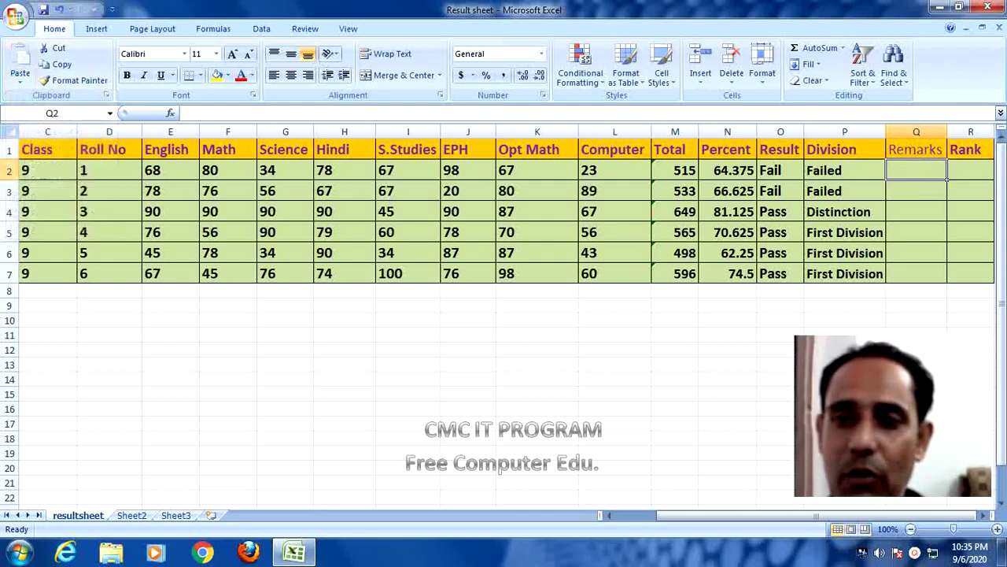
Copy P2 again with Ctrl+C and bring up the paste options for Q2.
left_click(844, 170)
key("ctrl+c")
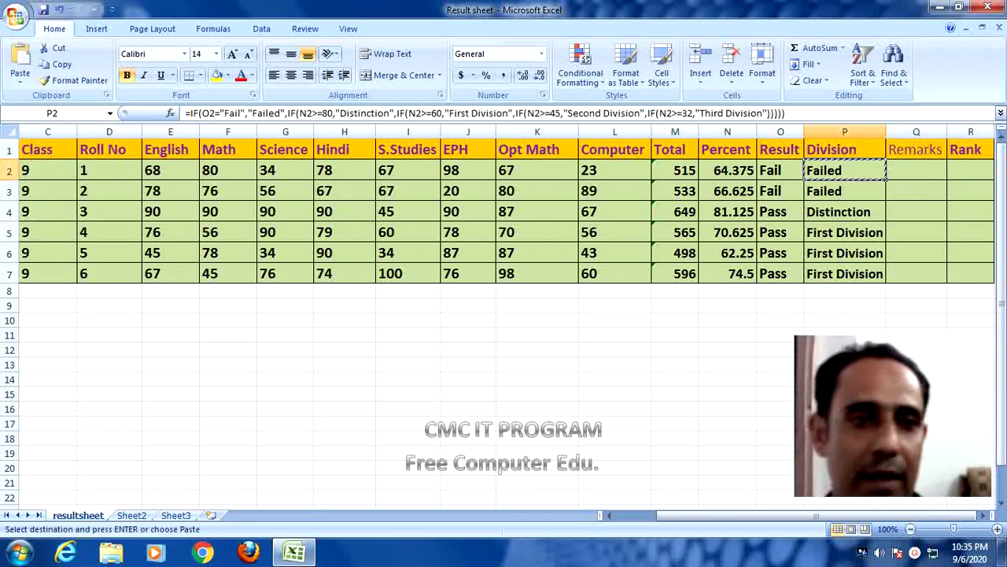
left_click(916, 170)
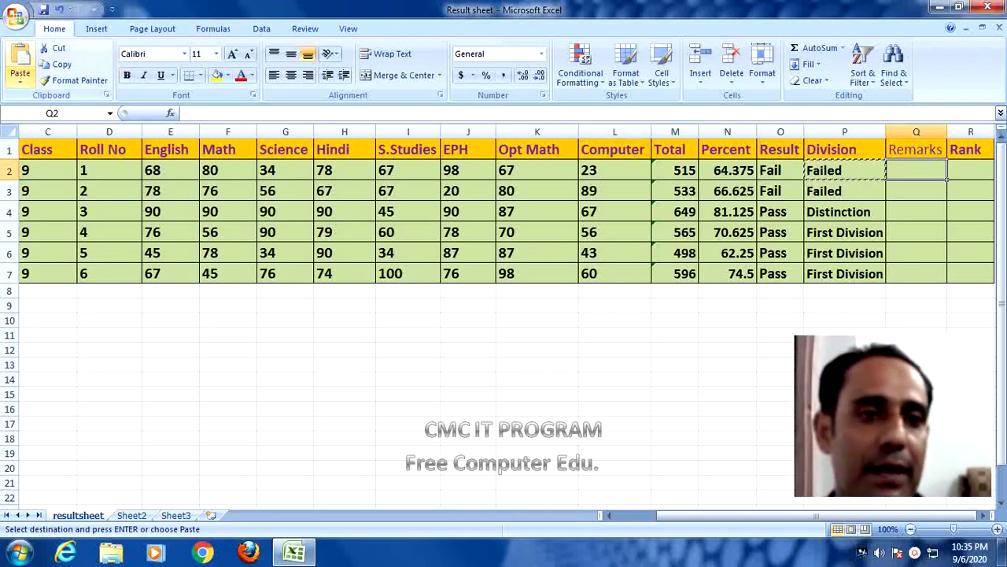
left_click(21, 79)
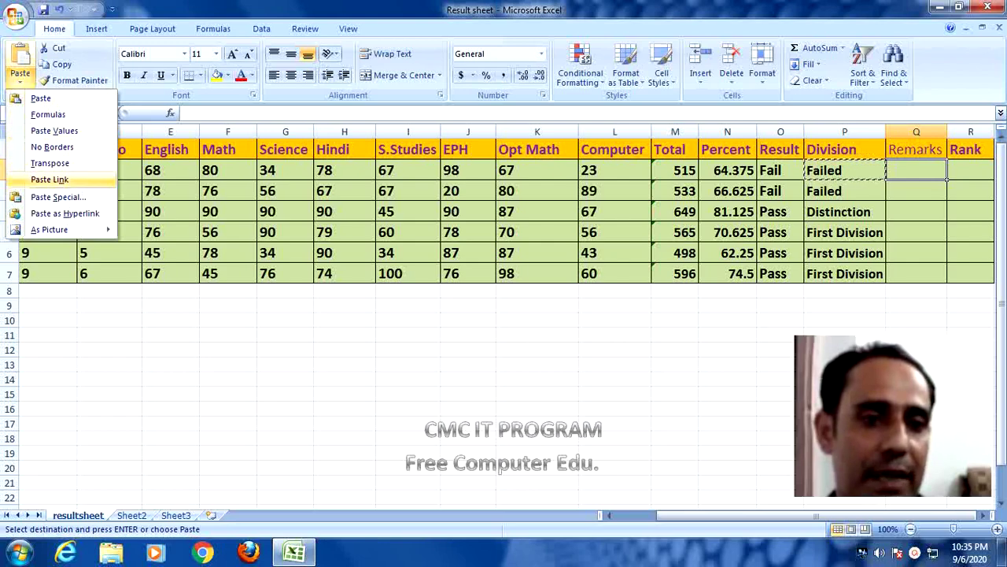
Paste Special only the formula from P2 into Q2, then compare the two cells.
left_click(55, 197)
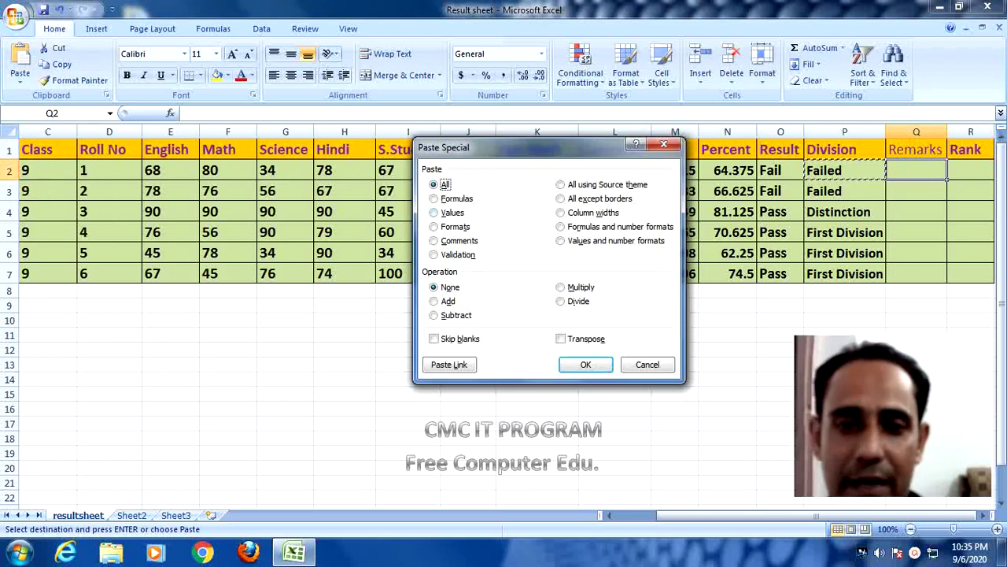
left_click(434, 198)
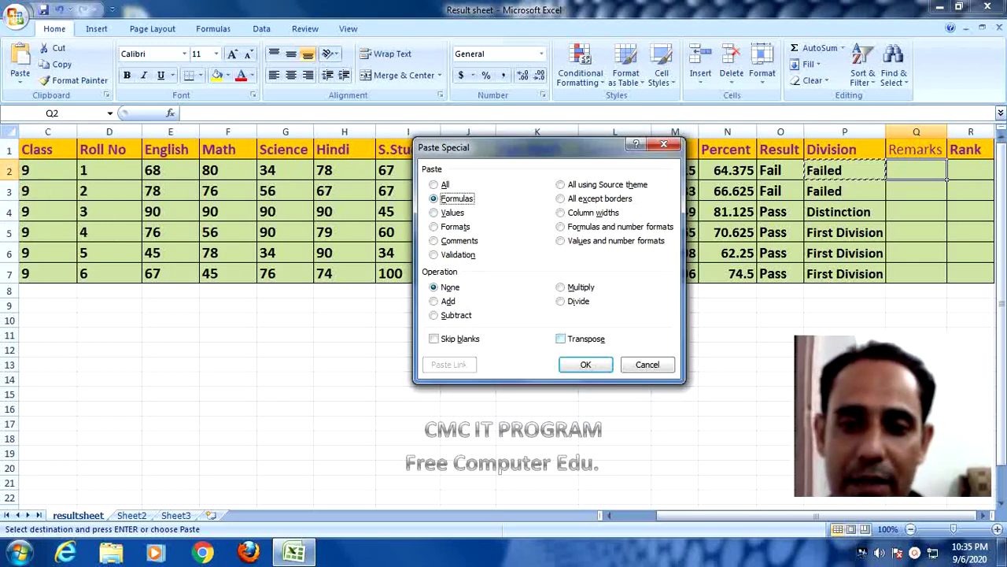
left_click(585, 365)
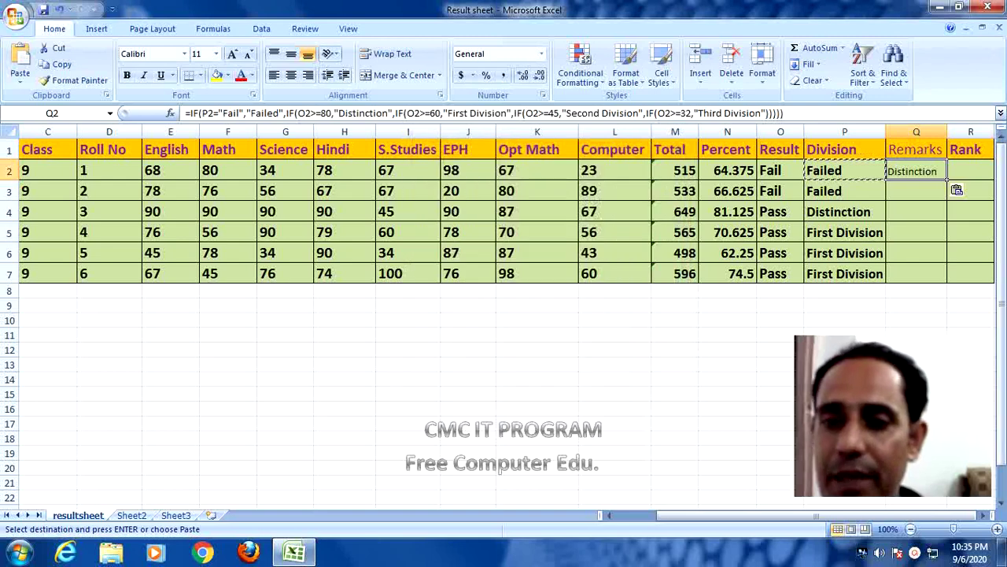
key("Escape")
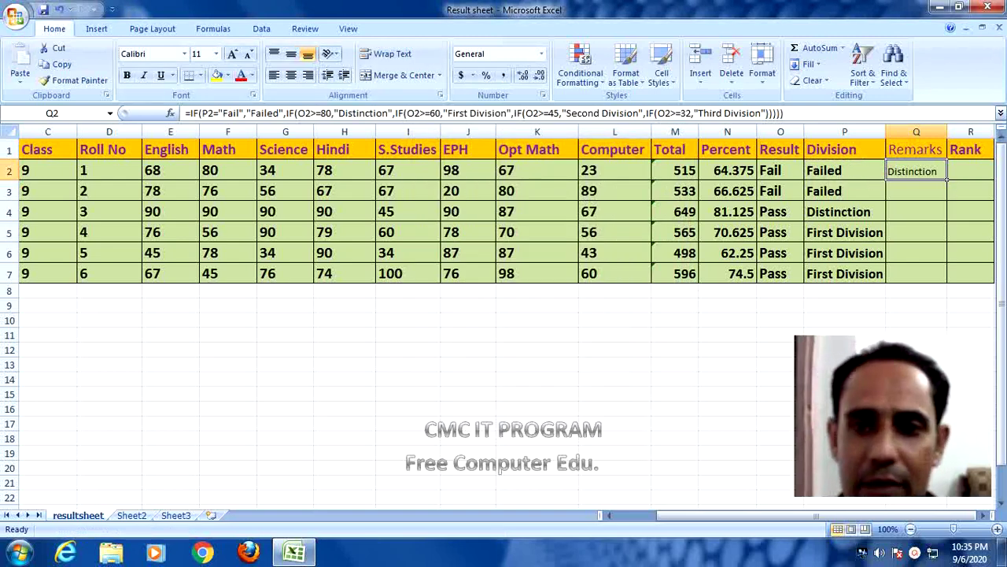
left_click(844, 170)
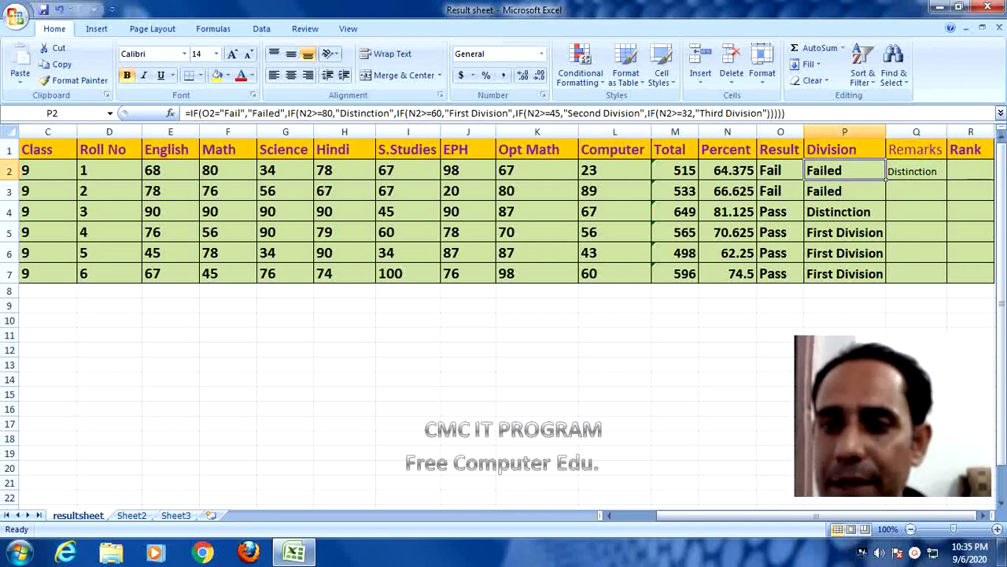
left_click(916, 170)
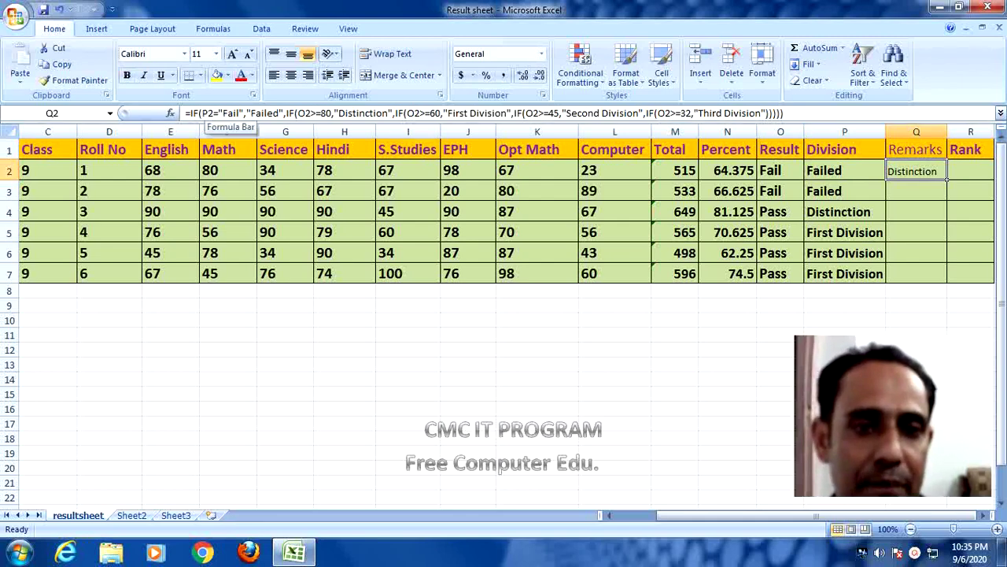
Make Q2's formula test O2 for Fail and show "Please Try Again" instead of Failed.
left_click(211, 114)
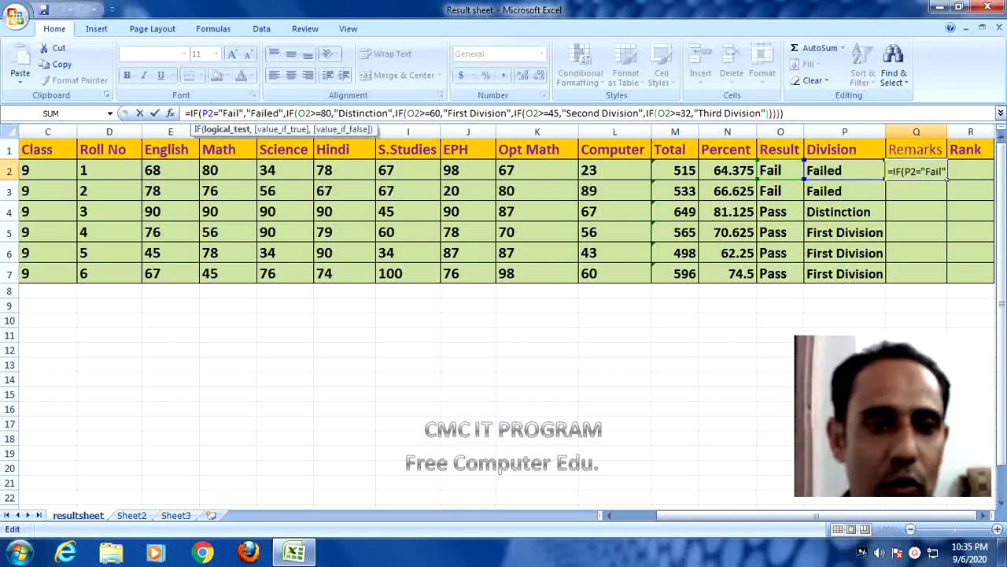
key("BackSpace")
type("o")
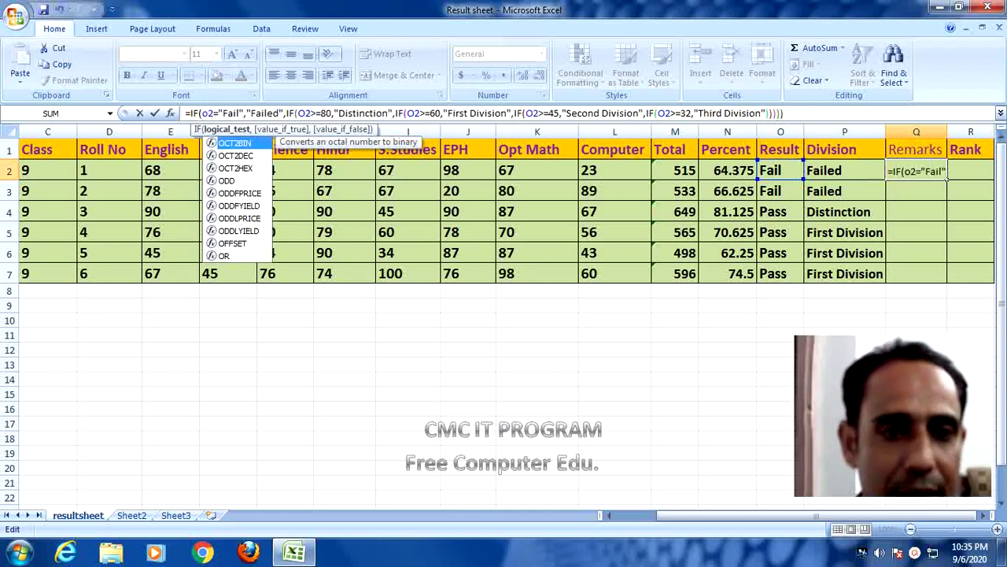
key("Right")
key("Right")
key("Right")
key("Right")
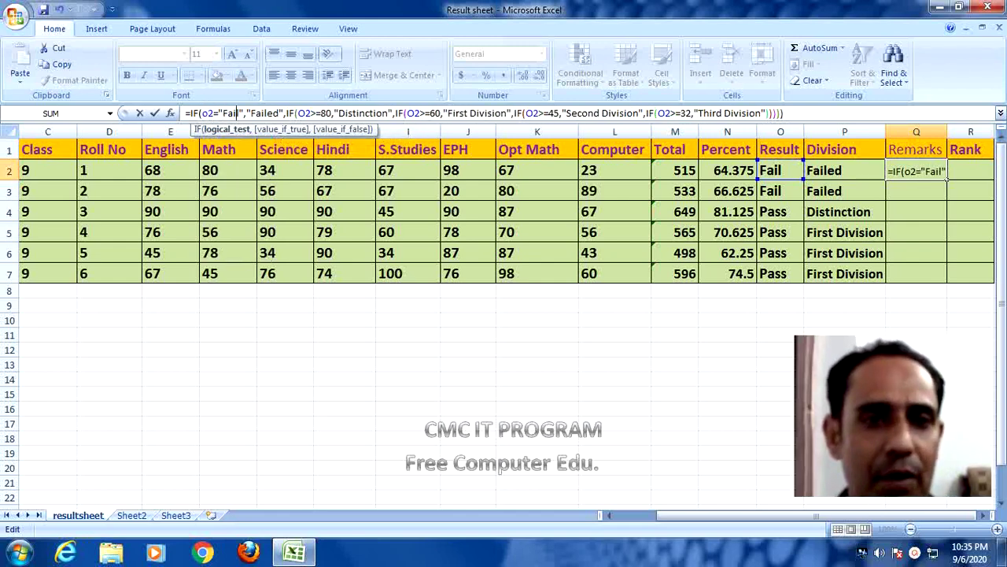
key("Right")
key("Right")
key("Right")
key("Right")
key("Right")
key("Right")
key("Right")
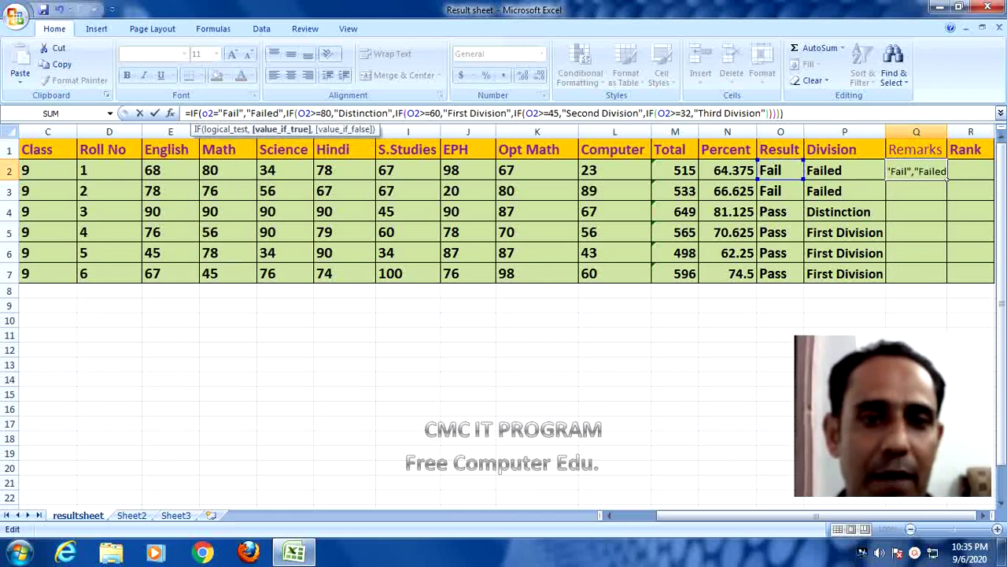
key("BackSpace")
key("BackSpace")
key("BackSpace")
key("BackSpace")
key("BackSpace")
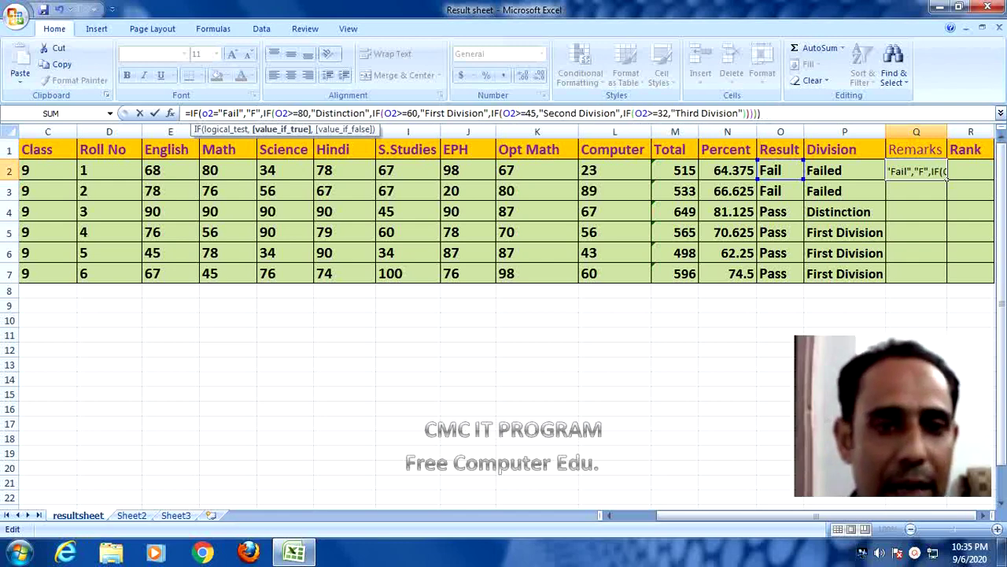
key("BackSpace")
type("PLea")
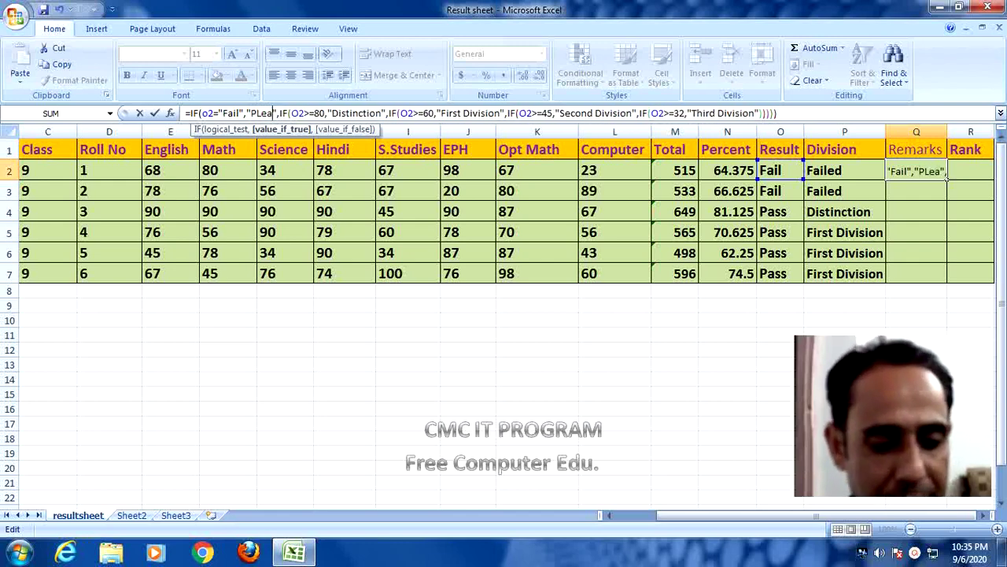
key("BackSpace")
key("BackSpace")
key("BackSpace")
type("lease T")
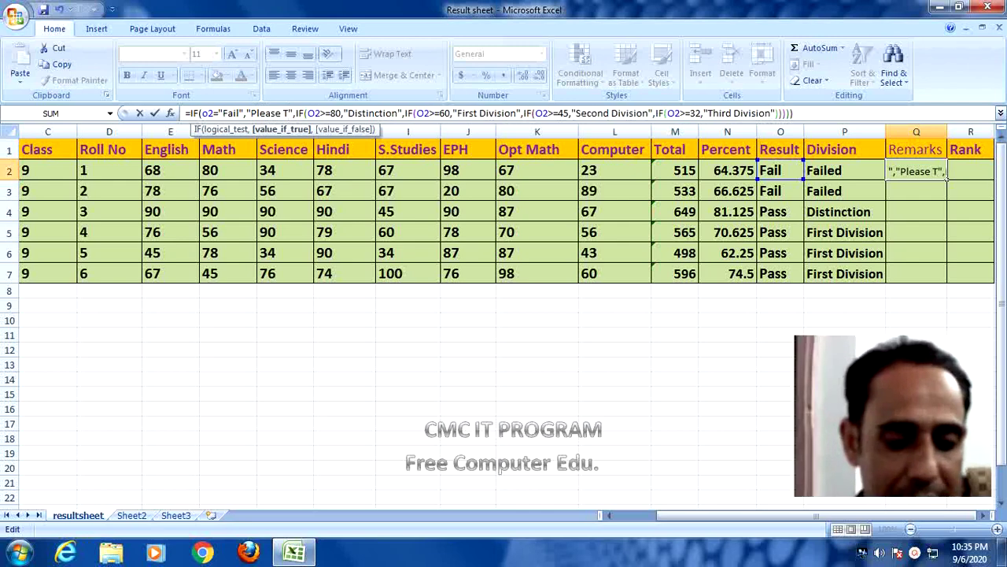
type("ry A")
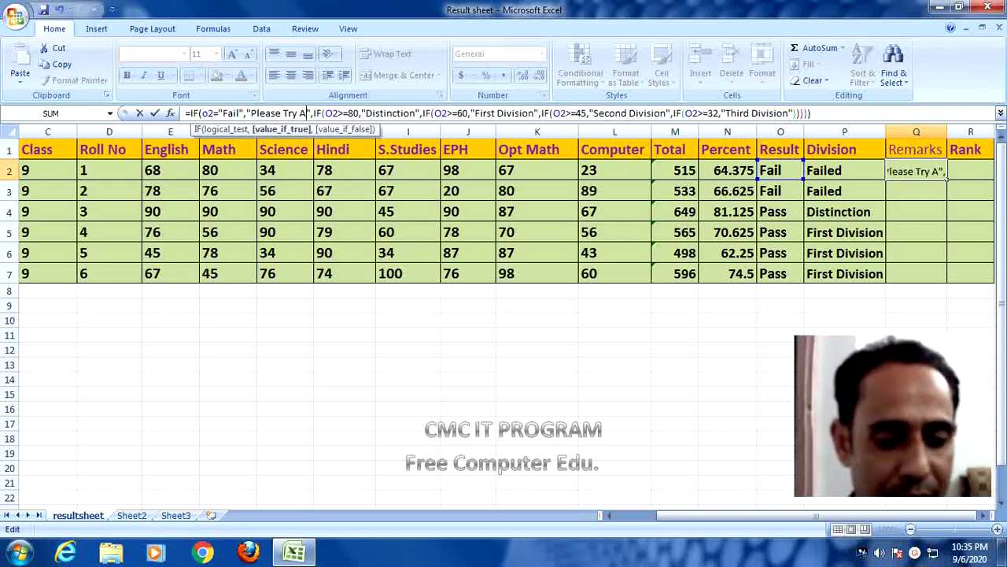
type("gain")
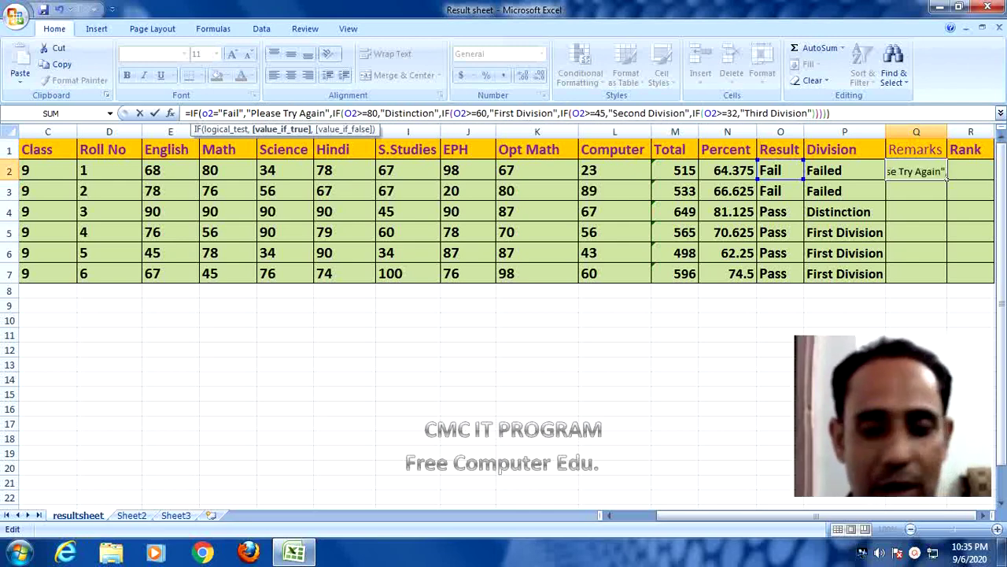
Change the O2>=80 test in Q2's formula to n2>=80.
key("Right")
key("Right")
key("Right")
key("Right")
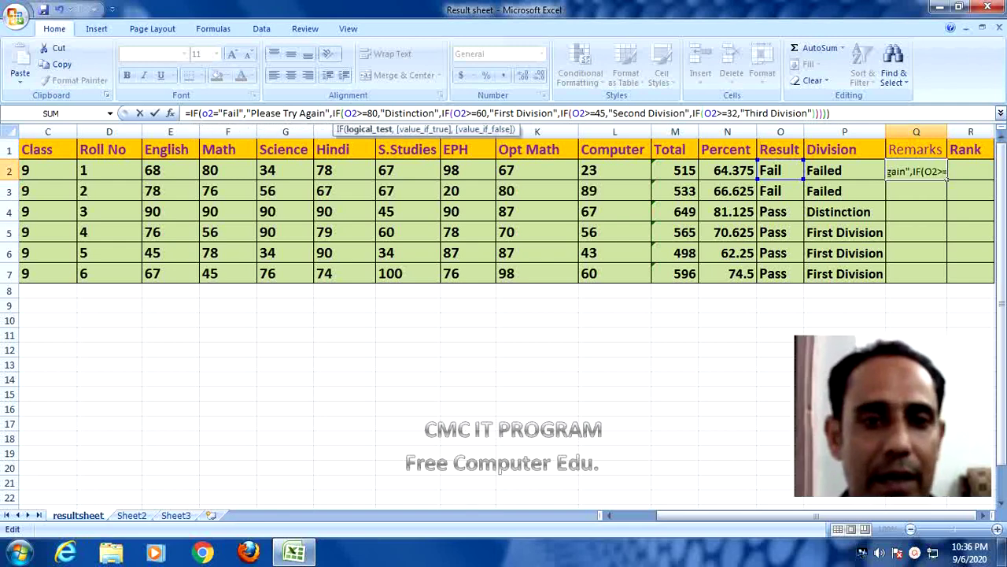
key("Delete")
type("n")
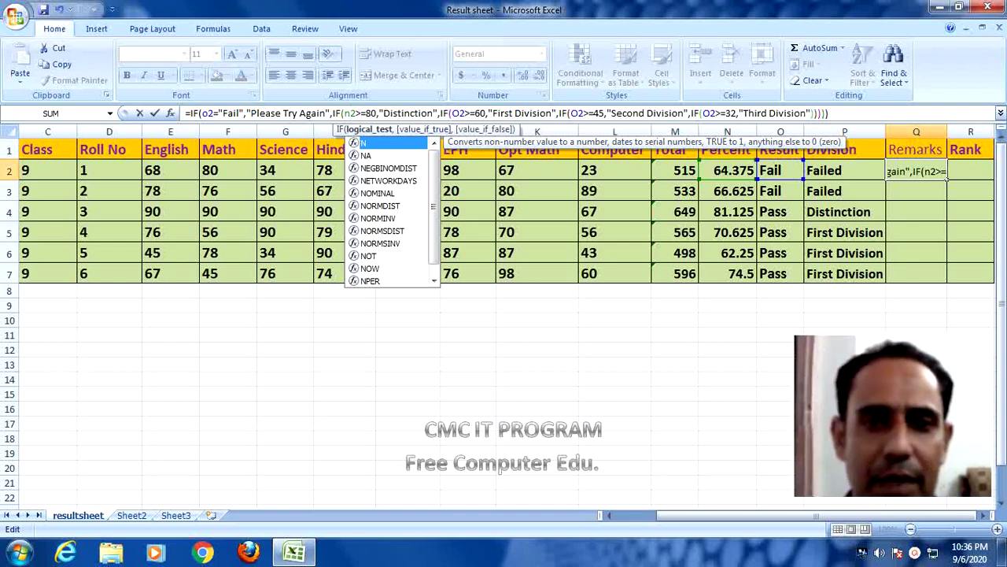
Replace the "Distinction" label with "Excellent" in Q2's formula.
key("Right")
key("Right")
key("Right")
key("BackSpace")
key("BackSpace")
key("BackSpace")
key("BackSpace")
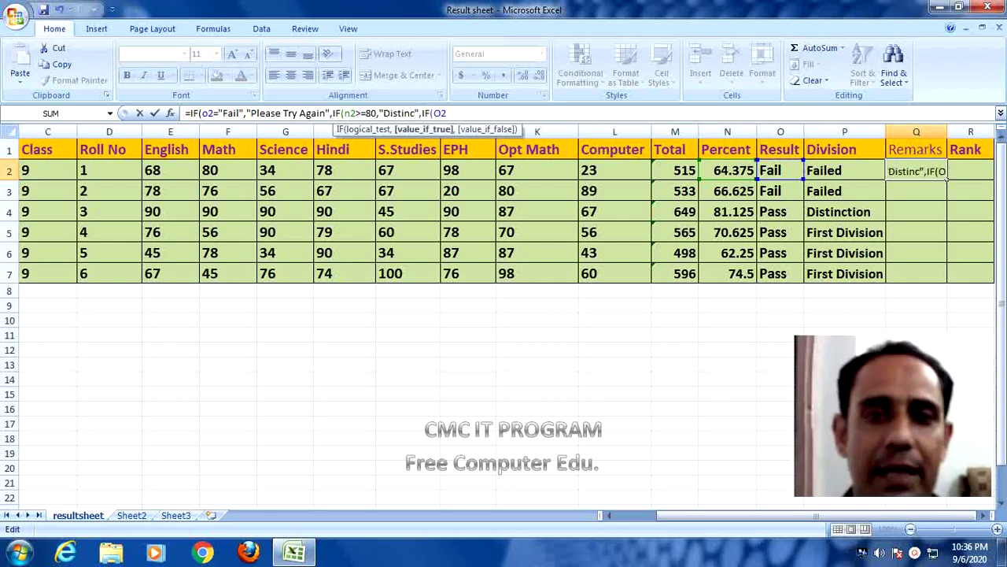
key("BackSpace")
key("BackSpace")
key("BackSpace")
key("BackSpace")
key("BackSpace")
key("BackSpace")
type(">=60,\"First Division\",IF(O2>=45,\"Second Division\",IF(O2>=32,\"Third Division\")))))")
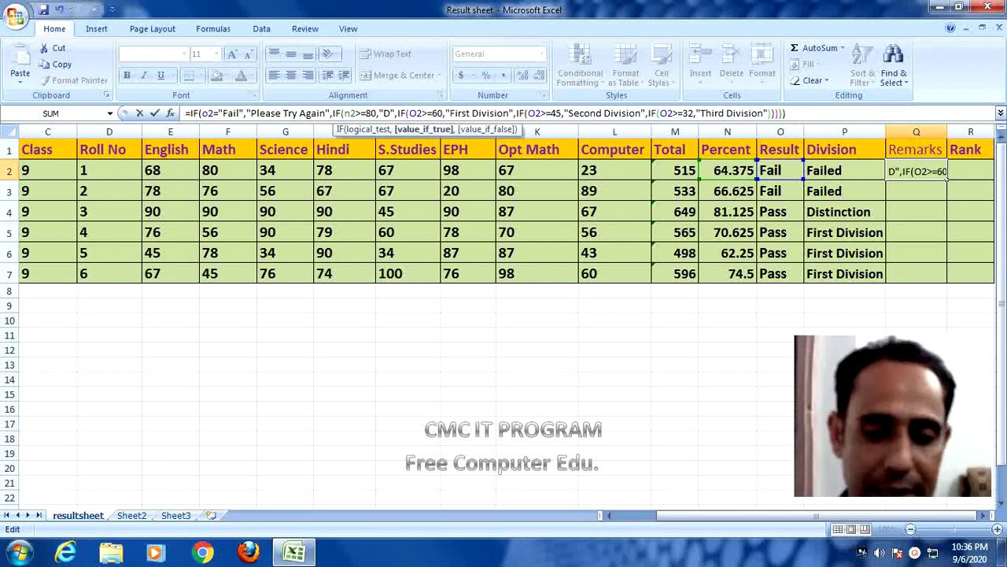
key("BackSpace")
type("Excel")
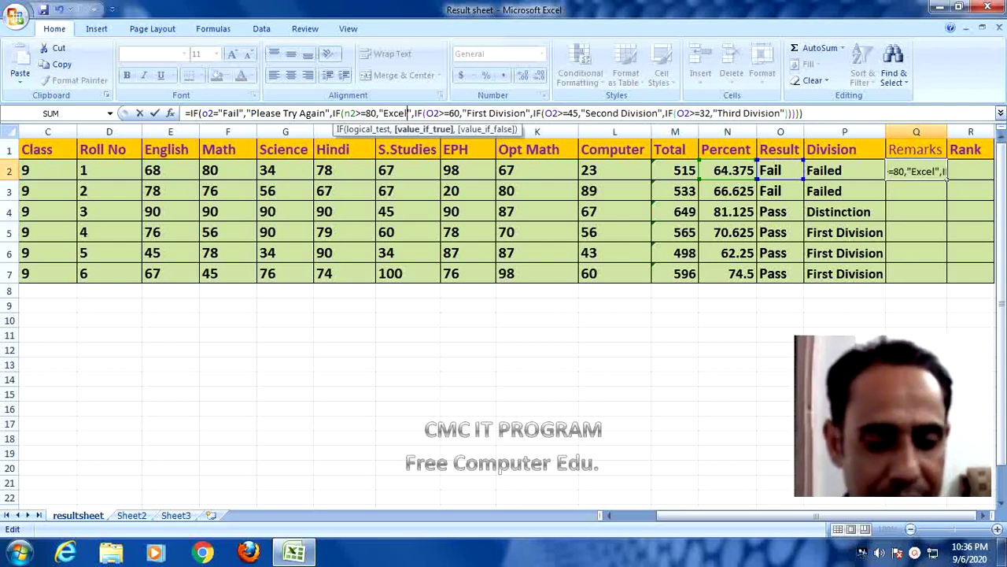
type("lent")
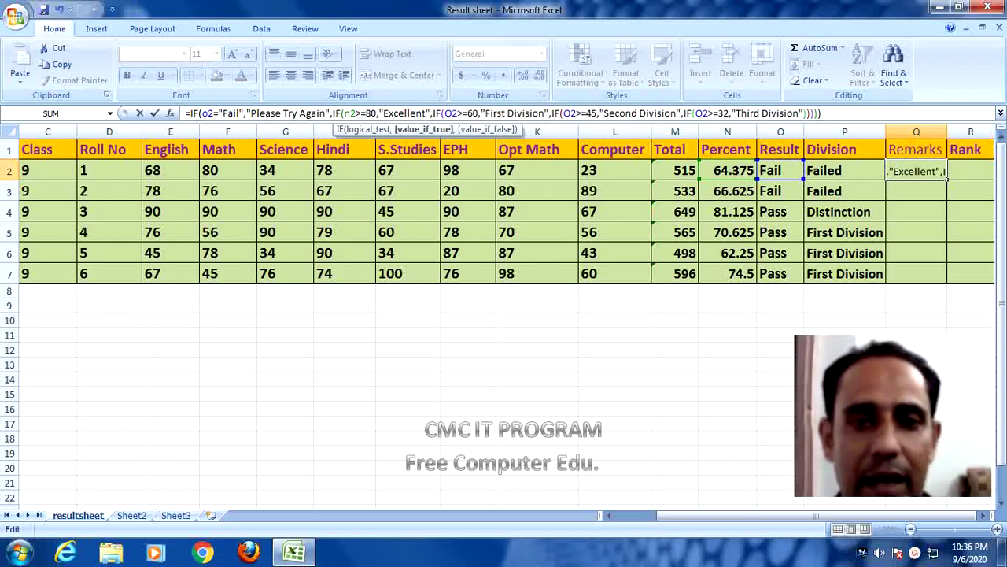
Replace "First Division" with "Very Good" and change O2>=60 to n2>=60.
key("Right")
key("Right")
key("Right")
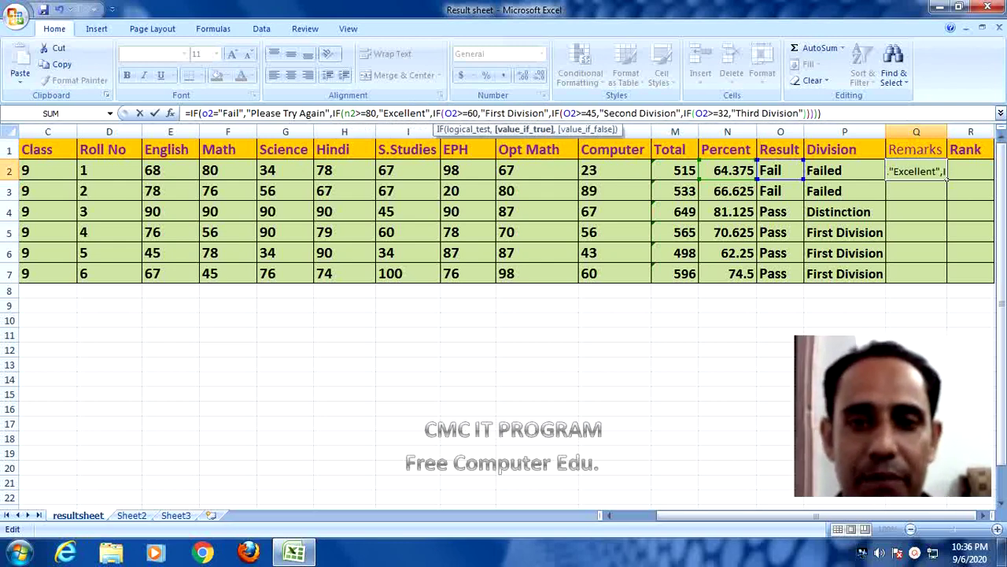
key("BackSpace")
key("BackSpace")
key("BackSpace")
key("BackSpace")
key("BackSpace")
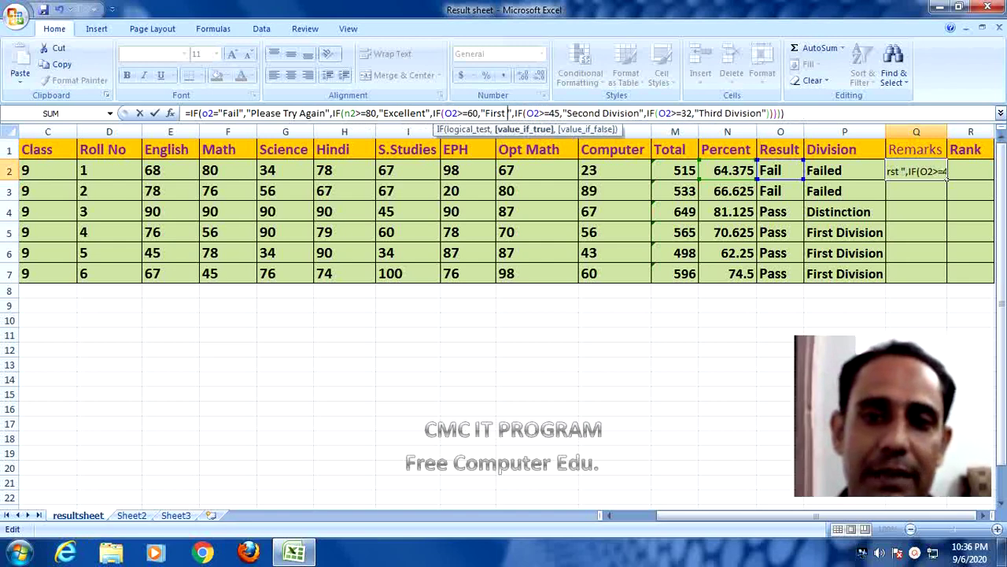
key("BackSpace")
key("BackSpace")
key("BackSpace")
key("BackSpace")
key("BackSpace")
key("BackSpace")
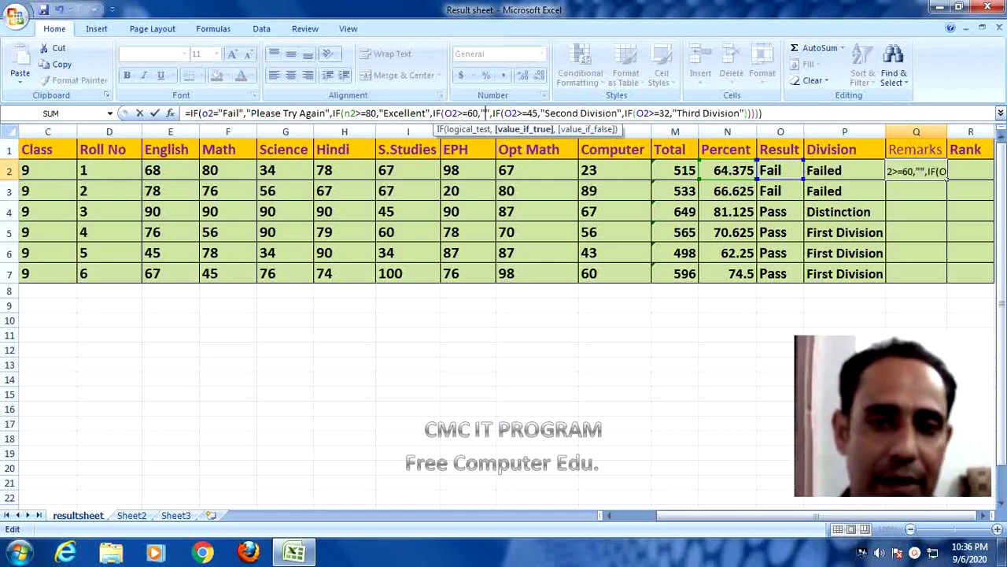
type("Ver")
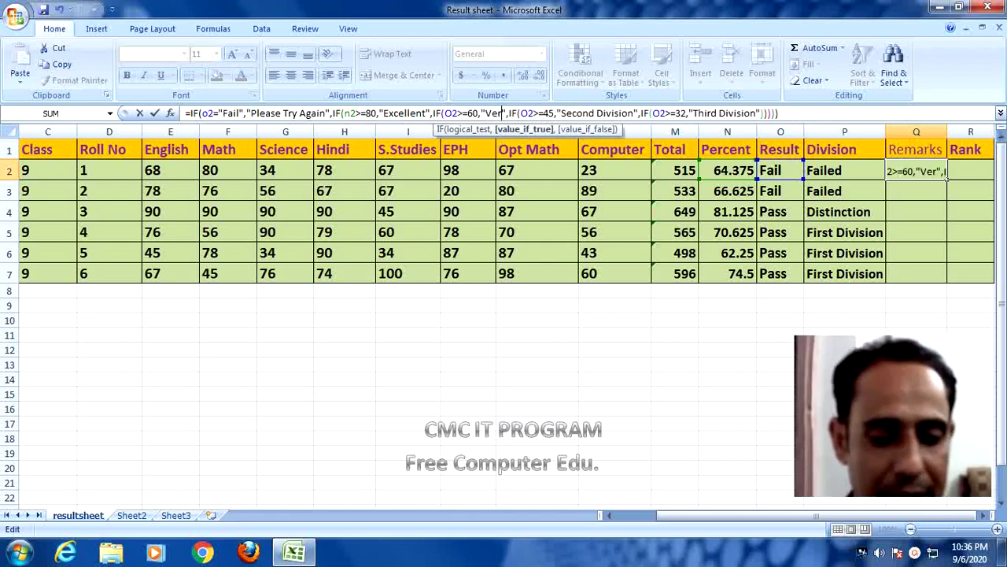
type("y Good")
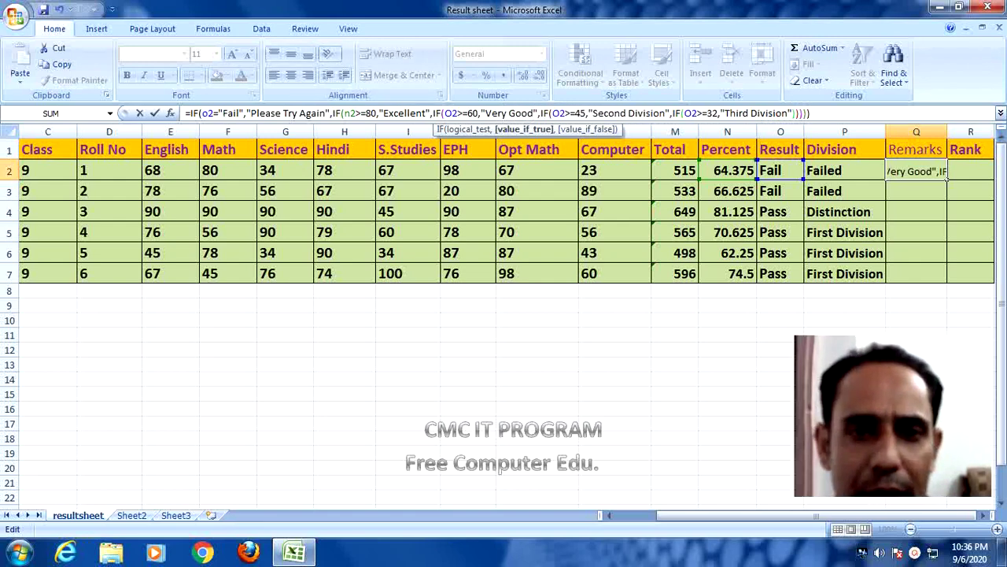
key("BackSpace")
type("n")
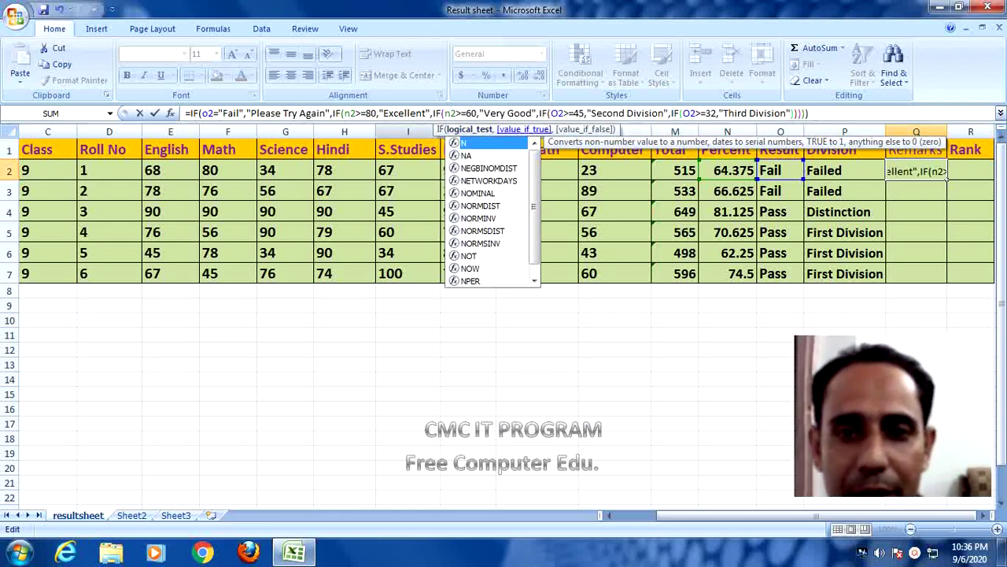
Change the 45-percent tier to n2>=45 giving "Good".
left_click(560, 113)
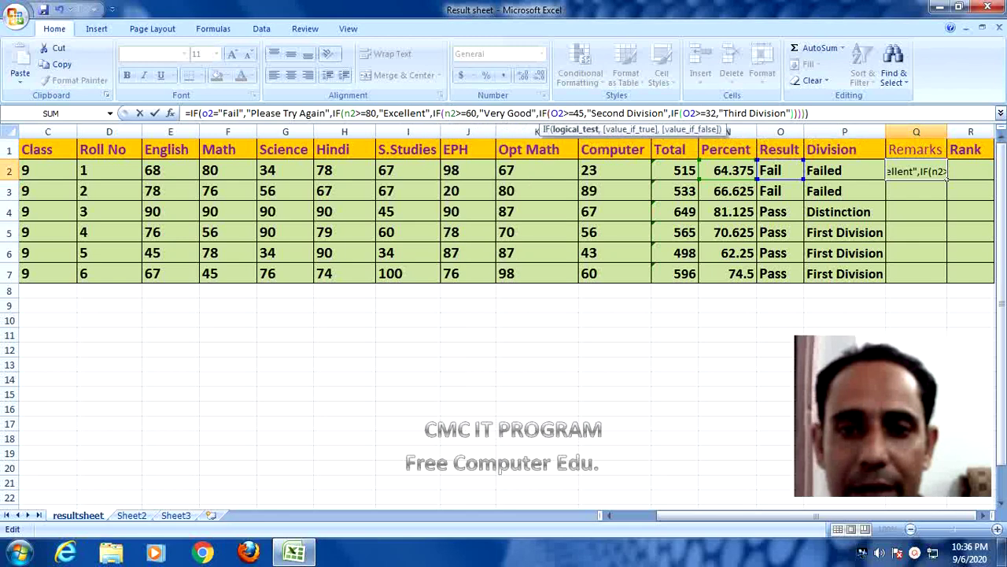
key("BackSpace")
type("n")
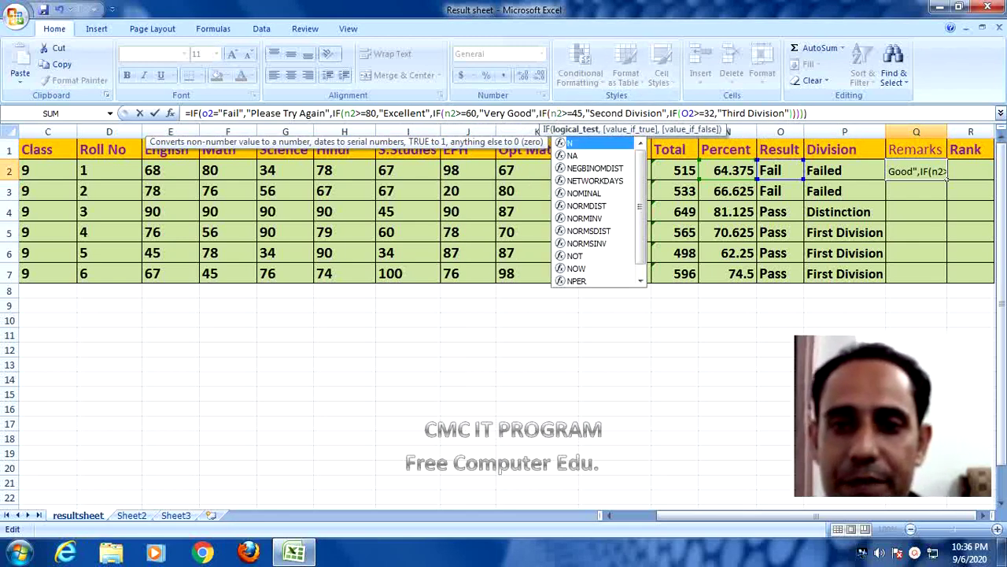
left_click(568, 113)
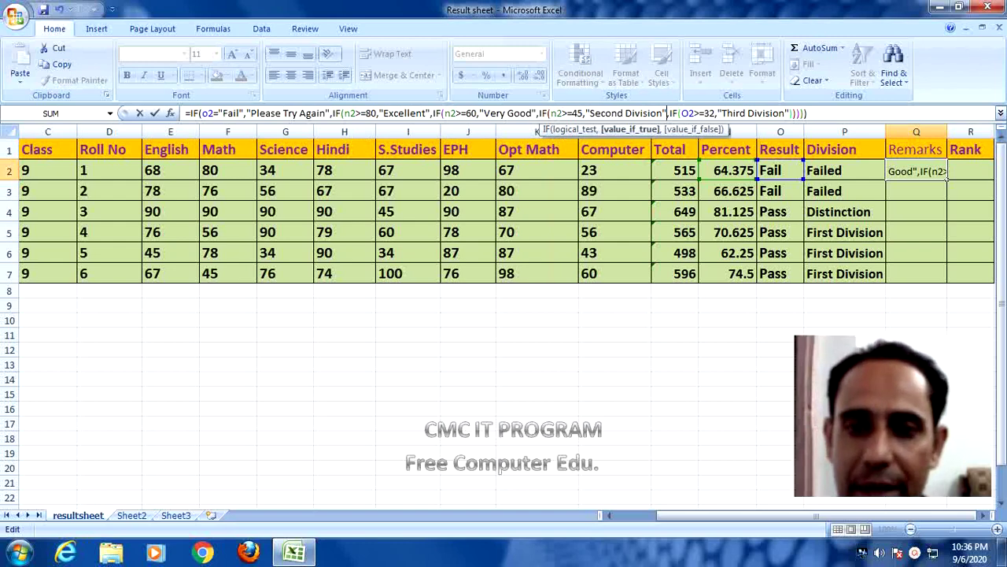
key("BackSpace")
key("BackSpace")
key("BackSpace")
key("BackSpace")
key("BackSpace")
key("BackSpace")
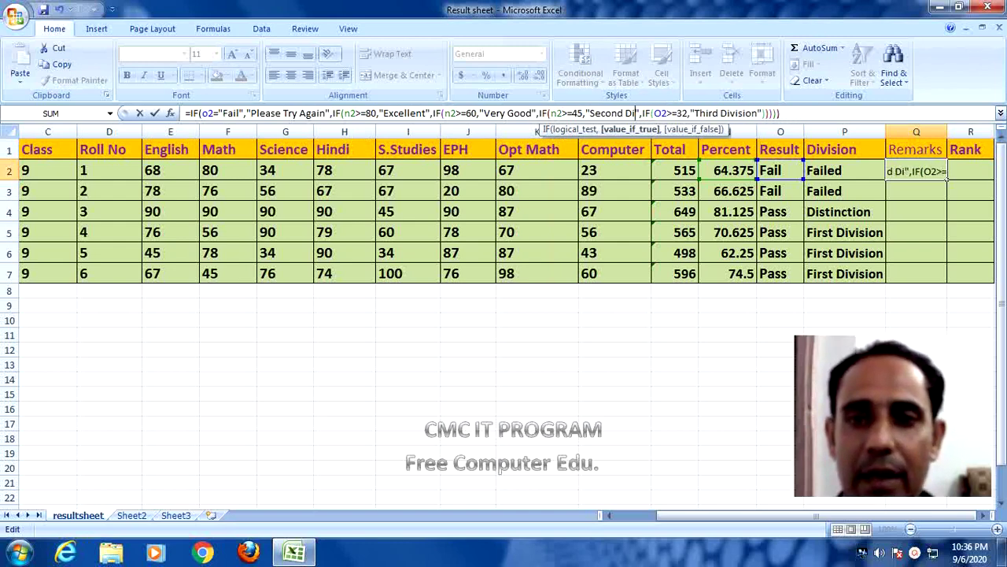
key("BackSpace")
key("BackSpace")
key("BackSpace")
key("BackSpace")
key("BackSpace")
key("BackSpace")
key("BackSpace")
key("BackSpace")
key("BackSpace")
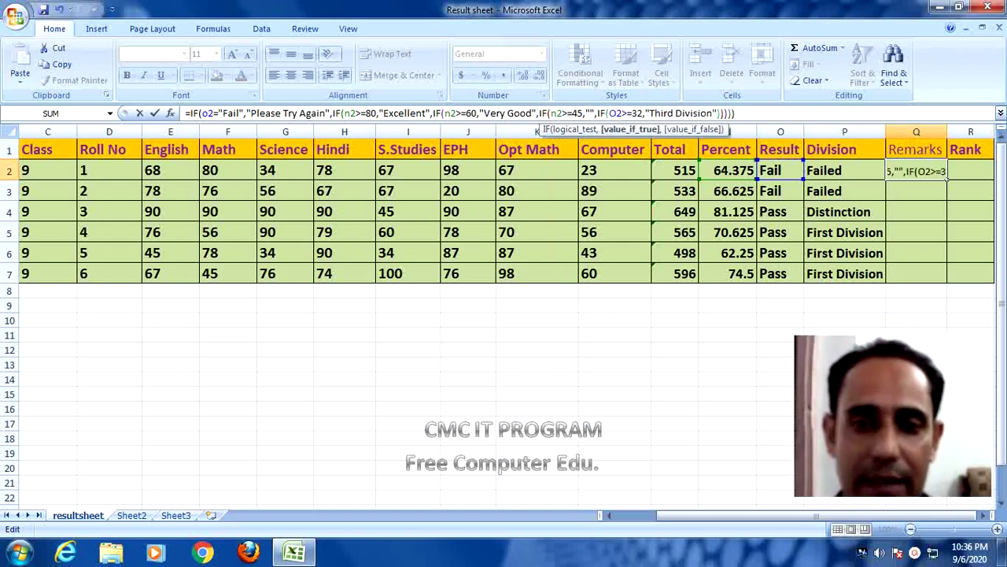
type("Good")
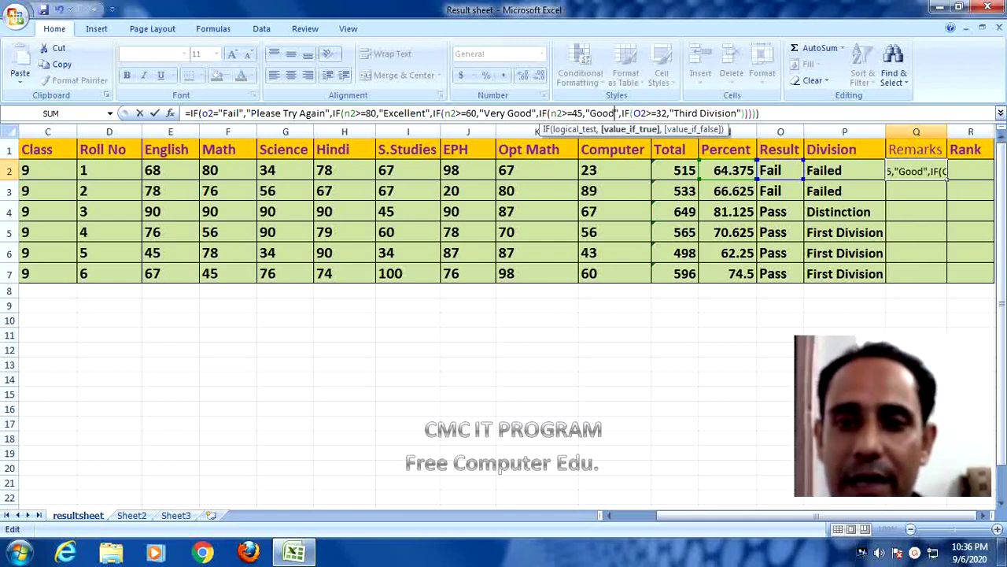
Change the 32-percent tier to n2>=32 giving "Satisfactory" and commit the formula.
key("BackSpace")
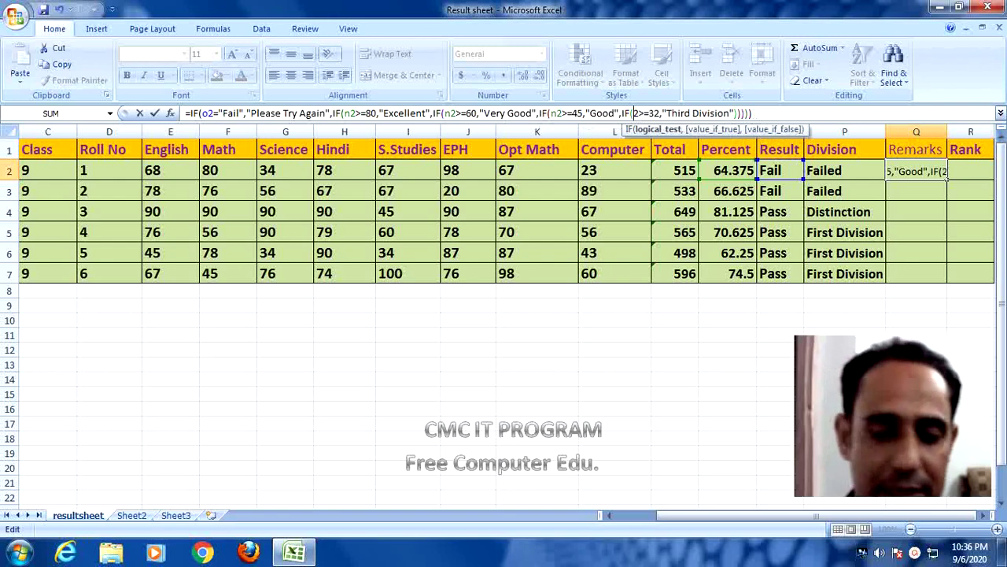
type("n")
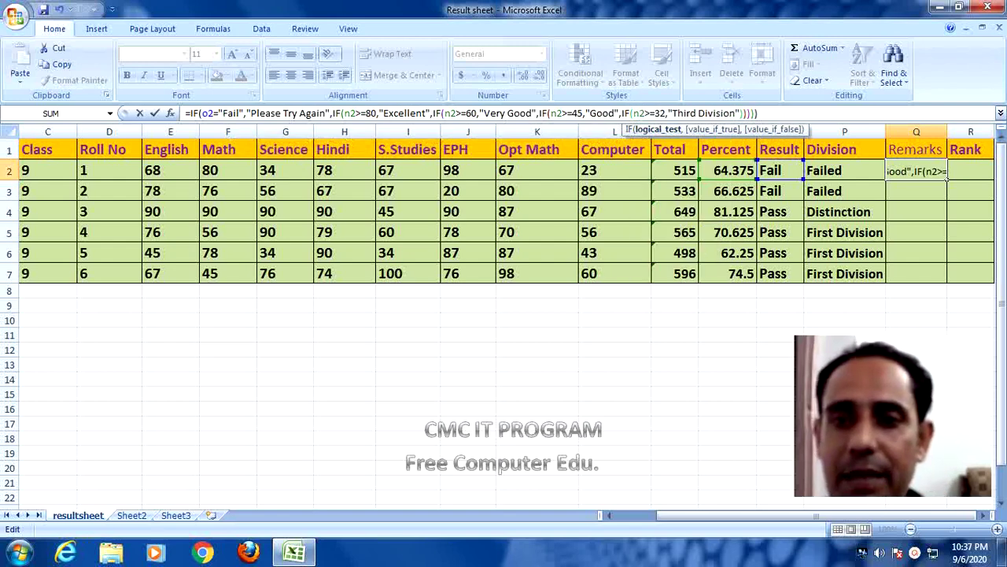
left_click(734, 112)
key("BackSpace")
key("BackSpace")
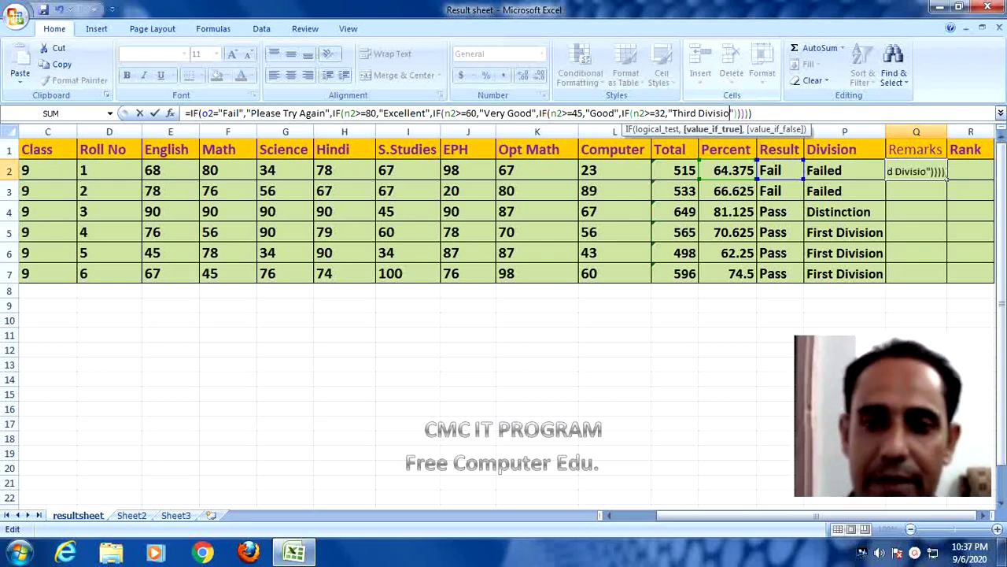
key("BackSpace")
key("BackSpace")
key("BackSpace")
key("BackSpace")
key("BackSpace")
key("BackSpace")
key("BackSpace")
key("BackSpace")
key("BackSpace")
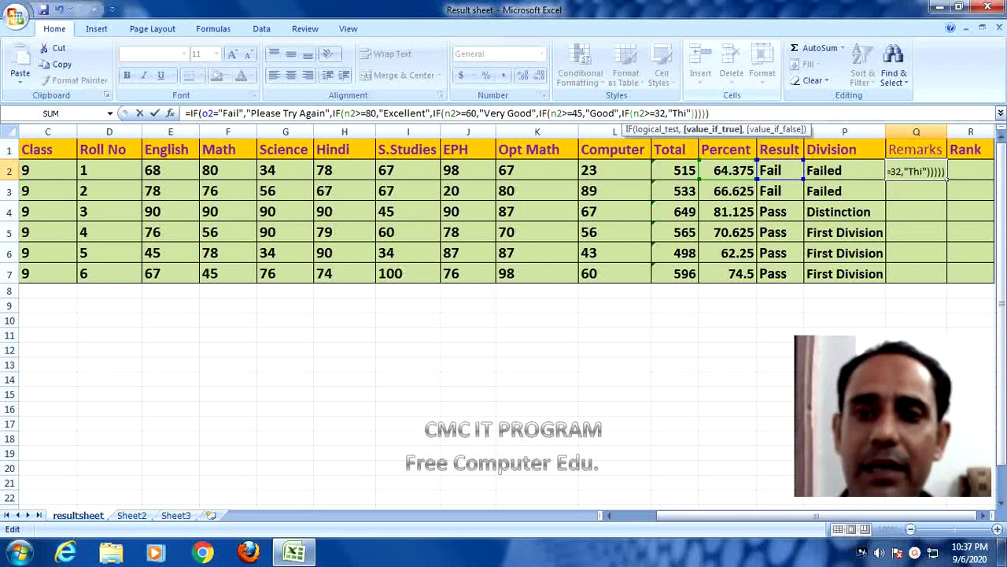
key("BackSpace")
key("BackSpace")
key("BackSpace")
type("Sa")
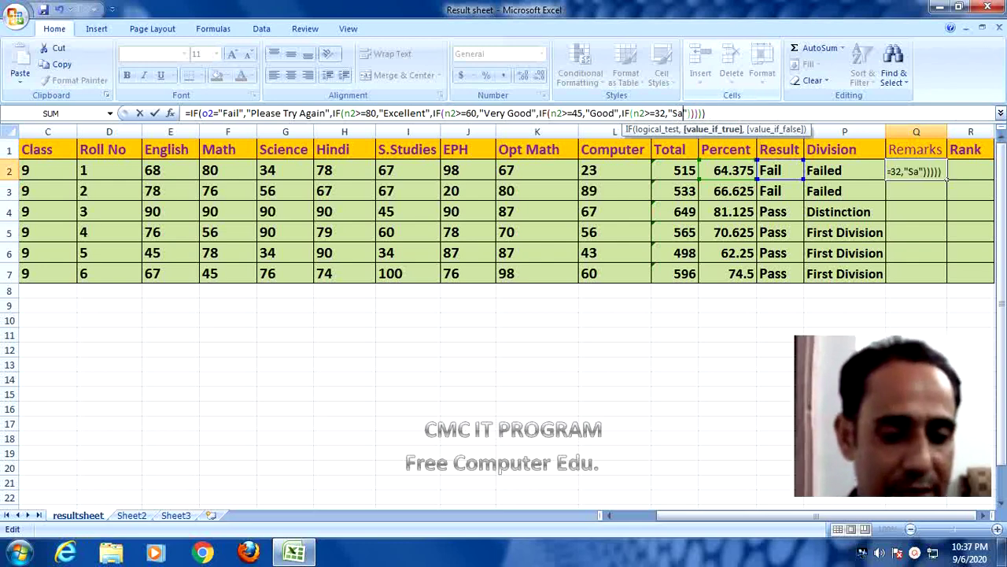
type("tisfa")
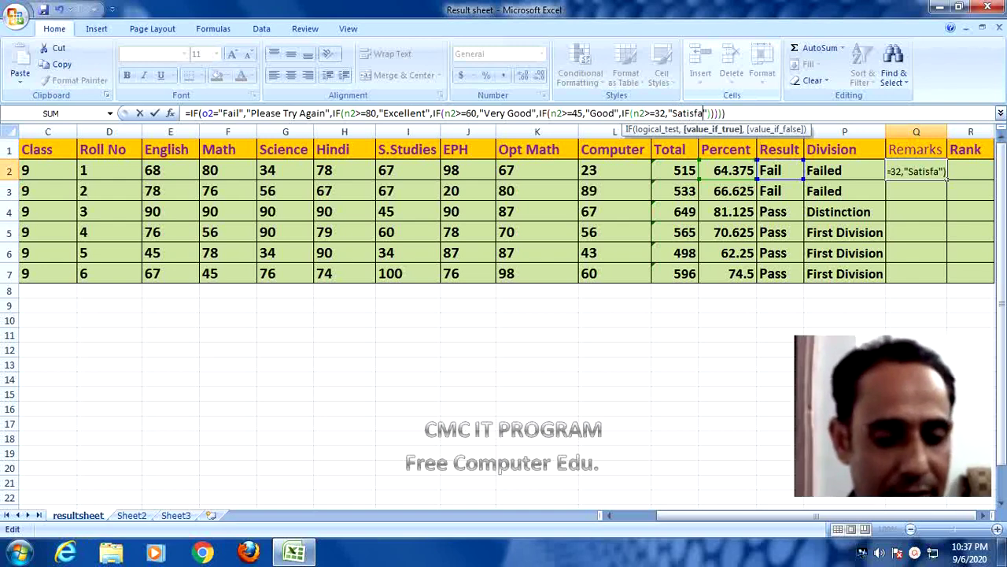
type("ctory")
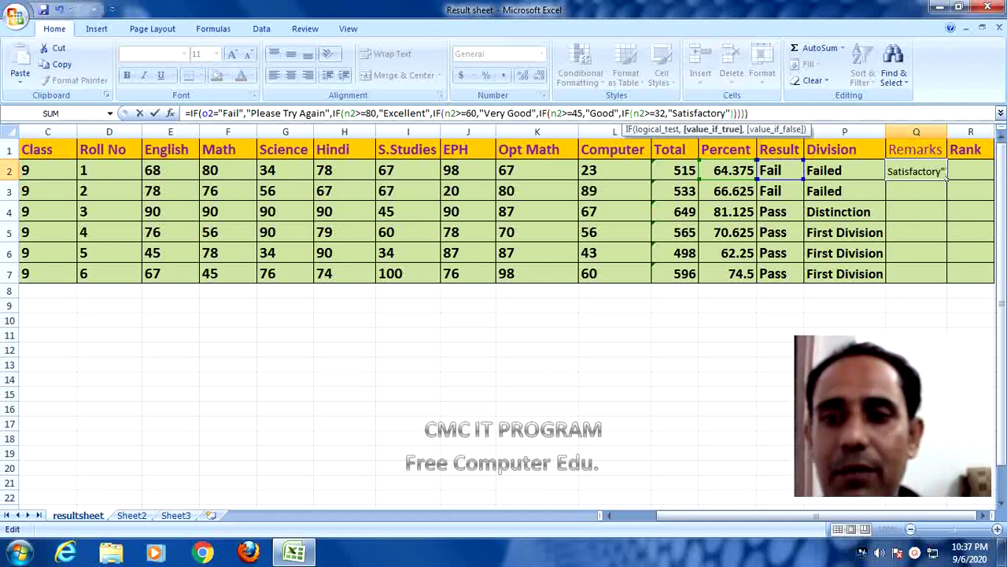
key("Return")
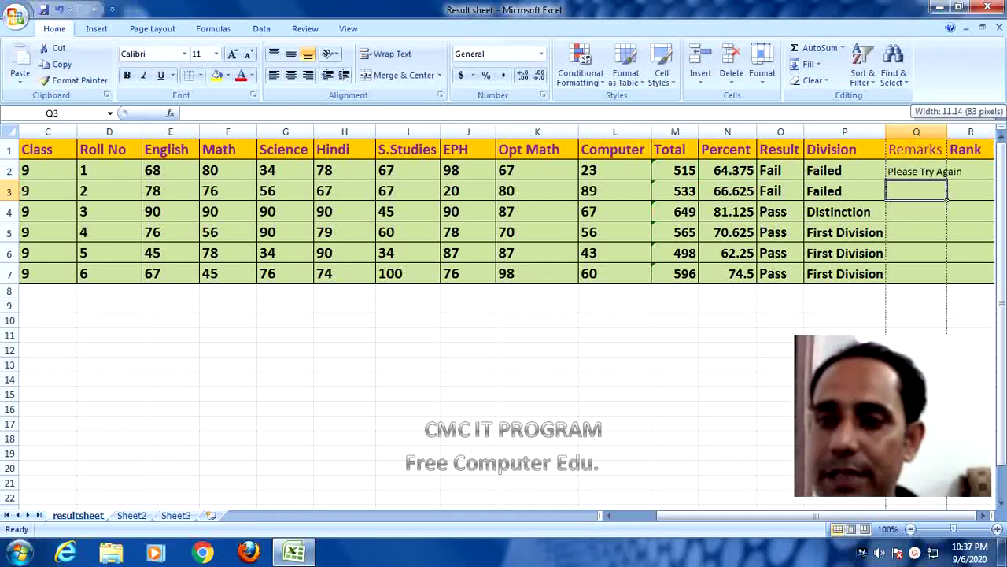
Widen column Q and fill the Remarks formula from Q2 down to Q7.
left_click_drag(947, 131, 962, 131)
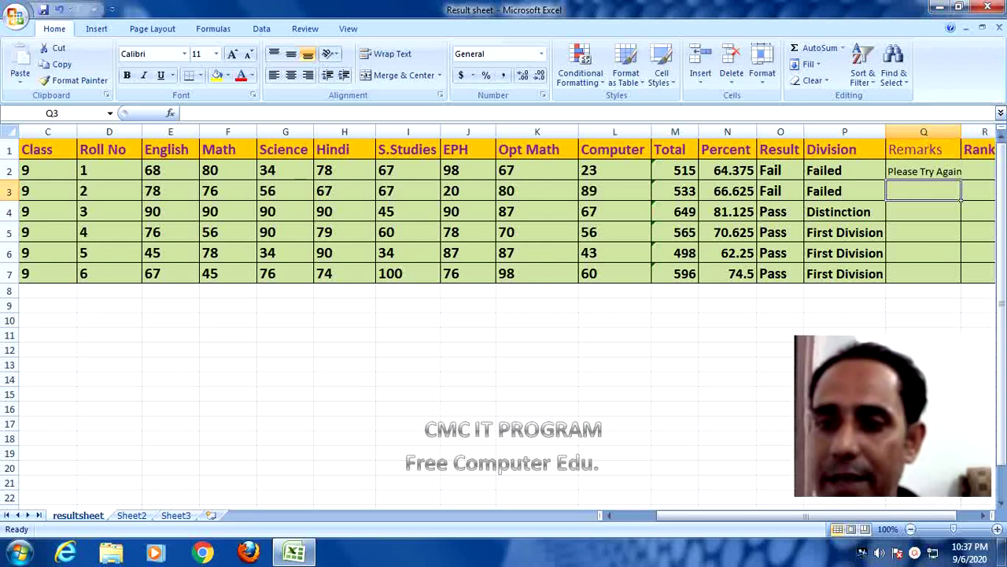
left_click(959, 177)
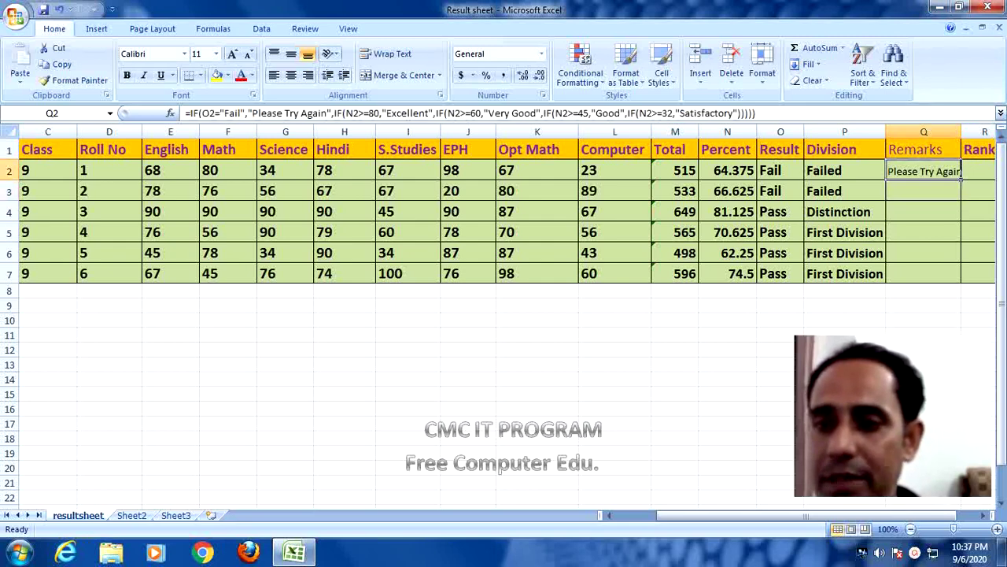
left_click_drag(961, 178, 960, 281)
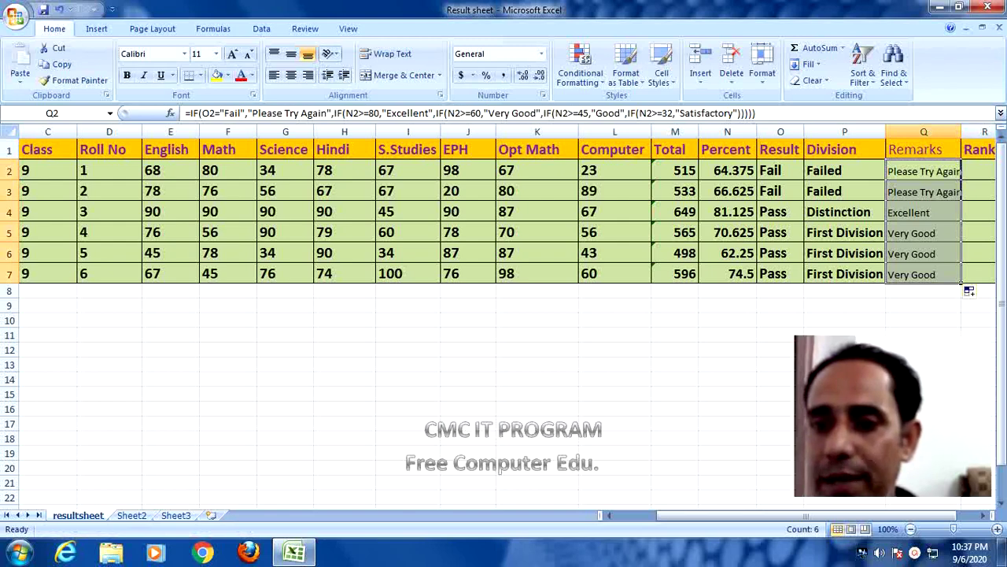
left_click_drag(921, 150, 980, 149)
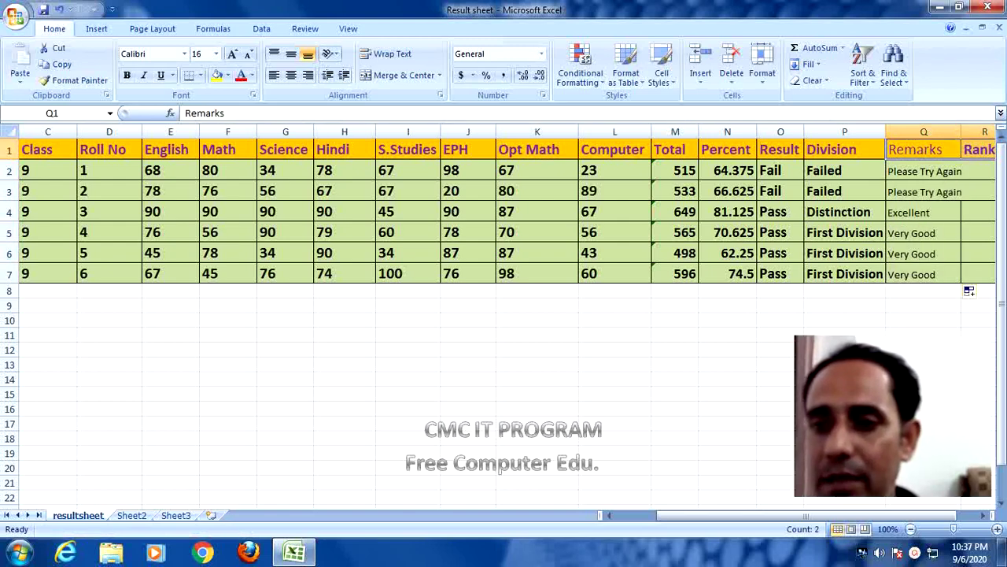
Make the Remarks cells Q2:Q7 bold at font size 14, matching the Division column.
left_click_drag(961, 131, 965, 131)
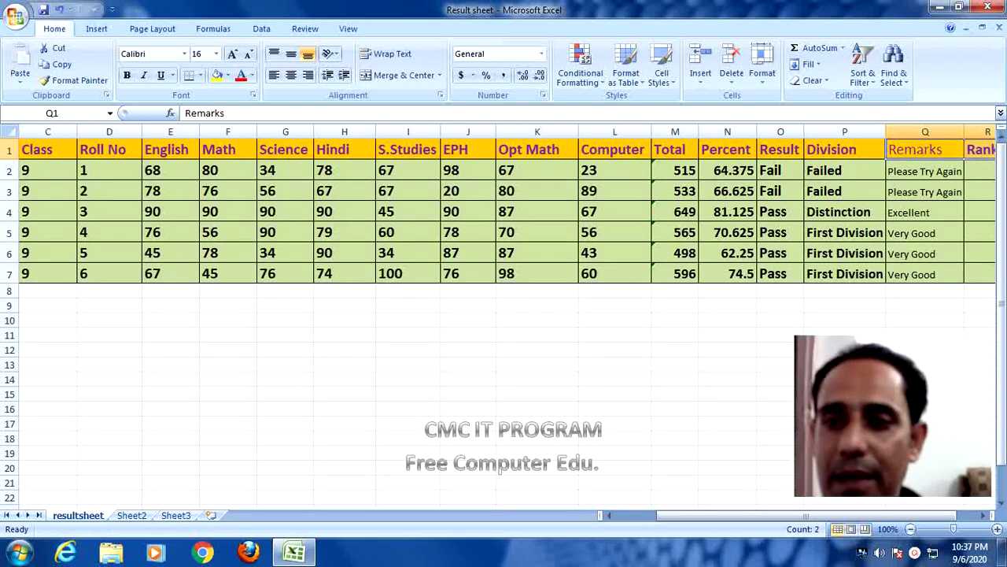
left_click_drag(924, 170, 925, 274)
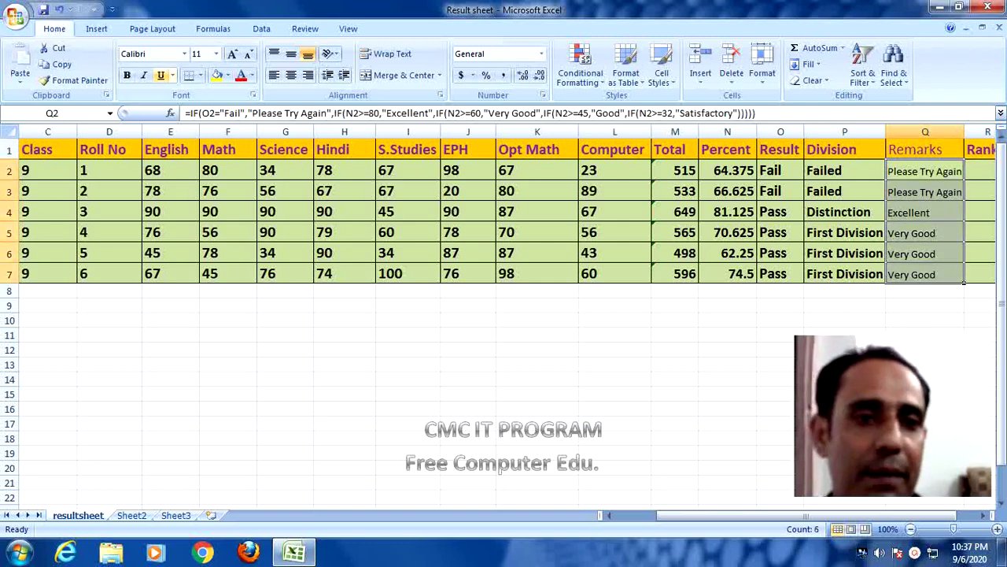
left_click(216, 54)
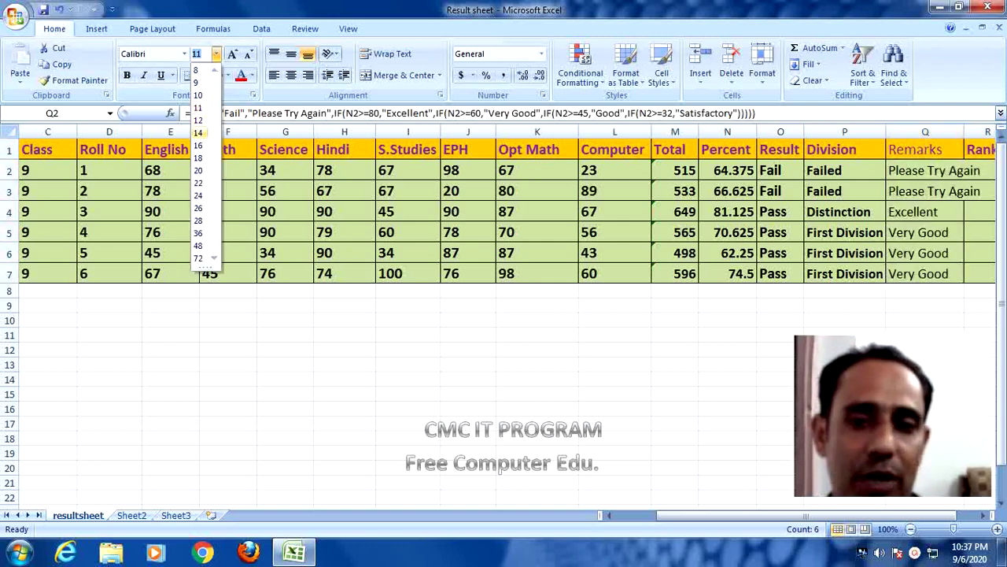
left_click(199, 132)
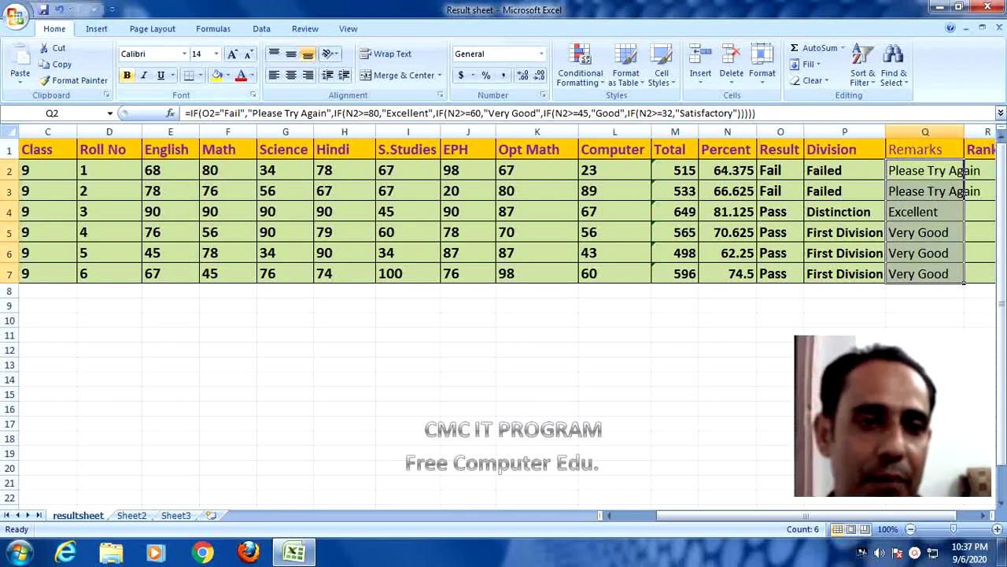
left_click(126, 74)
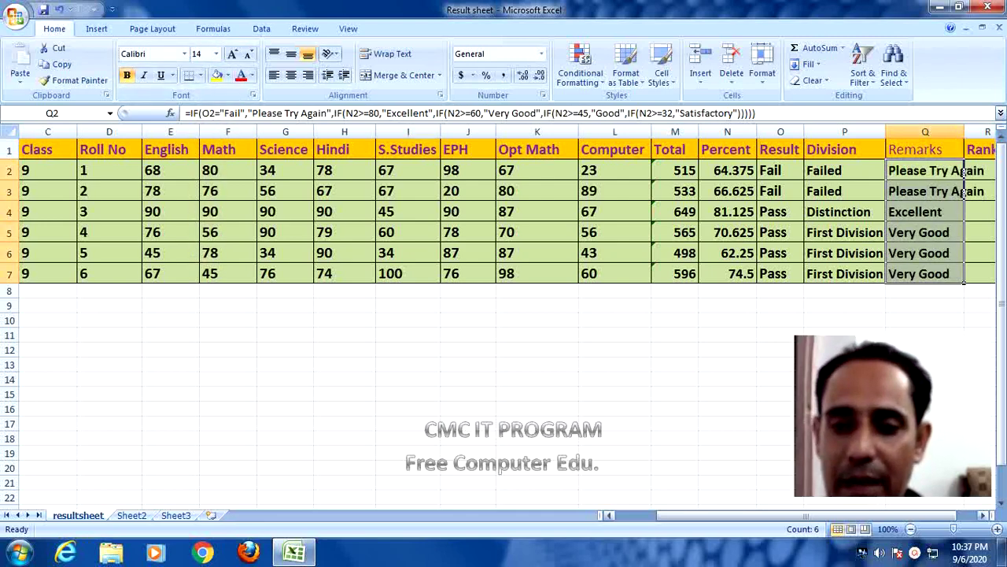
left_click_drag(740, 515, 759, 515)
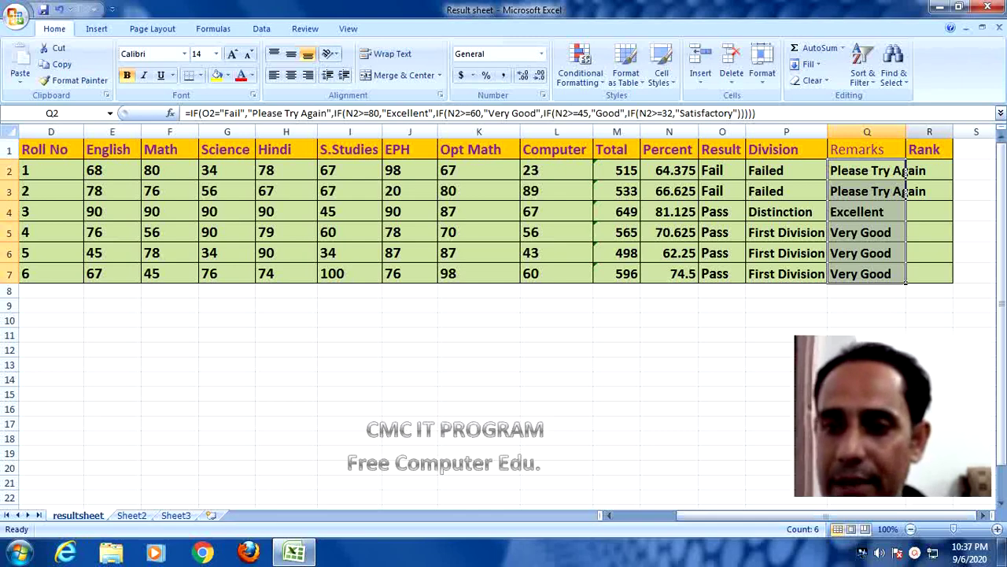
Widen column Q to 21.29 so 'Please Try Again' shows in full.
left_click(928, 149)
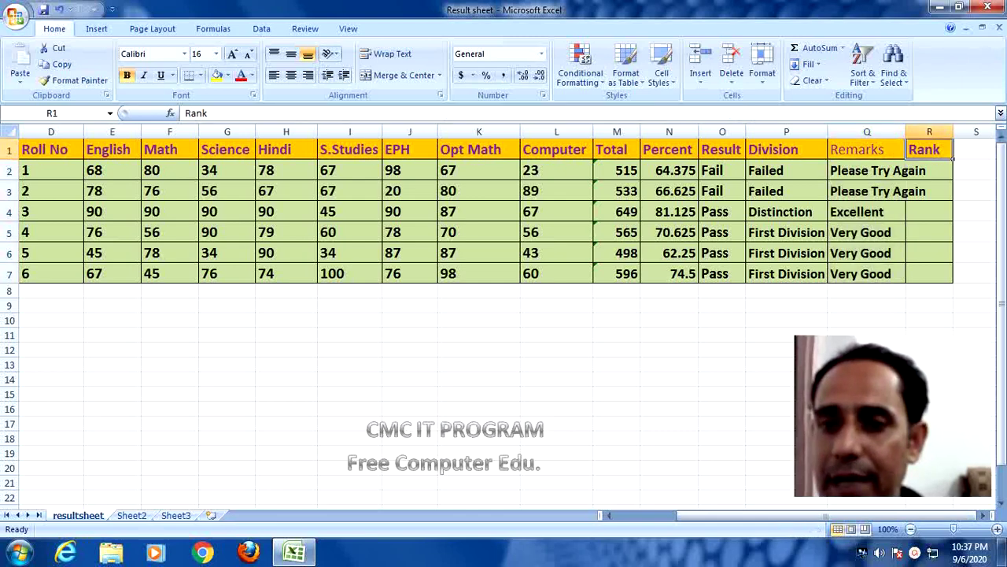
left_click_drag(906, 132, 925, 133)
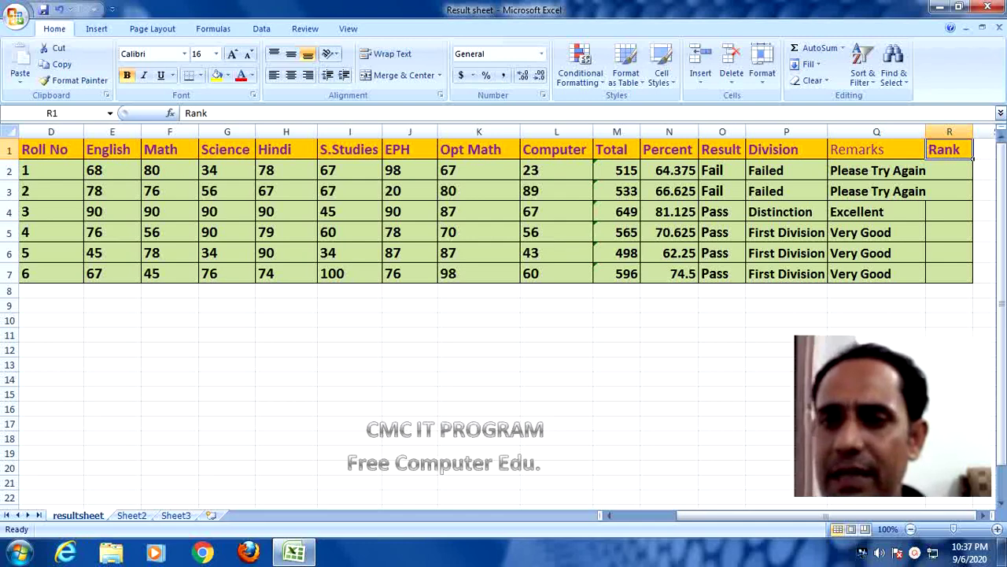
left_click(973, 199)
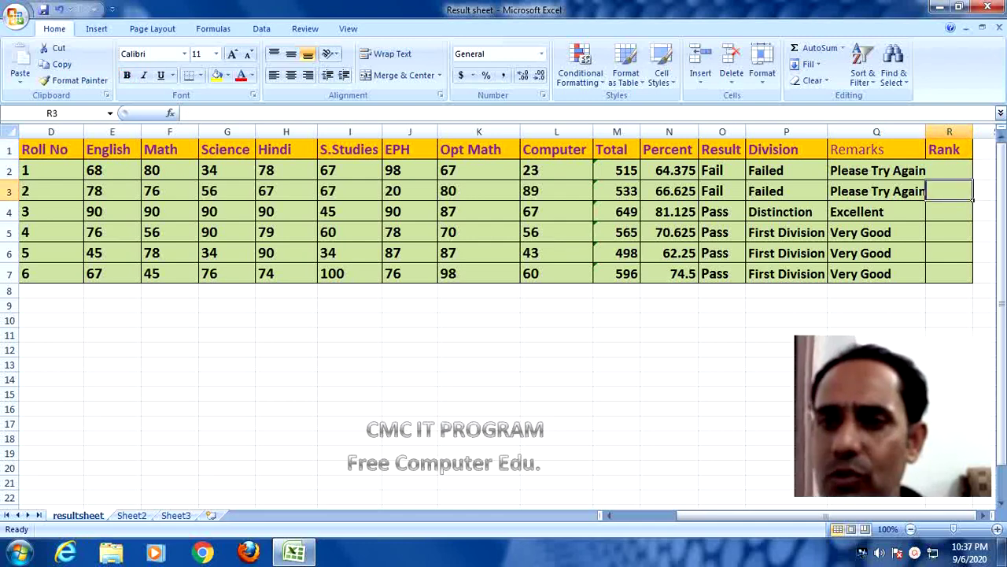
left_click_drag(926, 132, 941, 132)
left_click(964, 170)
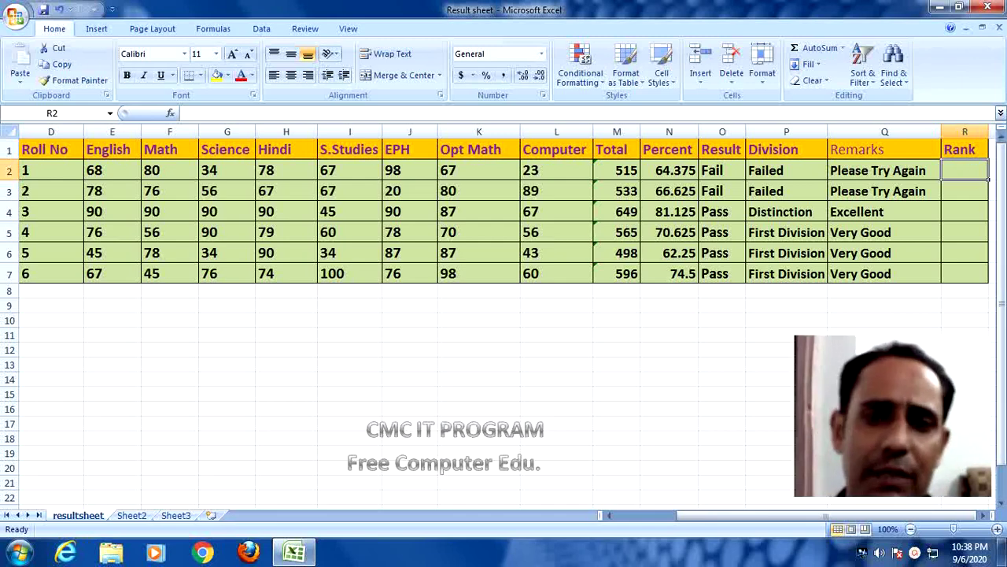
Enter =RANK(M2,$M$2:$M$7) in R2, which ranks the first student 5.
type("=")
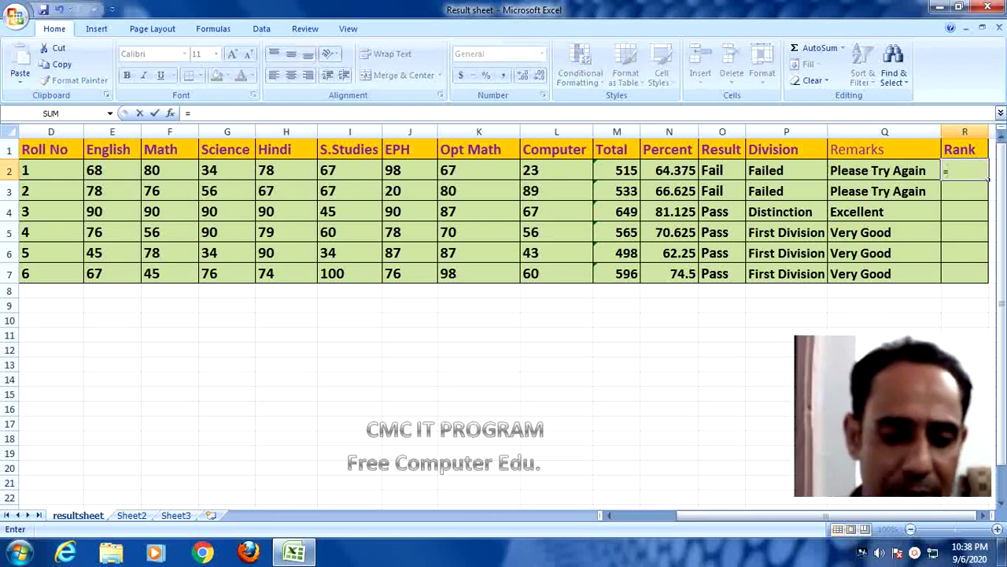
type("ran")
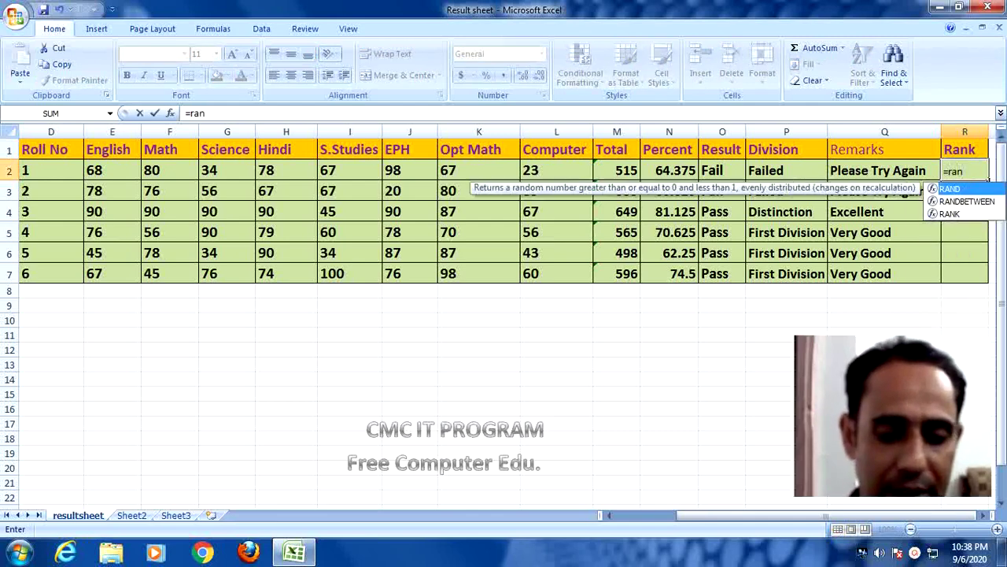
type("k(")
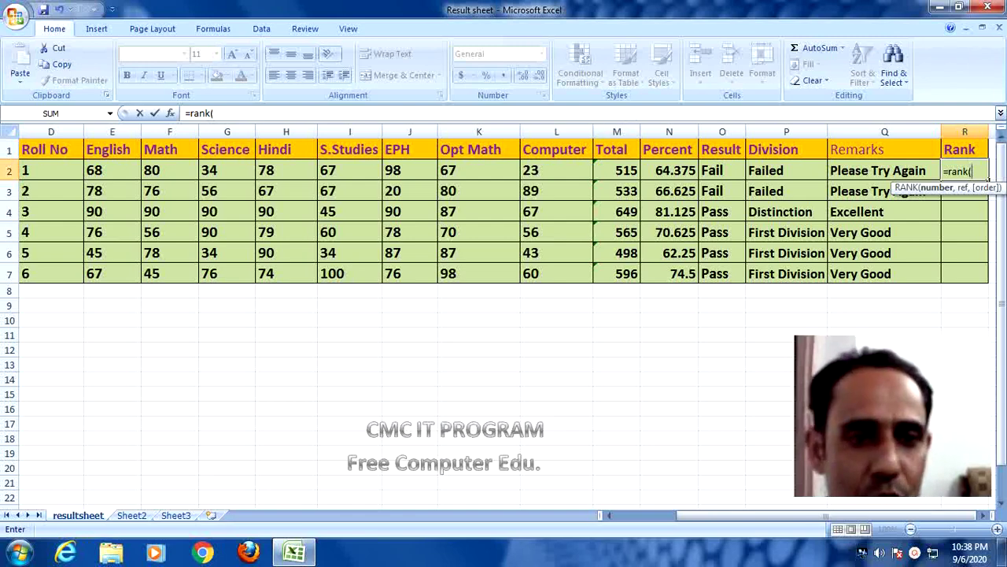
type("m")
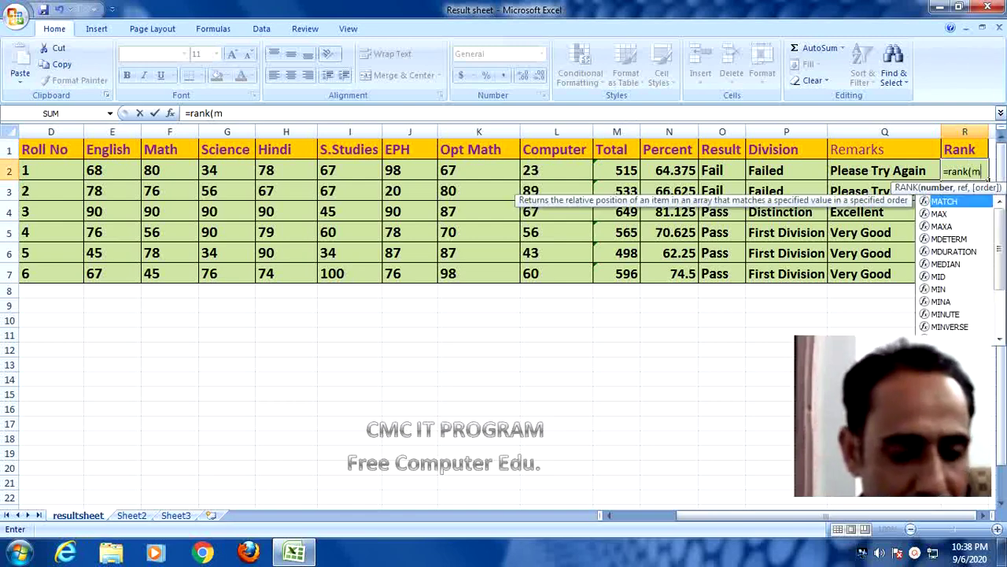
type("2")
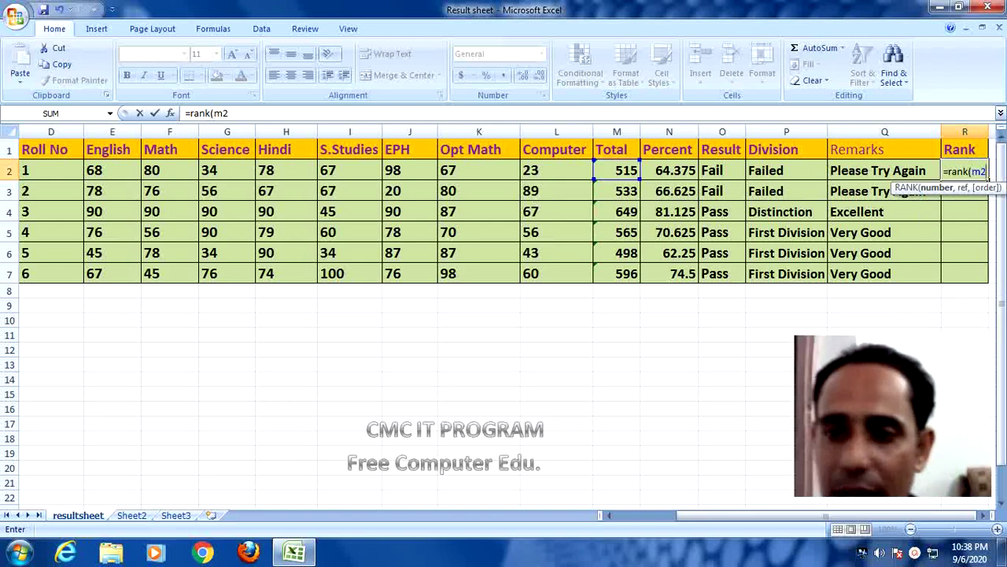
type(",")
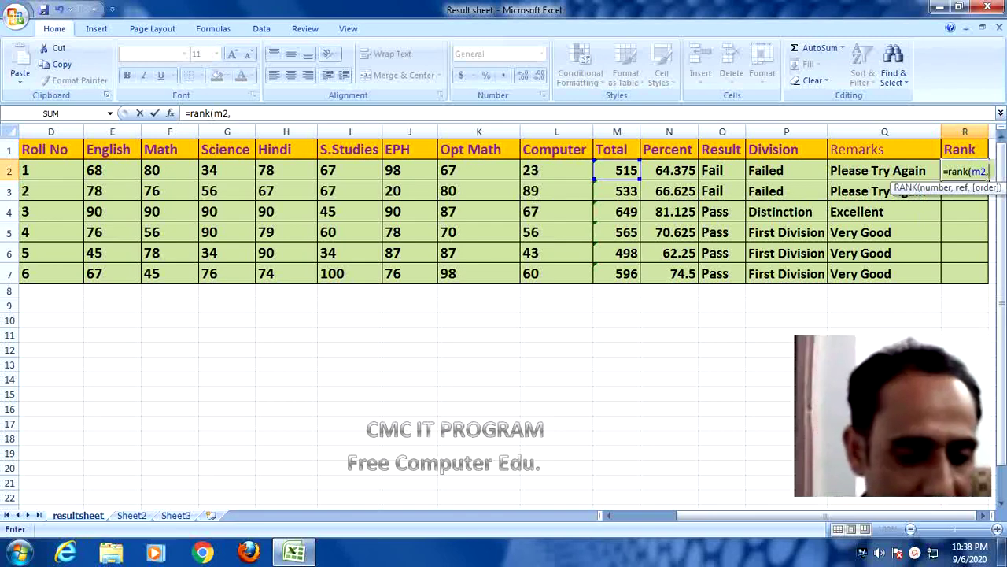
type("$m$2")
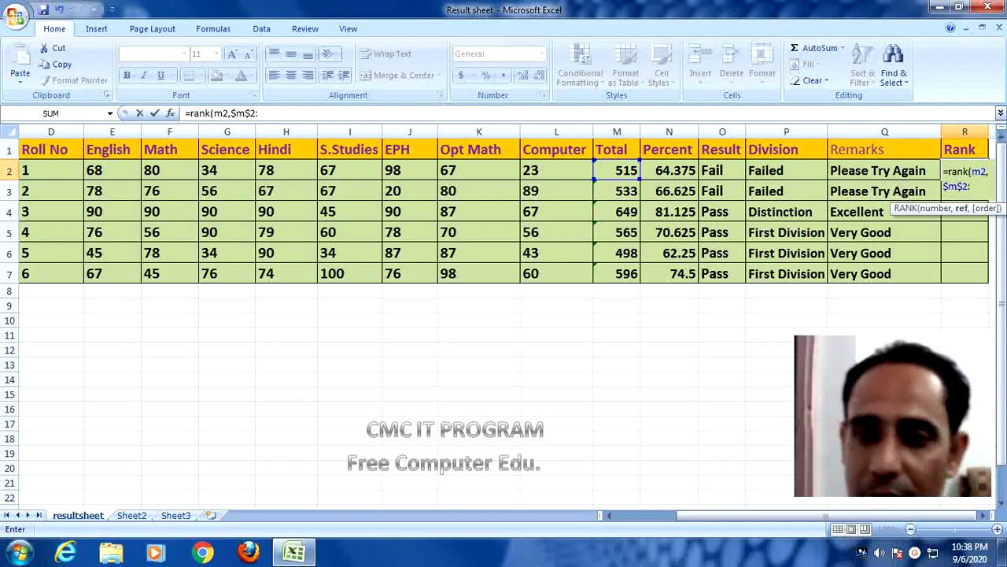
type(":")
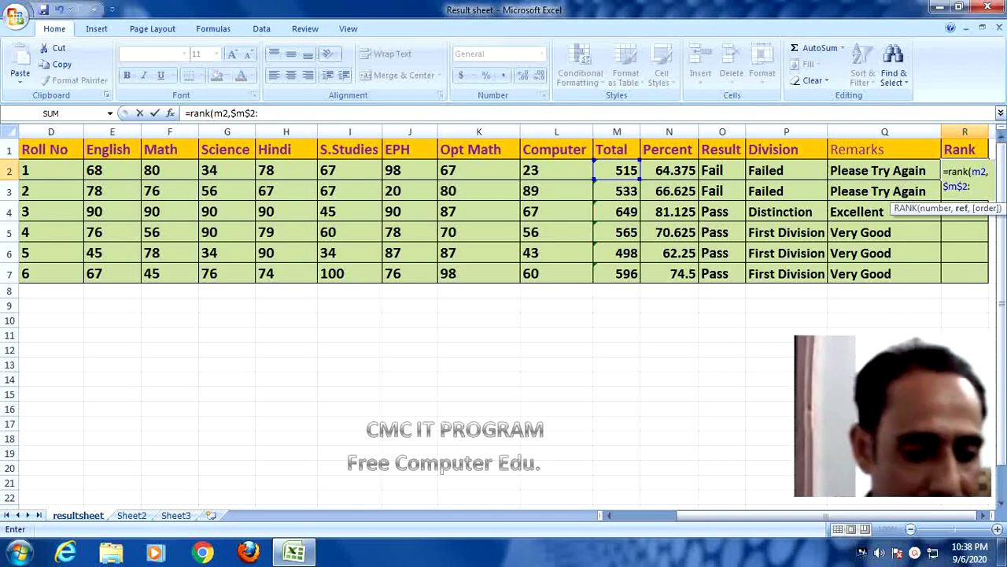
type("$m")
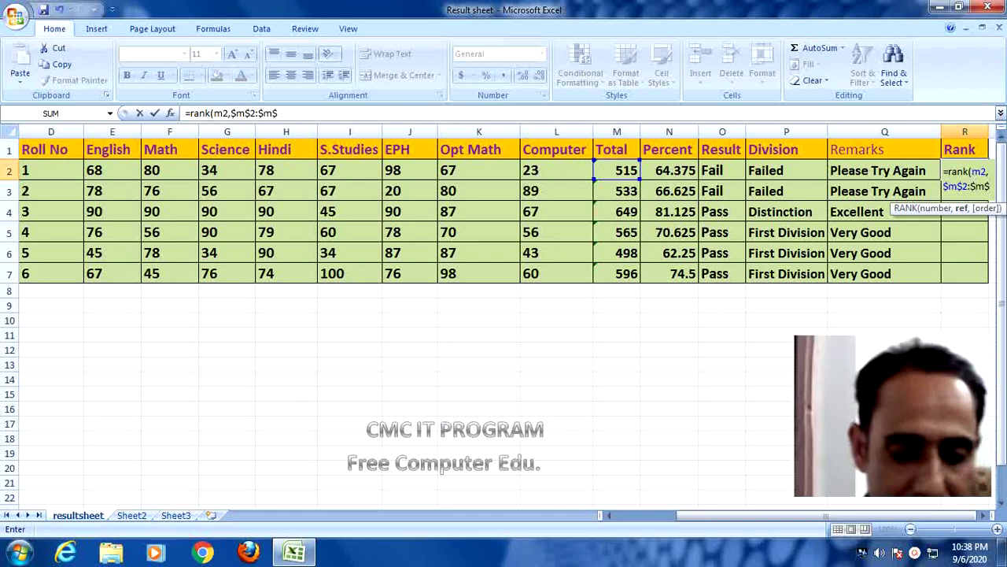
type("$7)")
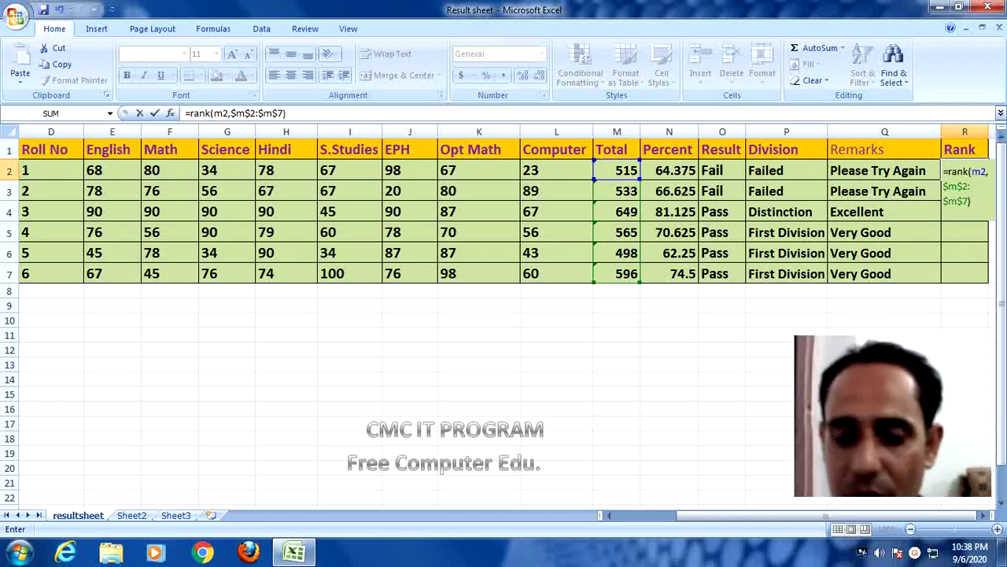
key("Return")
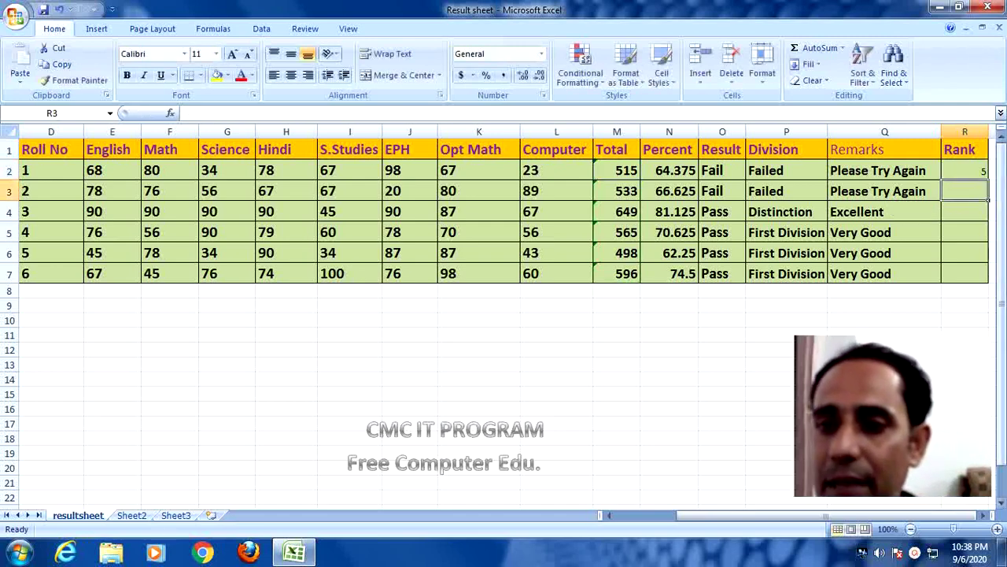
Fill the rank formula down to R7, giving ranks 5, 4, 1, 3, 6, 2.
left_click(965, 170)
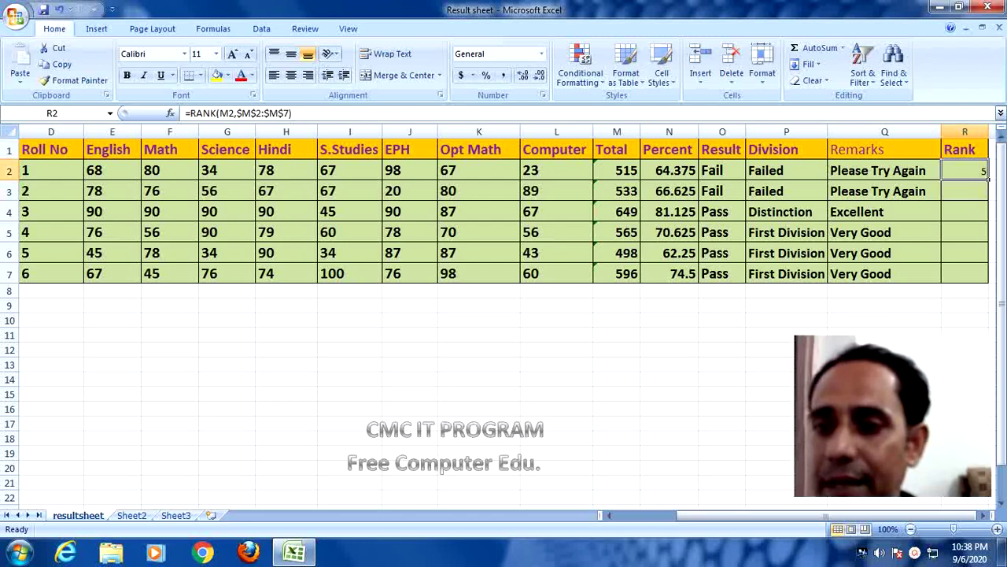
left_click_drag(987, 179, 987, 282)
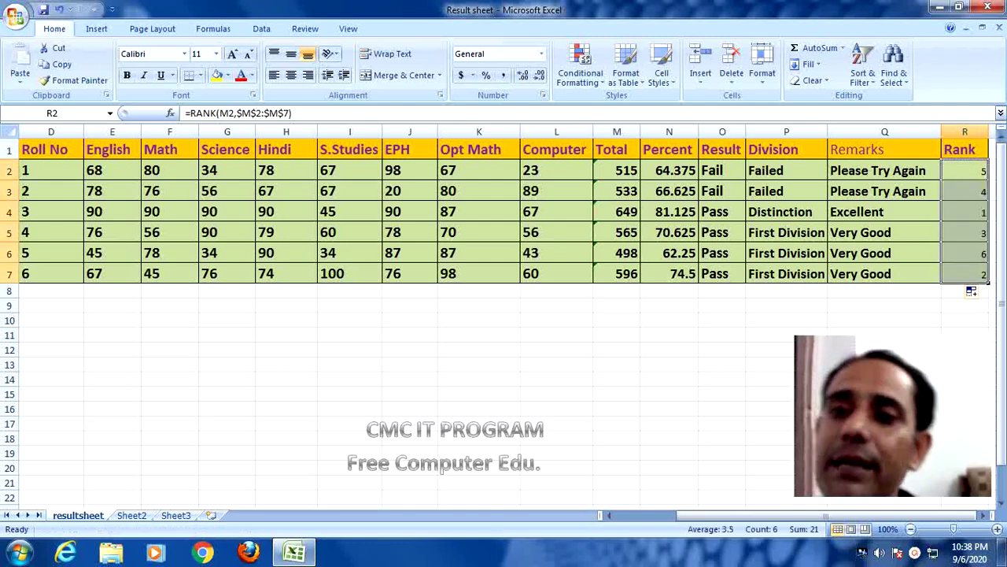
left_click(884, 305)
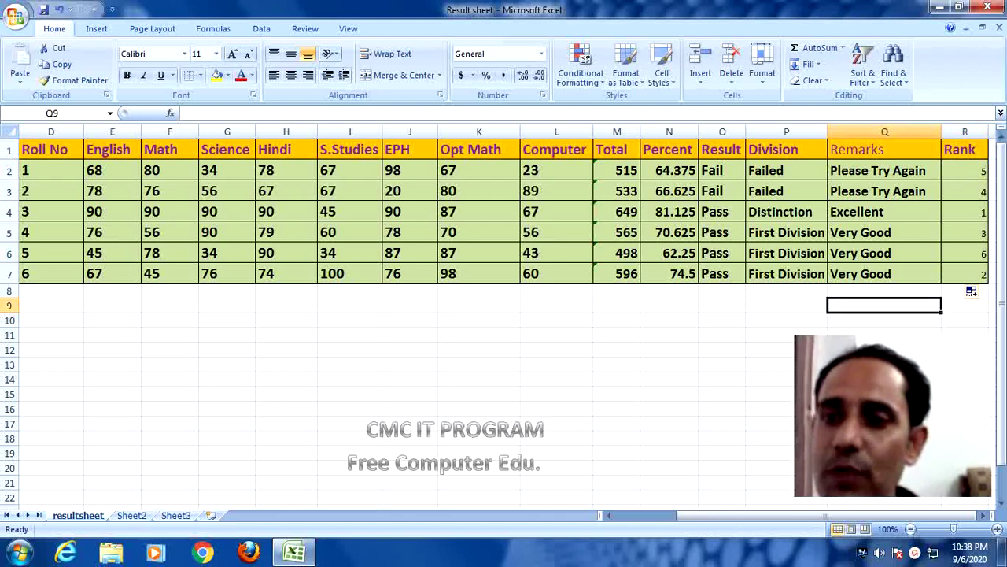
Clear all rank values from R2:R7.
left_click(965, 170)
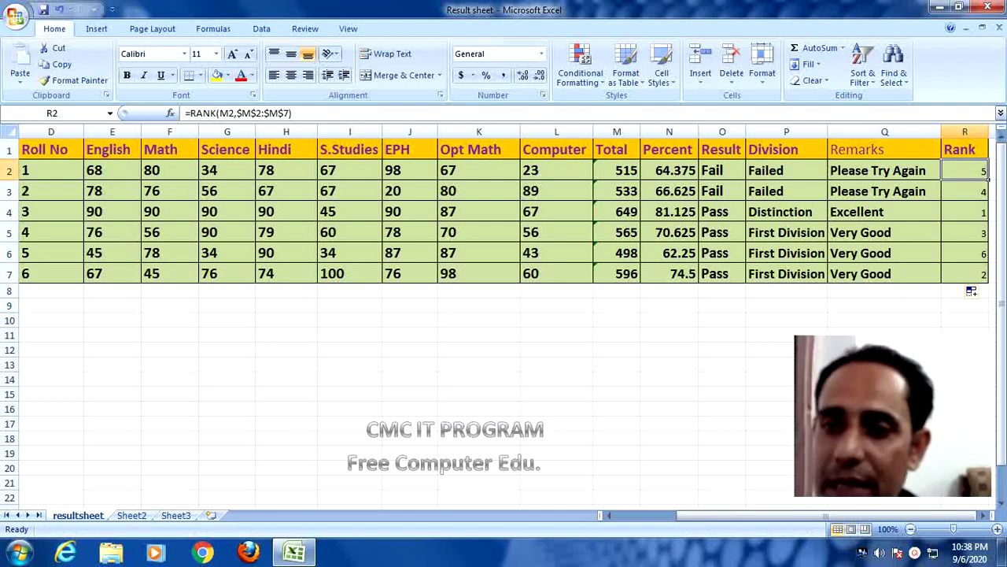
left_click_drag(976, 173, 975, 277)
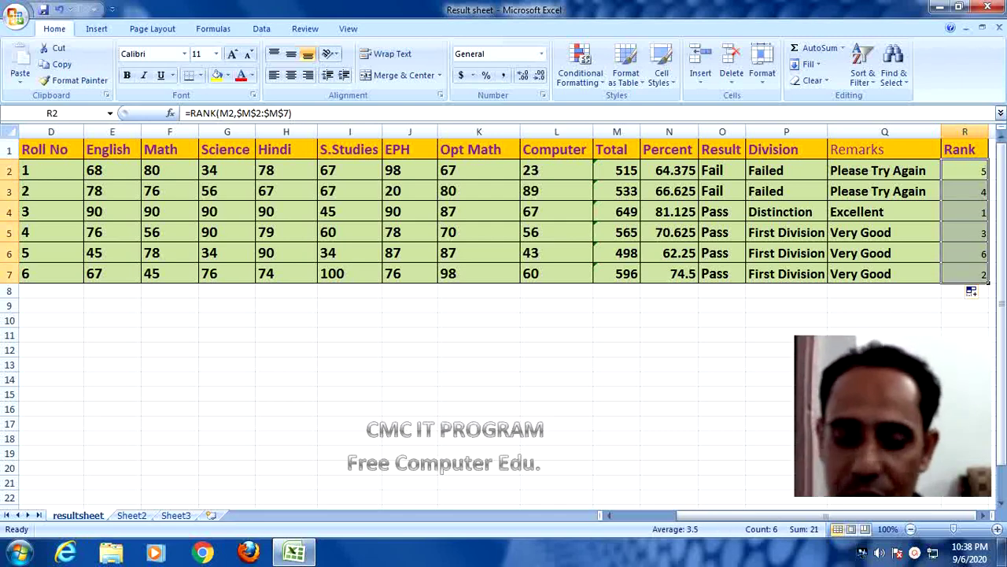
key("Delete")
Enter =IF(O2="Fail"," ",RANK(M2,$M$2:$M$7)) in R2, leaving failed roll 1 blank.
left_click(965, 170)
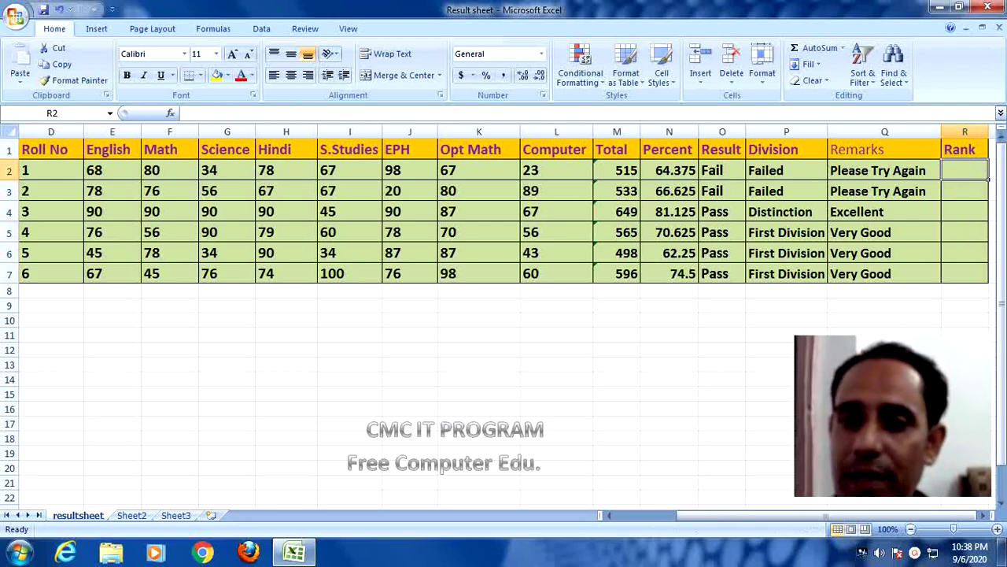
type("=i")
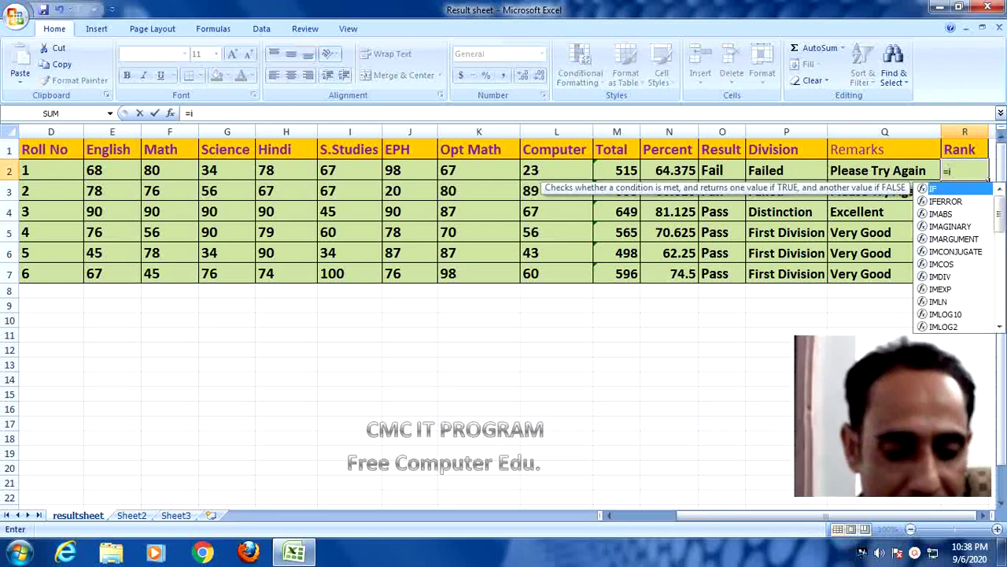
type("f(")
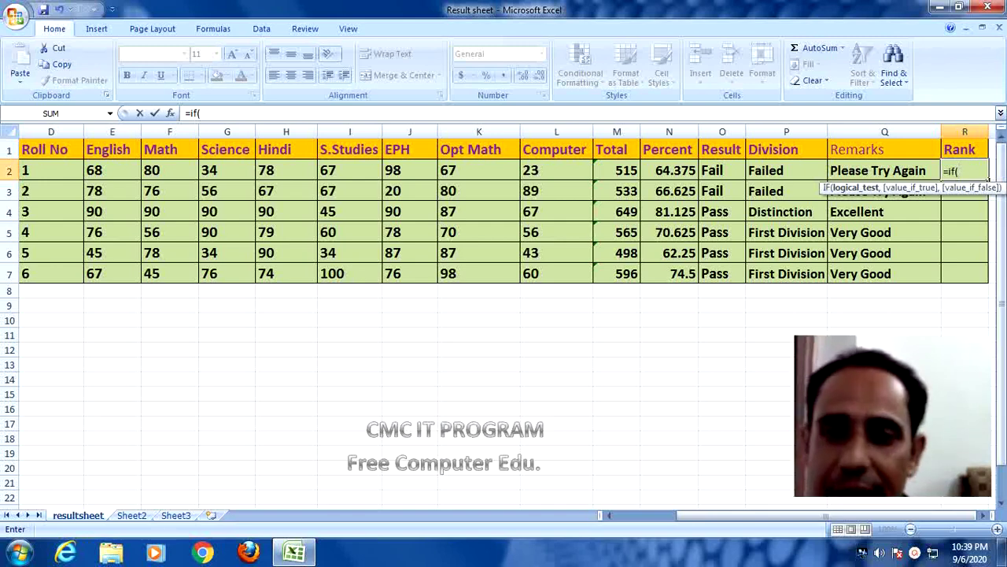
left_click(722, 170)
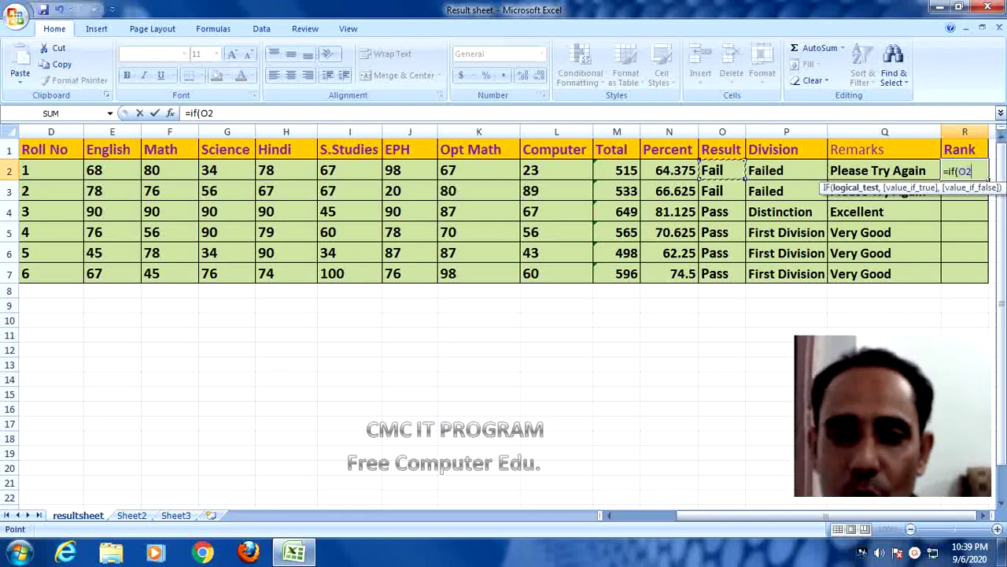
type("=\"")
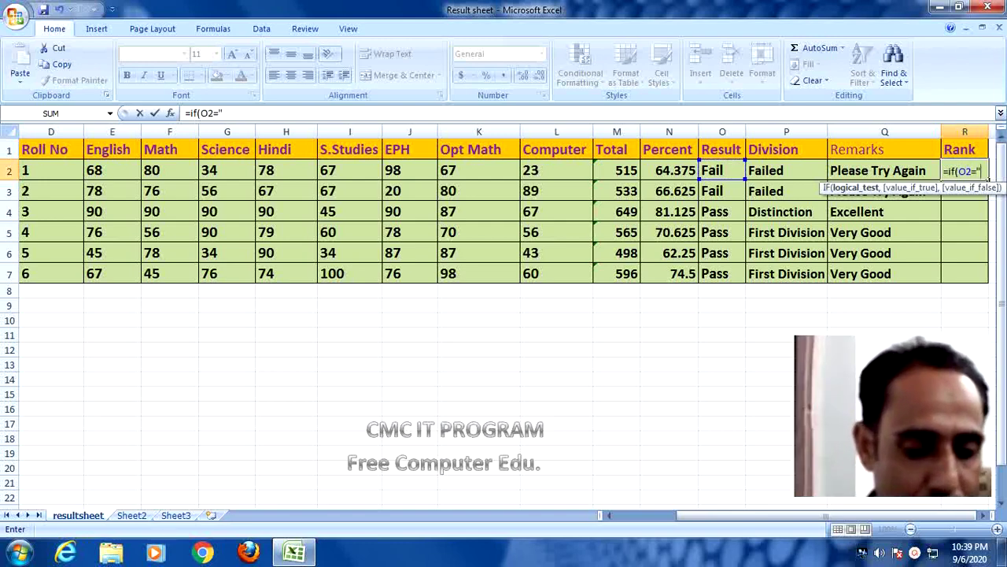
type("Fail\"")
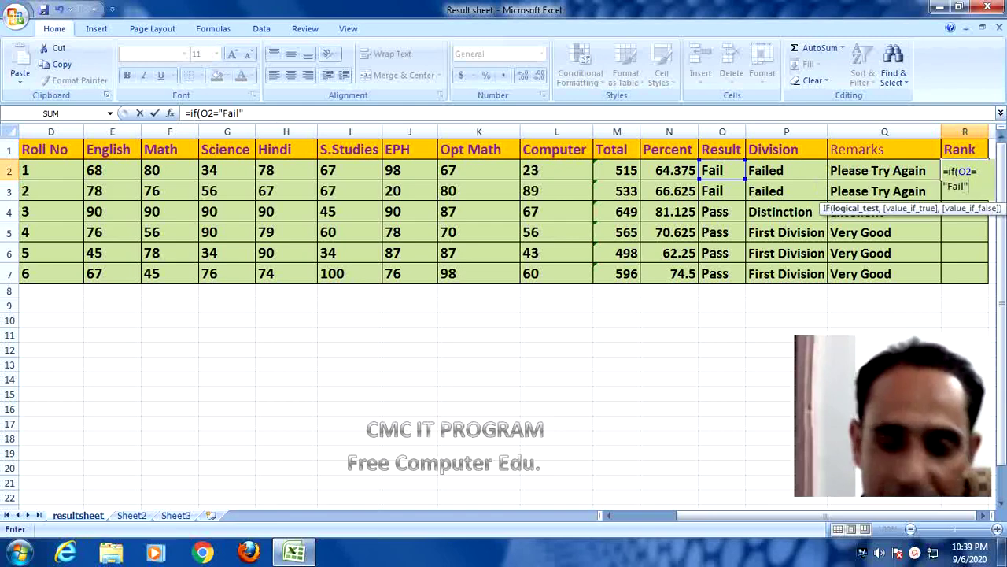
type(",")
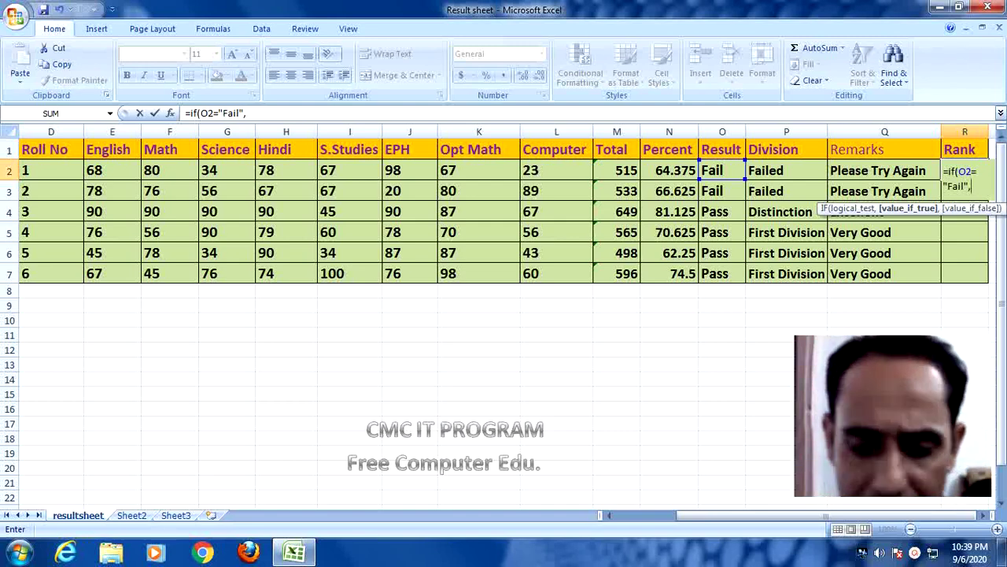
type("\"")
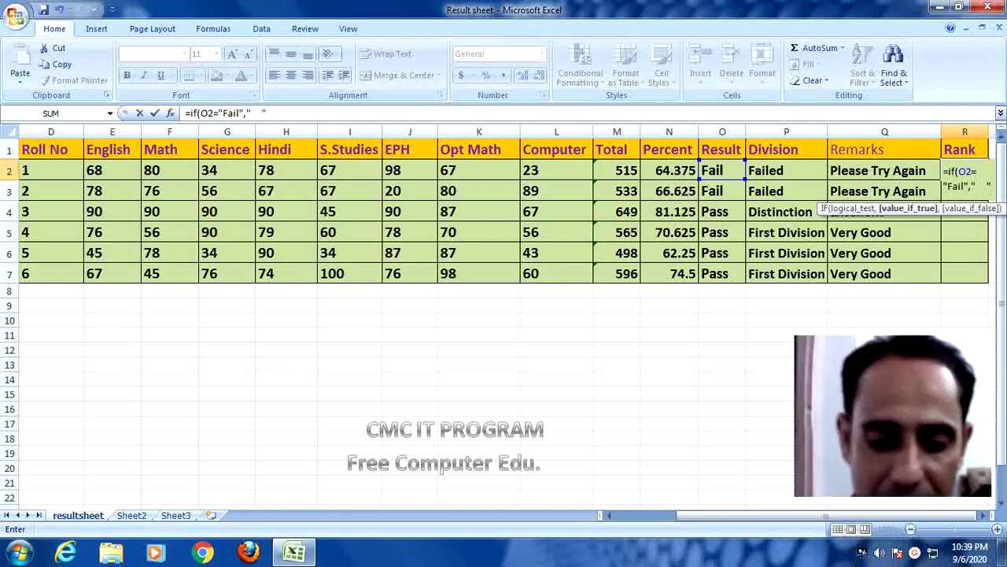
type(",")
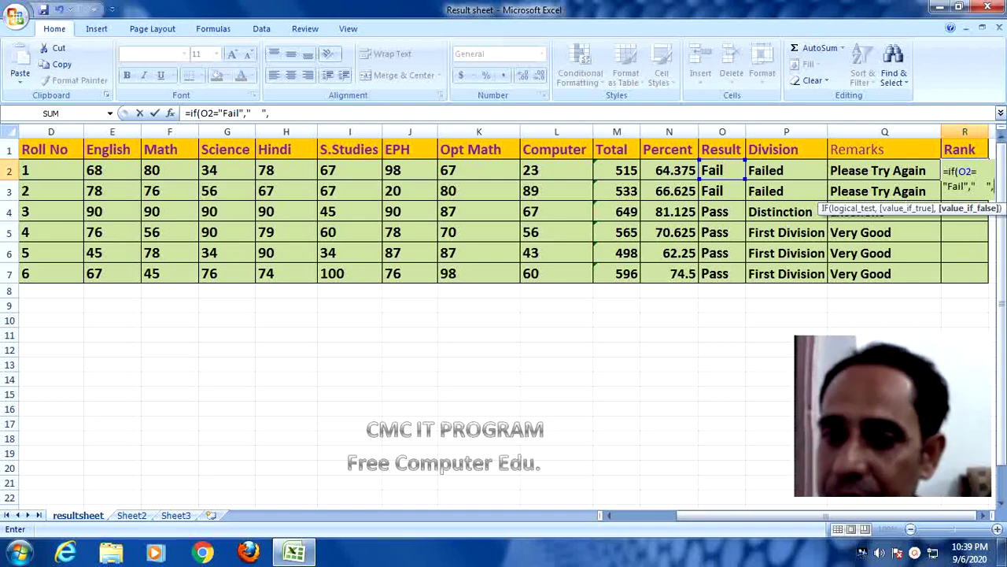
type("r")
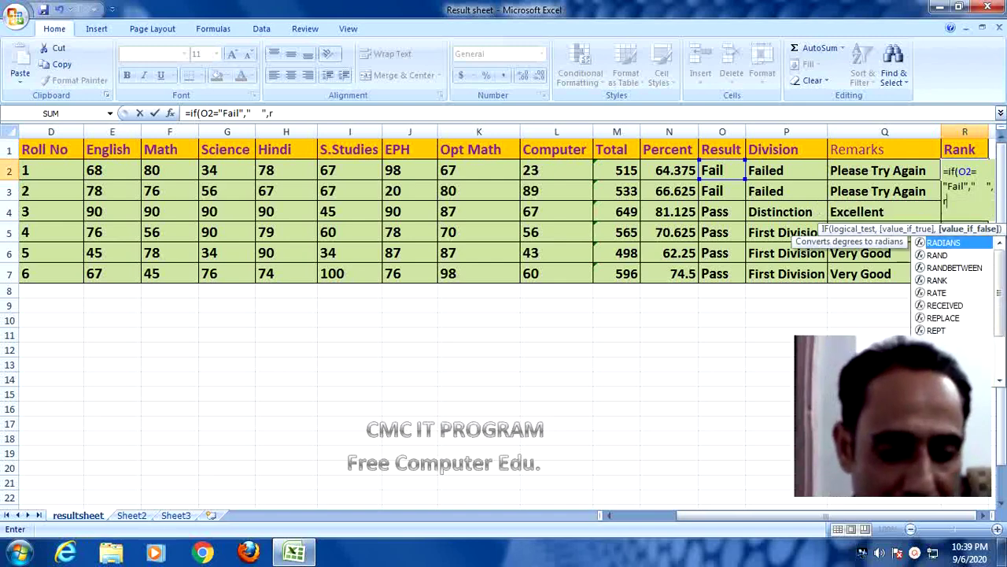
type("ank(")
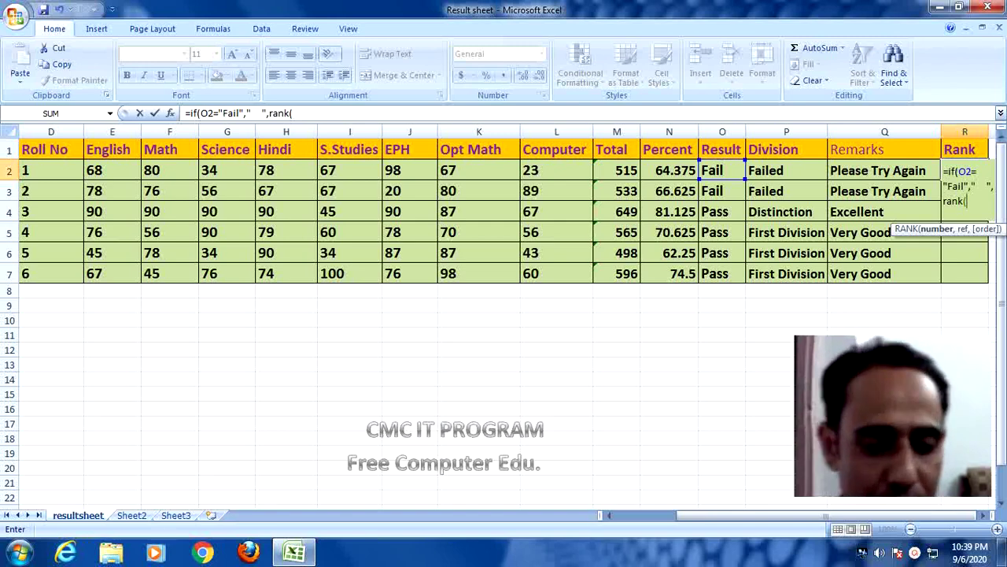
type("m2")
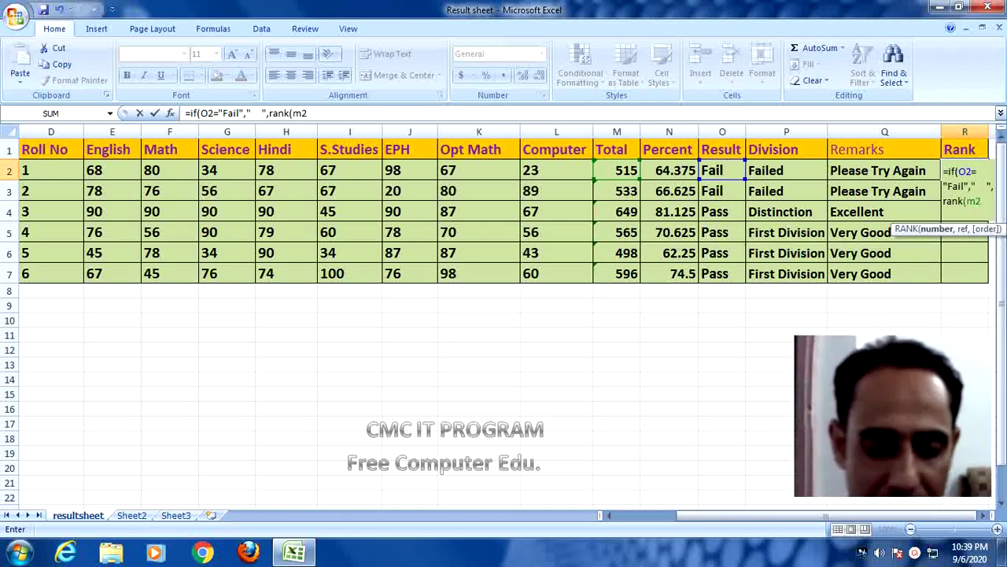
type(",")
type("$m$")
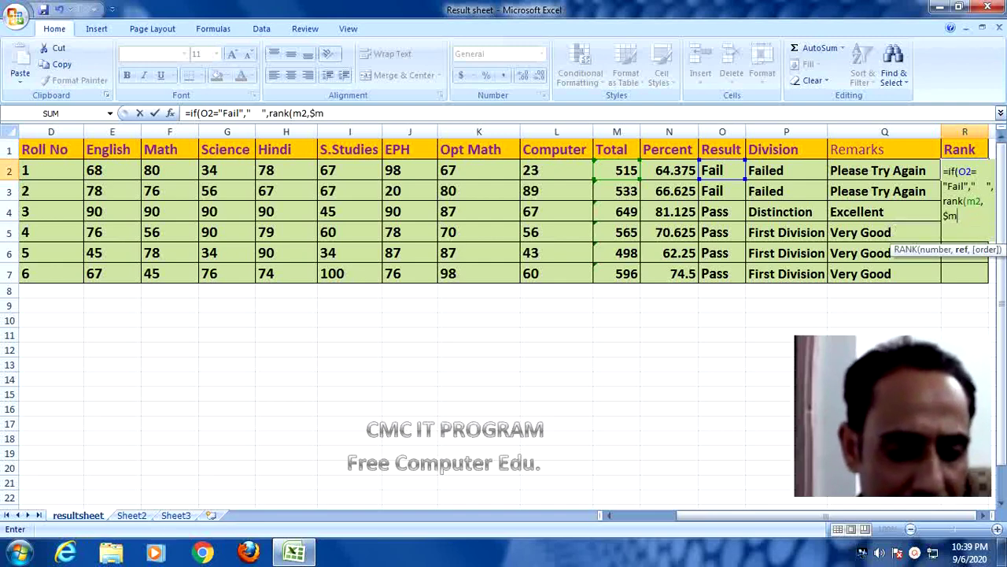
type("2:$")
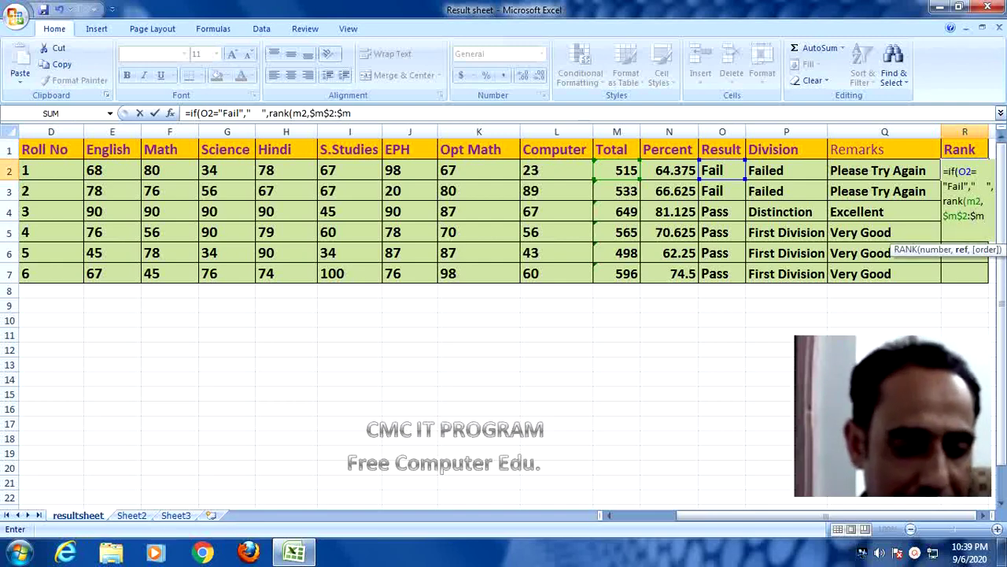
type("m$")
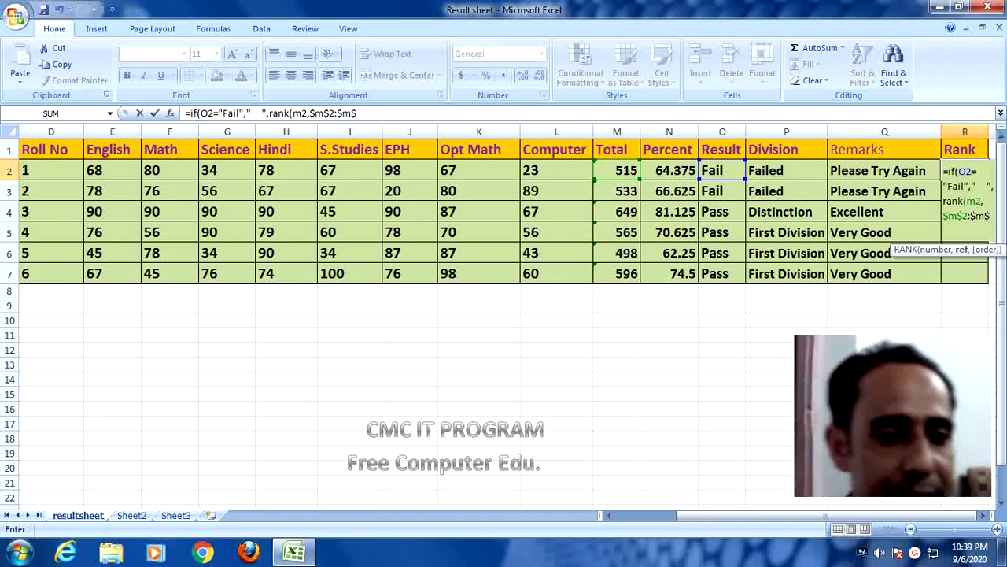
type("7")
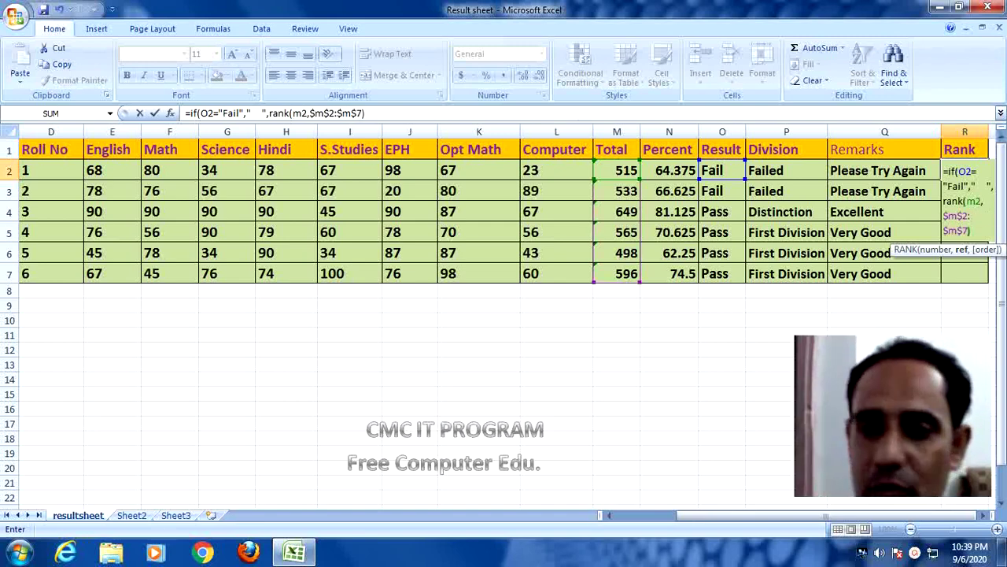
type(")")
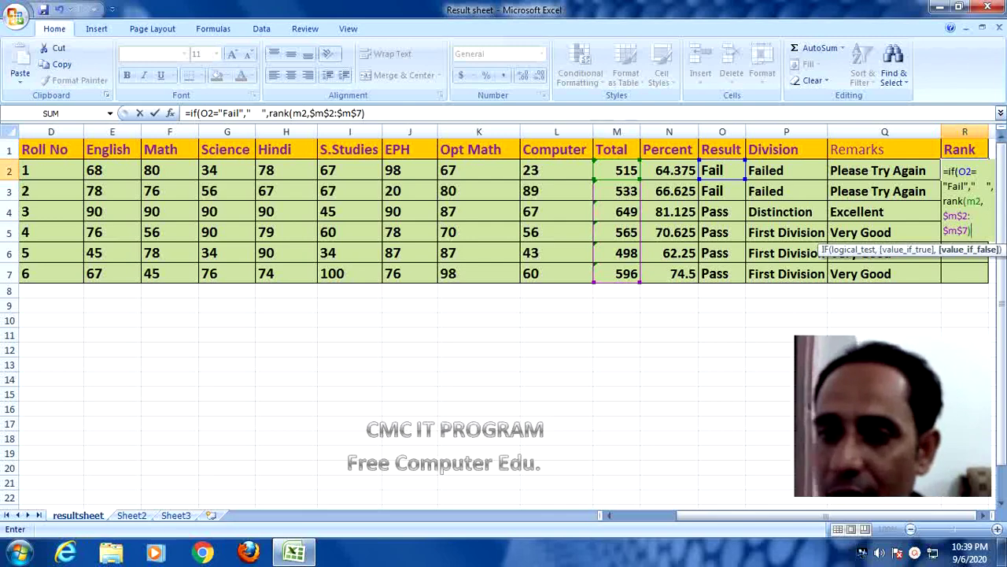
type(")")
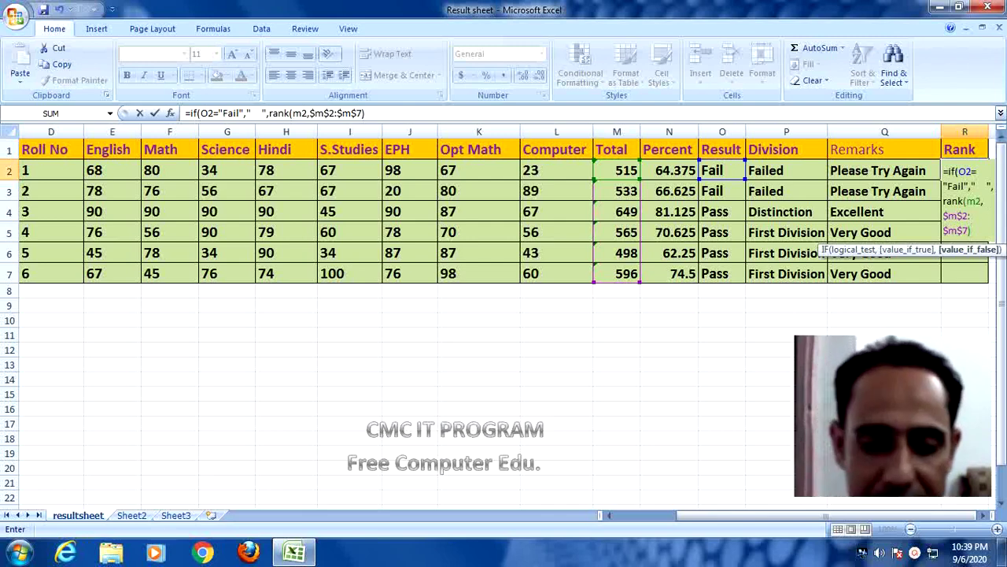
key("Return")
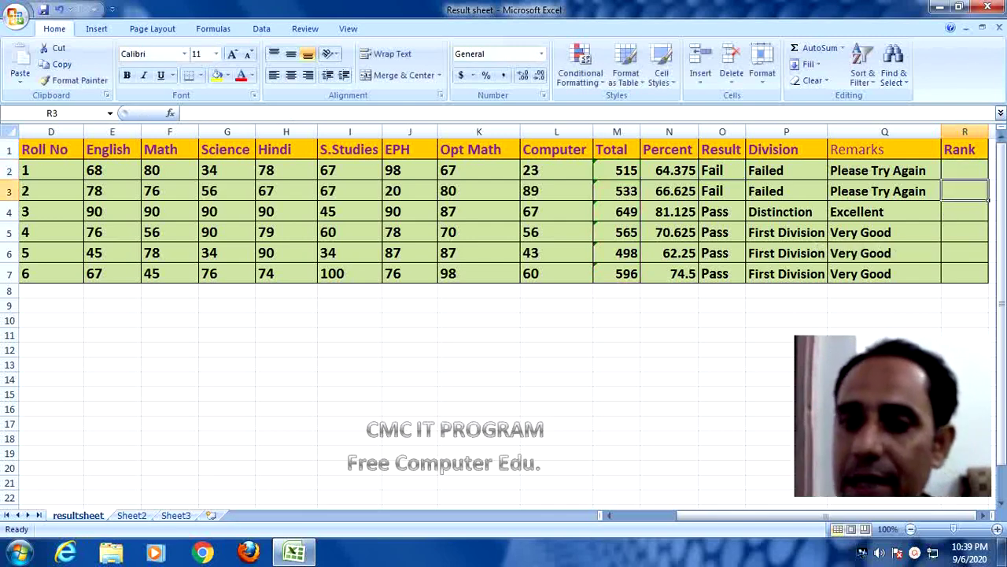
Fill the IF/RANK formula to R7: rolls 1–2 blank, rolls 3–6 ranked 1, 3, 6, 2.
left_click(965, 170)
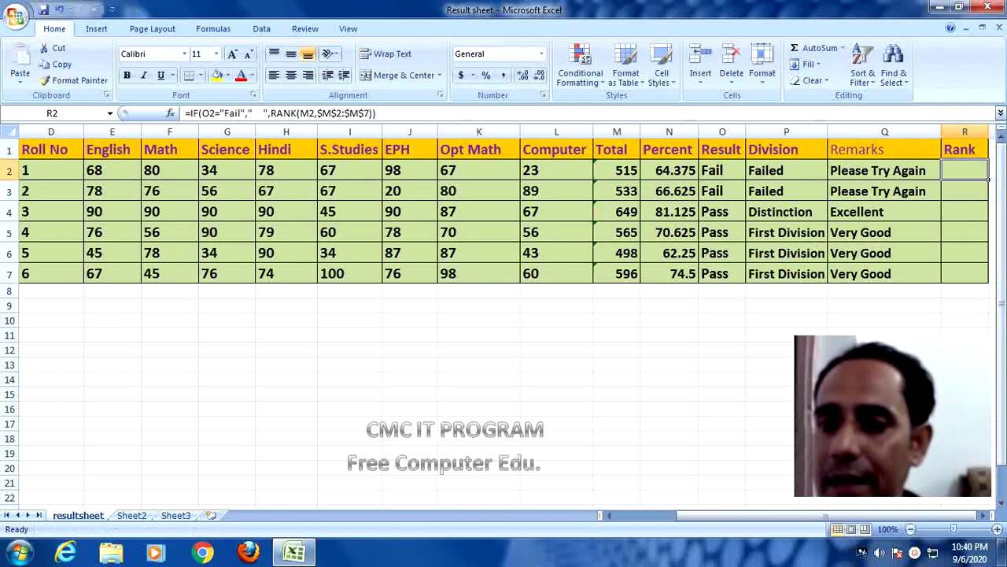
left_click_drag(988, 180, 988, 283)
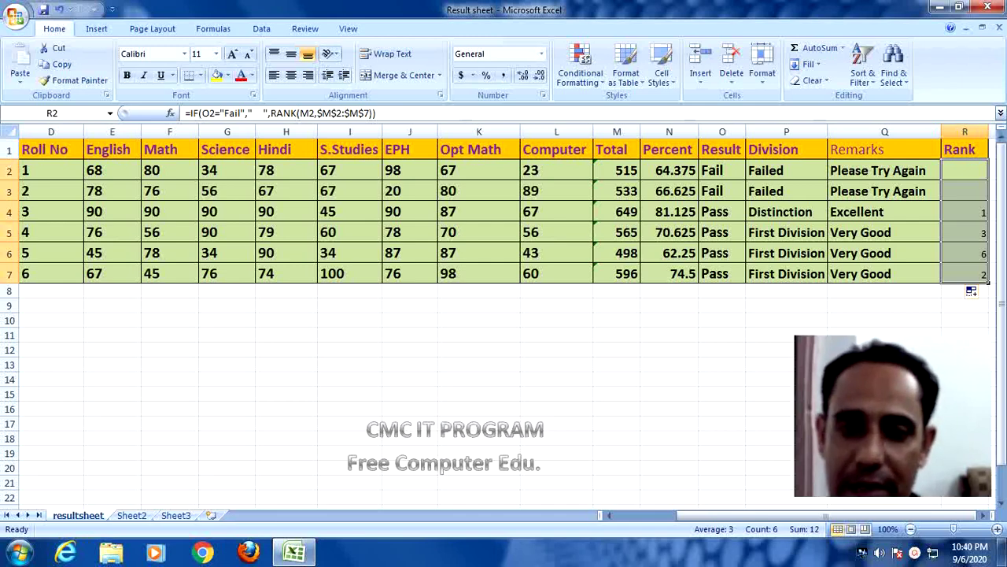
left_click(884, 319)
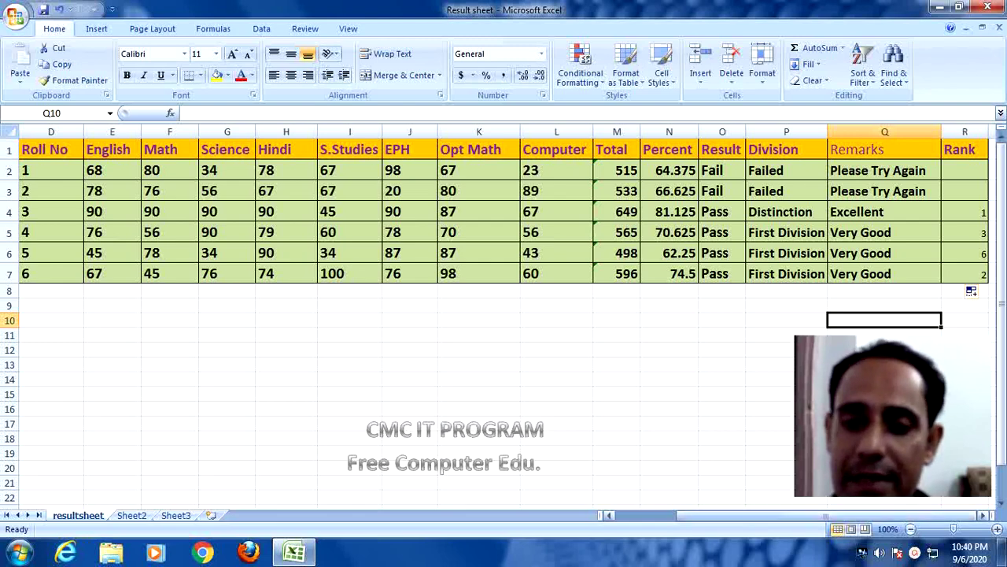
mouse_move(786, 516)
left_mouse_down()
mouse_move(732, 516)
mouse_move(752, 516)
left_mouse_up()
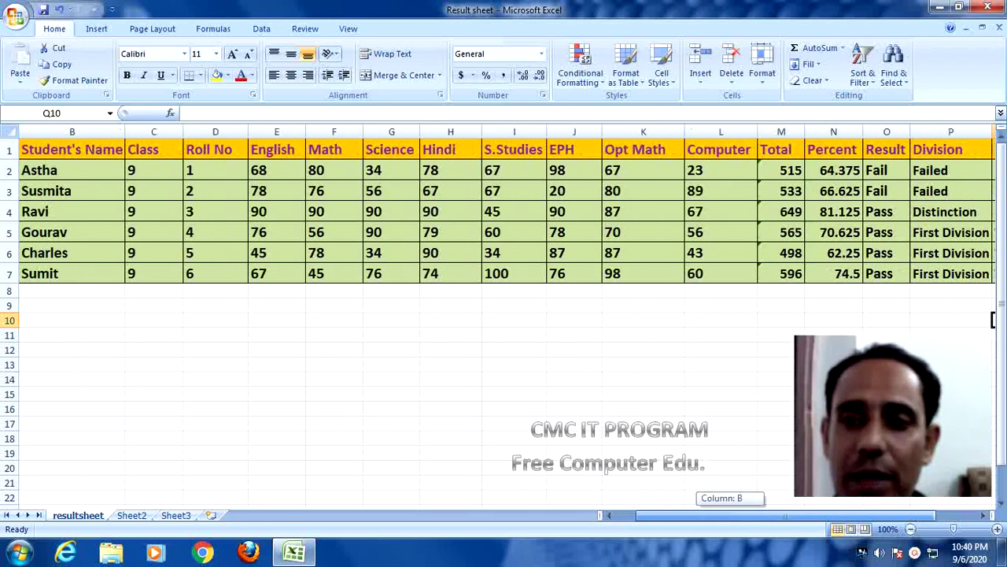